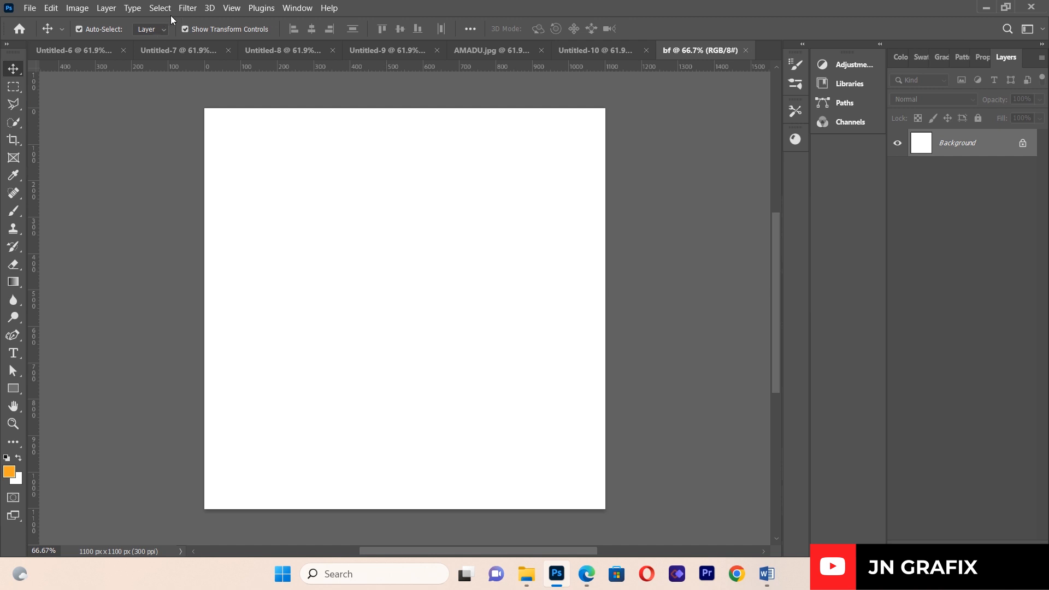
Step: Add a guide layout with 2 columns and 2 rows, 20 px gutters and 100 px margins on all sides
{"action": "left_click", "coordinate": [232, 8]}
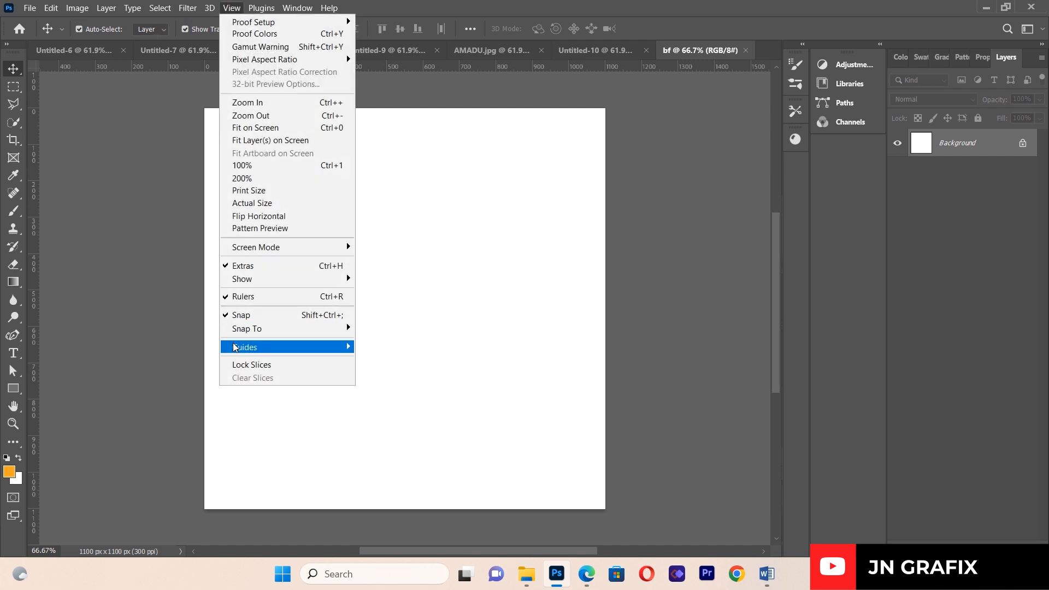
{"action": "mouse_move", "coordinate": [236, 347]}
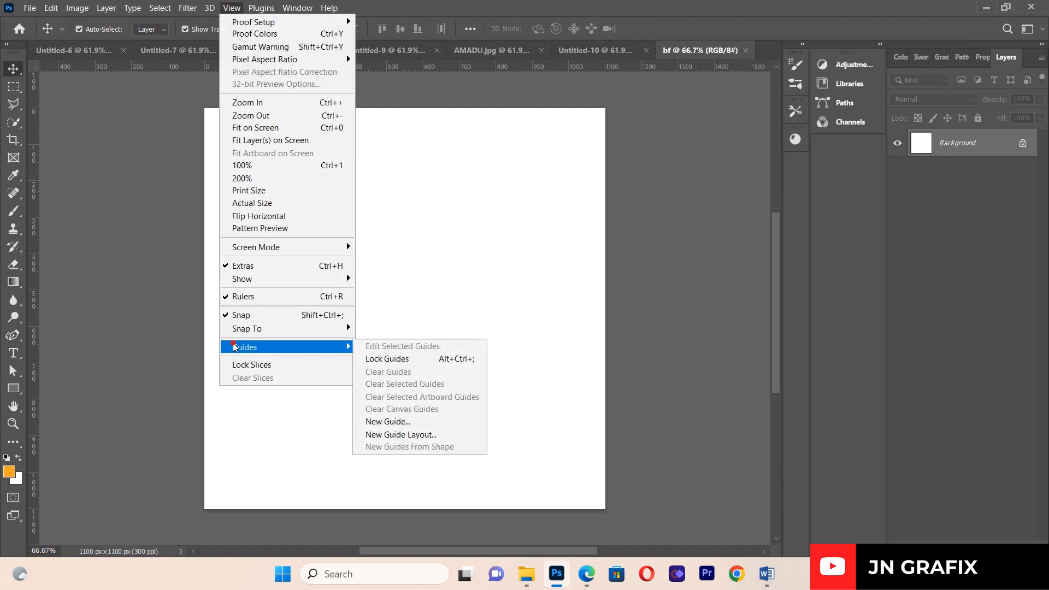
{"action": "left_click", "coordinate": [389, 435]}
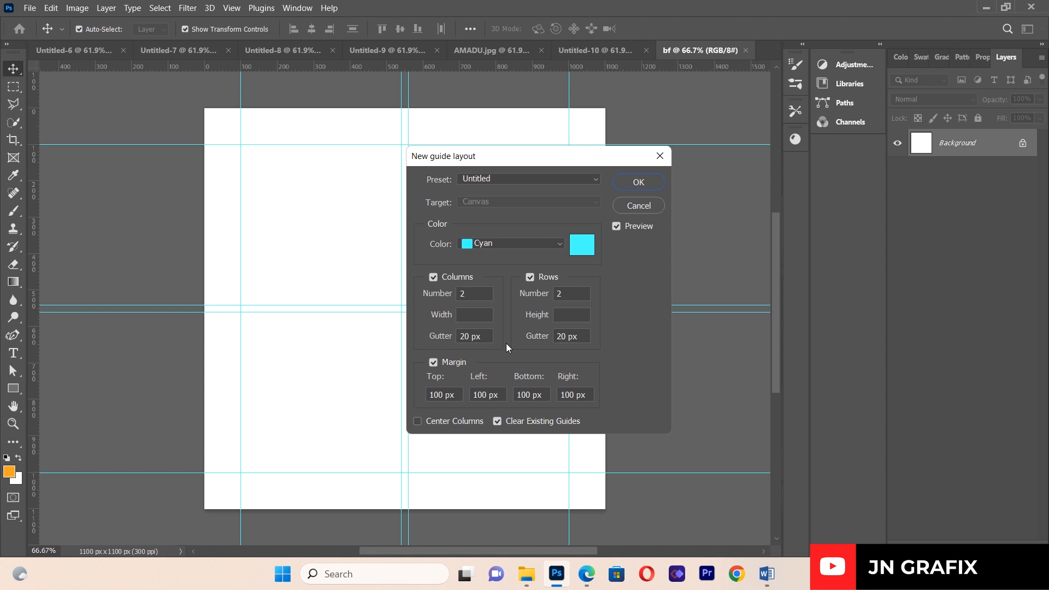
{"action": "left_click", "coordinate": [621, 184]}
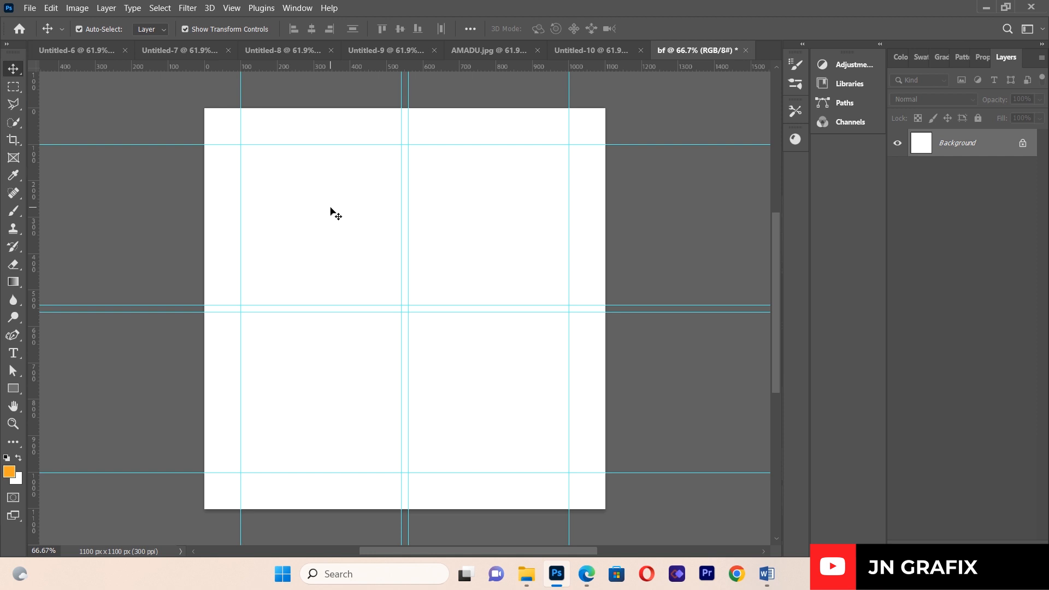
Step: Place the orange temple image 71cc3d234b75eb6a931b823b4dd592af.jpg as a linked file and stretch it to cover the whole canvas
{"action": "left_click", "coordinate": [27, 8]}
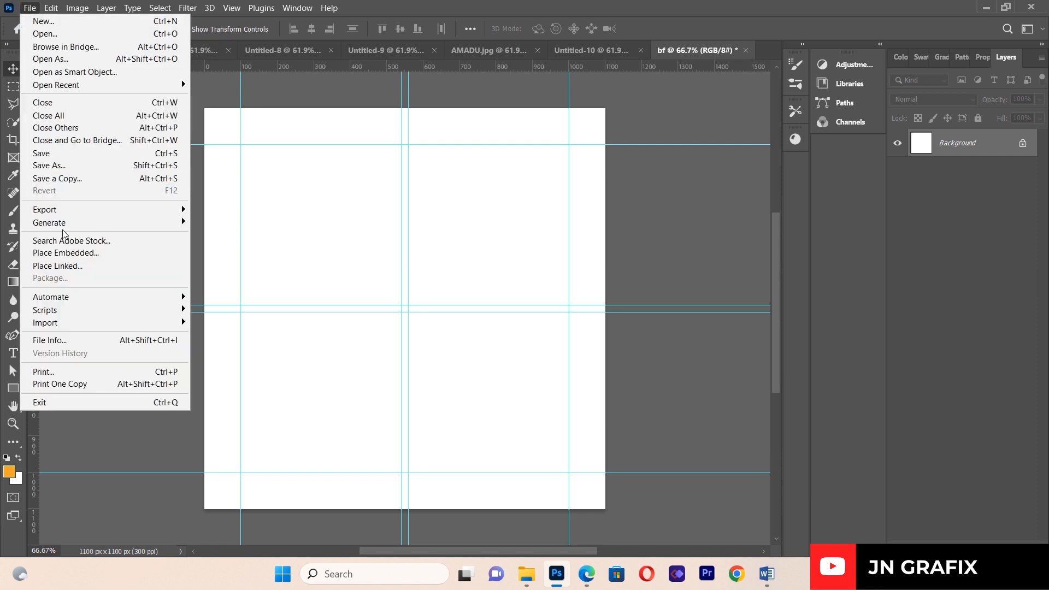
{"action": "left_click", "coordinate": [70, 266]}
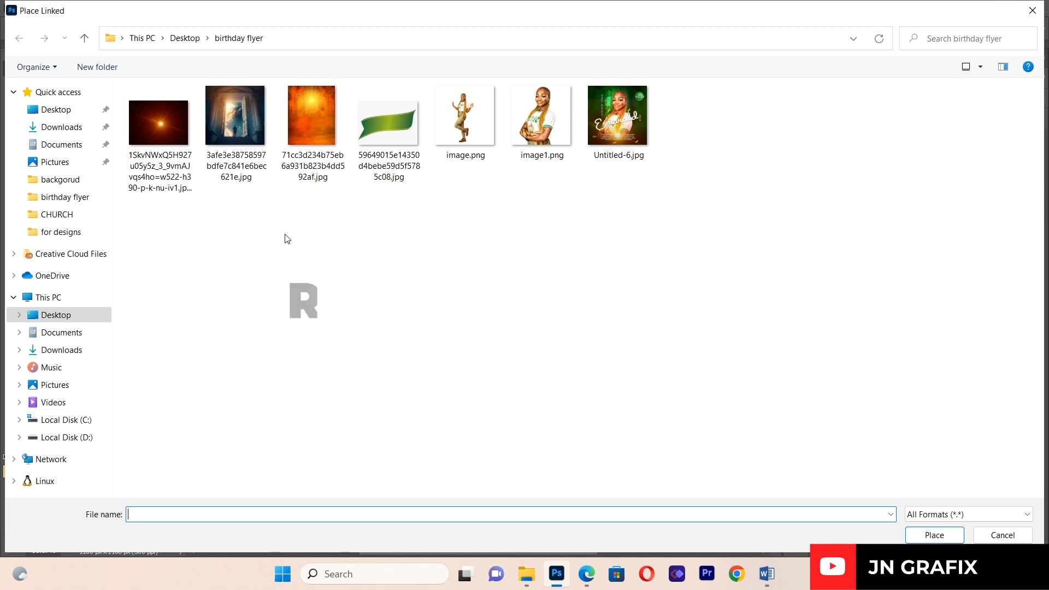
{"action": "double_click", "coordinate": [319, 121]}
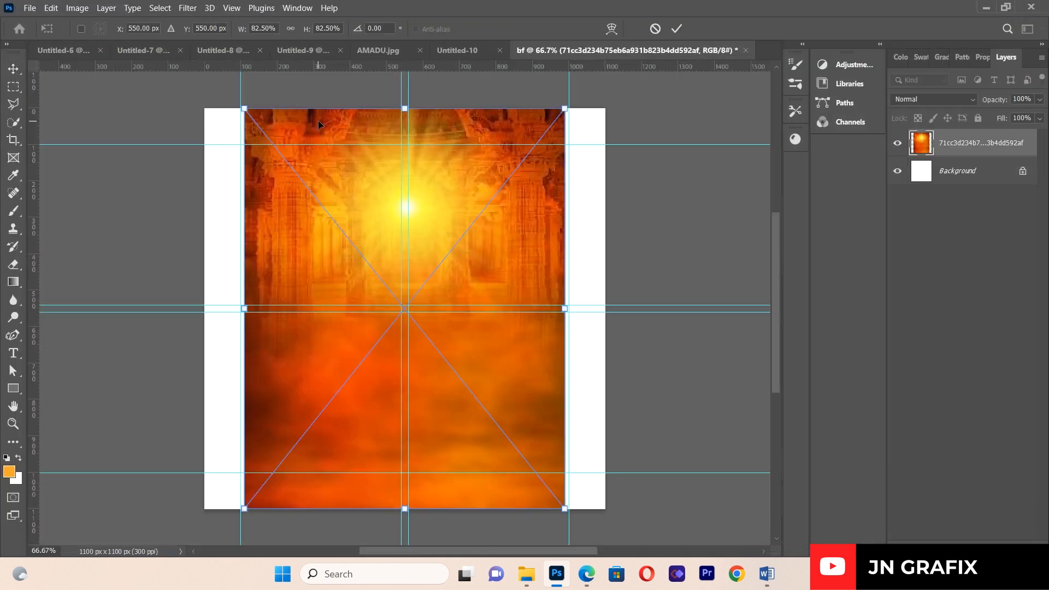
{"action": "left_click_drag", "start_coordinate": [214, 313], "coordinate": [203, 309]}
{"action": "left_click_drag", "start_coordinate": [568, 313], "coordinate": [605, 309]}
{"action": "left_click_drag", "start_coordinate": [605, 507], "coordinate": [609, 527]}
{"action": "left_click_drag", "start_coordinate": [522, 431], "coordinate": [519, 429]}
{"action": "key", "text": "Return"}
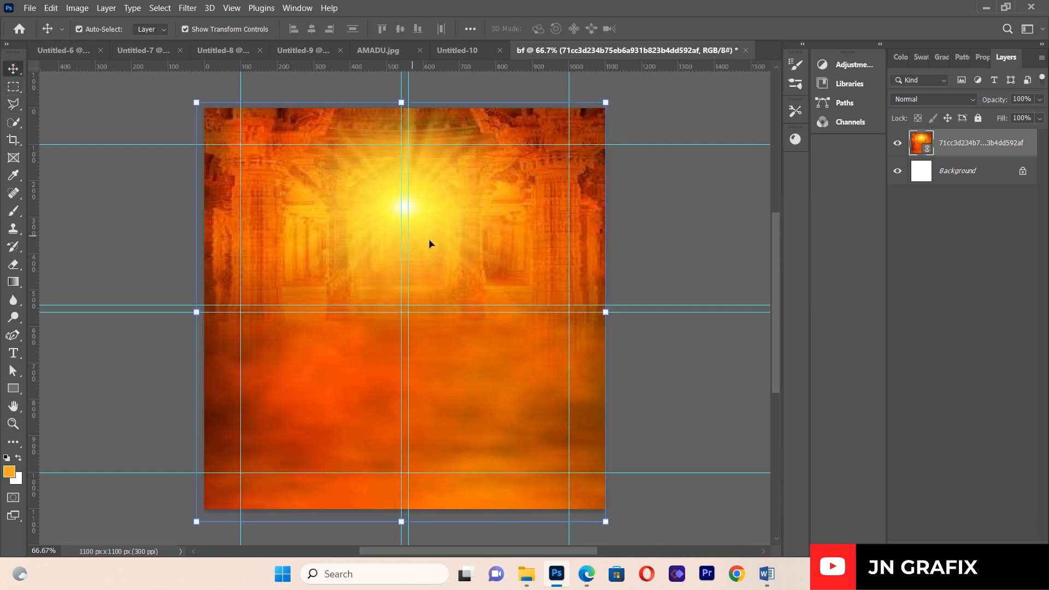
Step: Add a Hue/Saturation adjustment layer above the orange image with hue +95 and lightness -60
{"action": "left_click", "coordinate": [963, 541]}
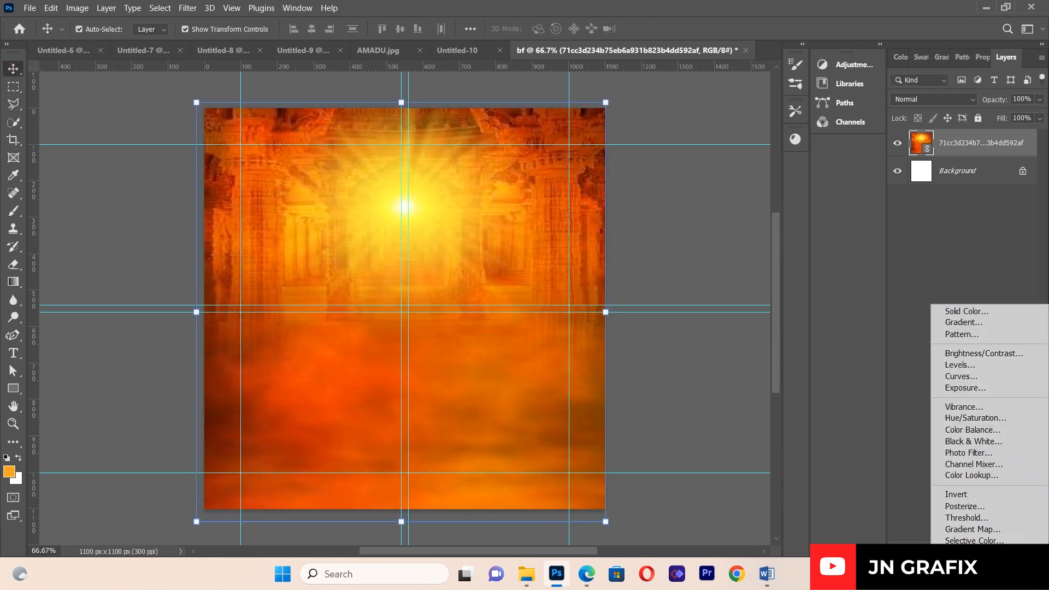
{"action": "left_click", "coordinate": [974, 418]}
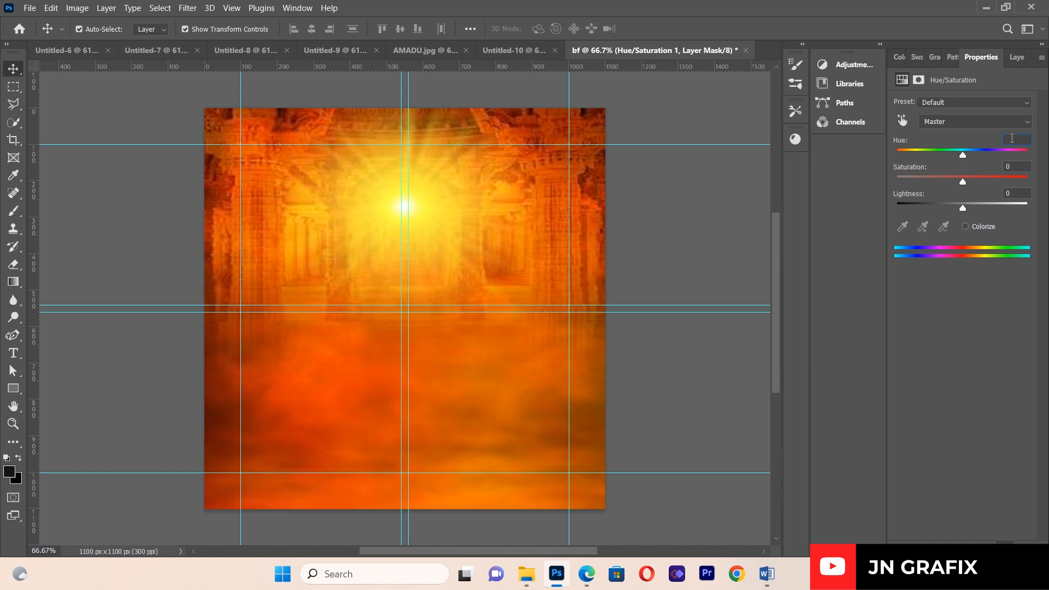
{"action": "type", "text": "9"}
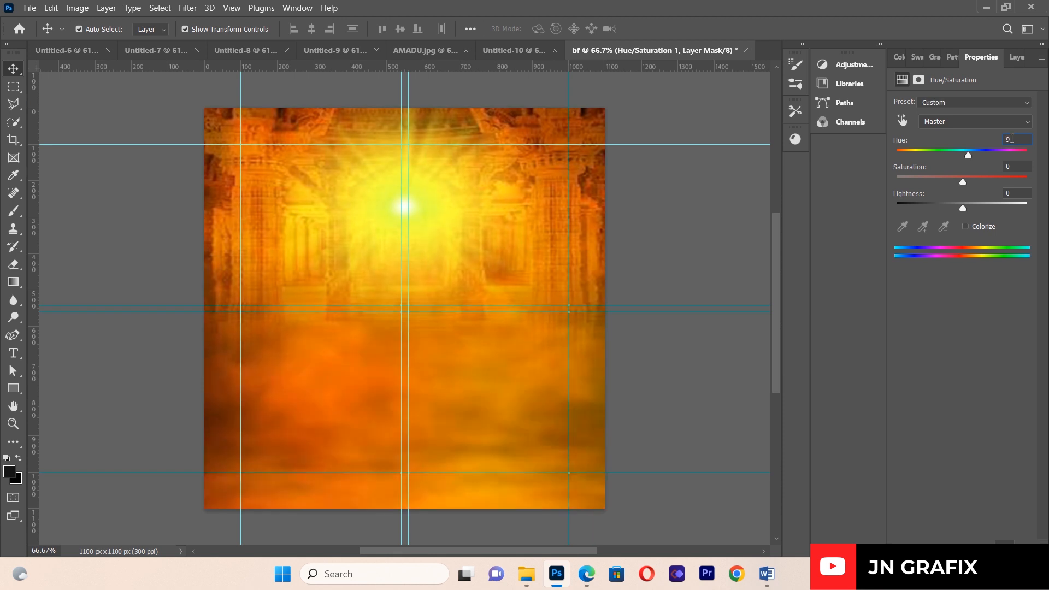
{"action": "type", "text": "5"}
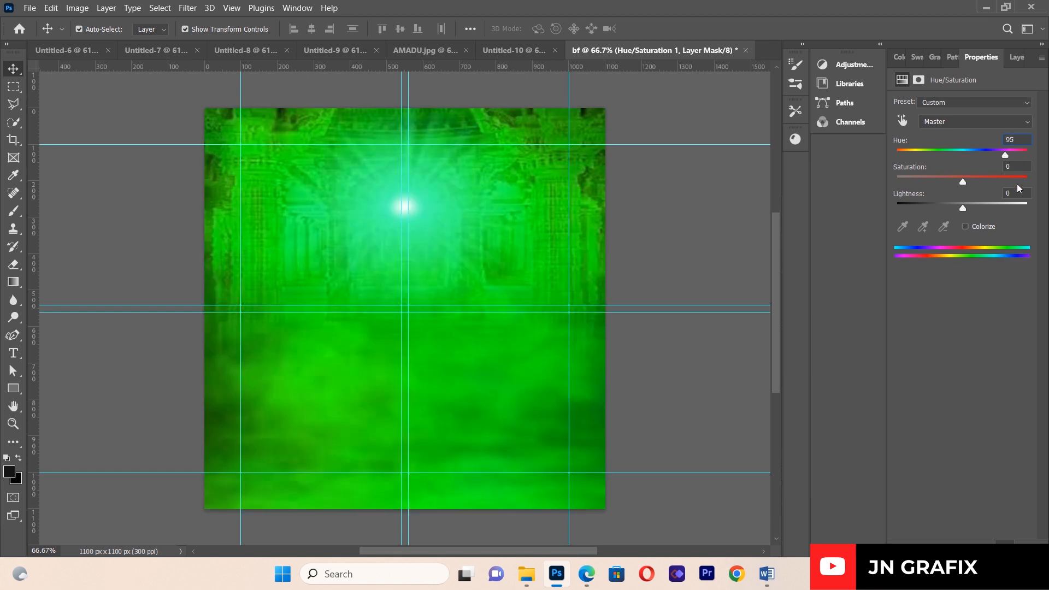
{"action": "left_click", "coordinate": [1017, 189]}
{"action": "type", "text": "-60"}
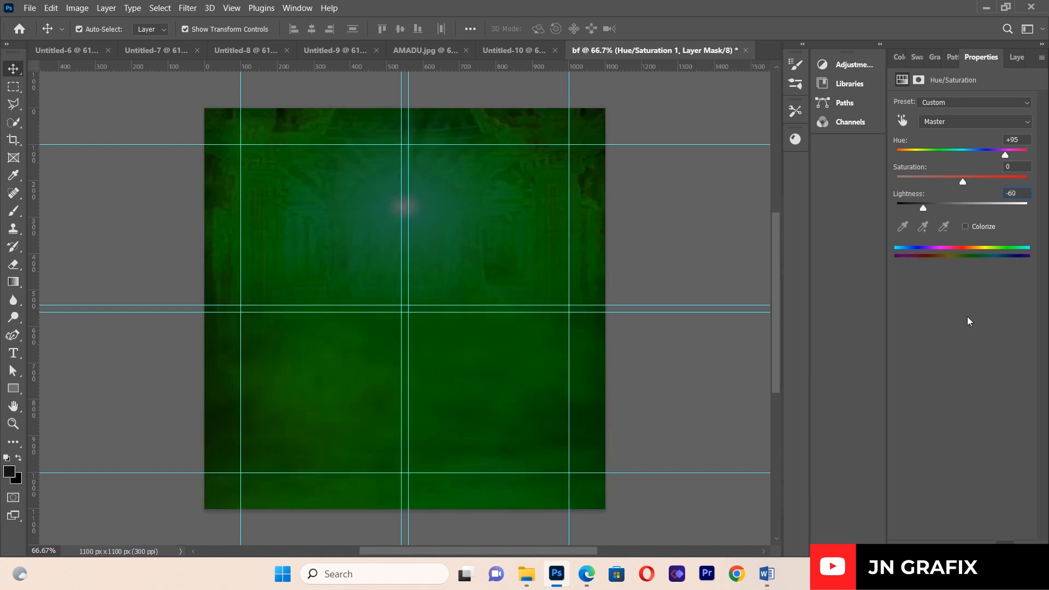
Step: Apply a Gaussian Blur with an 8.0 pixel radius to the orange temple image layer
{"action": "left_click", "coordinate": [1008, 57]}
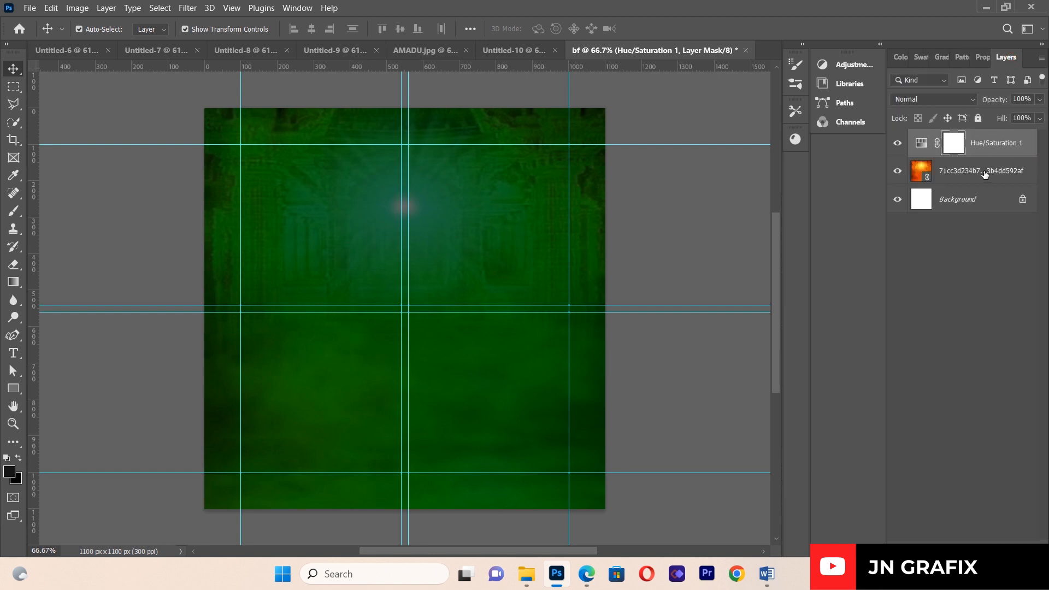
{"action": "left_click", "coordinate": [953, 179]}
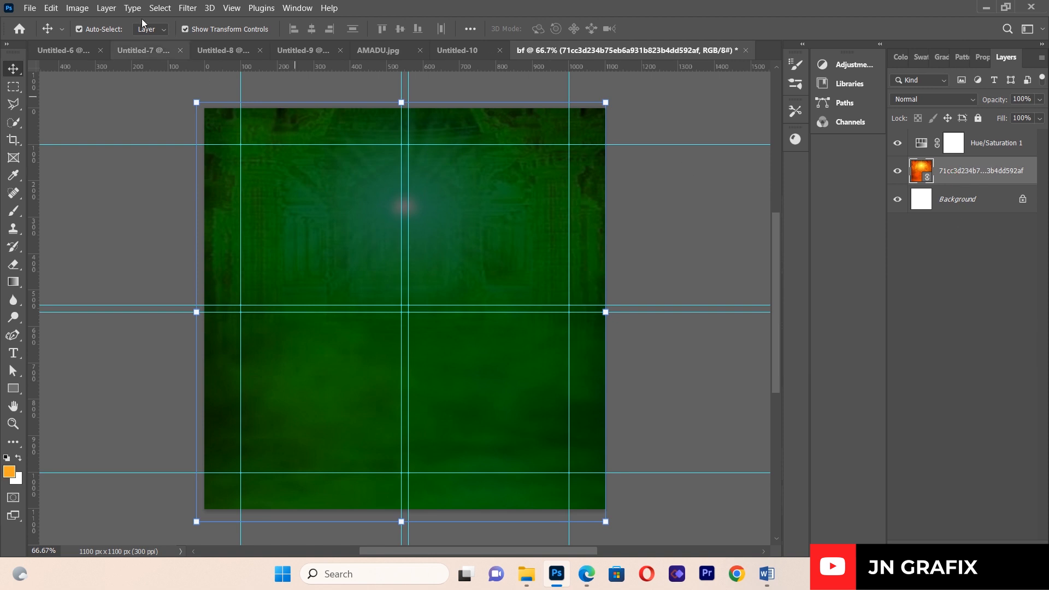
{"action": "left_click", "coordinate": [188, 7]}
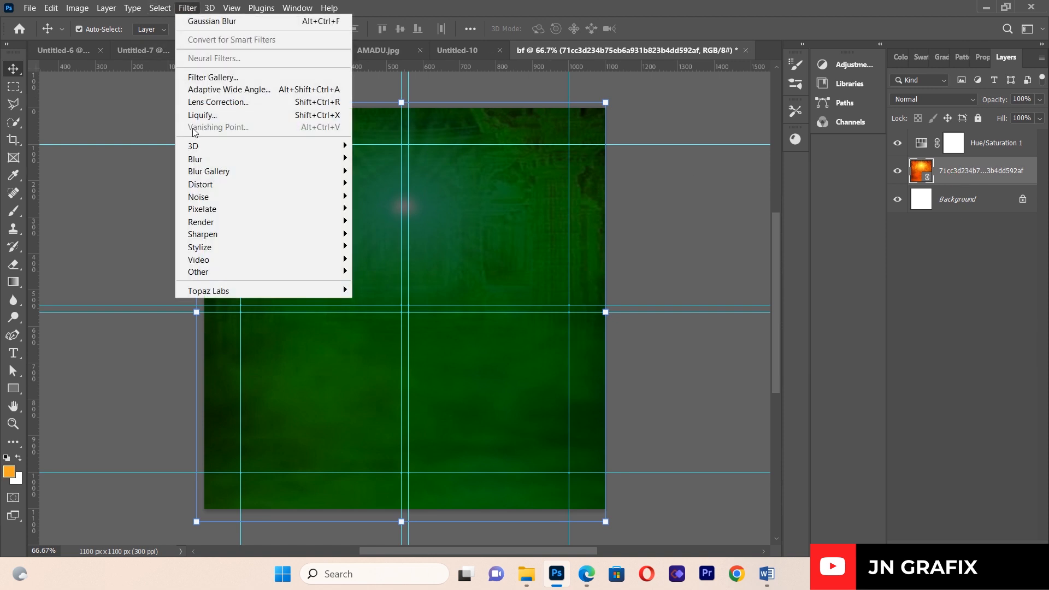
{"action": "left_click", "coordinate": [213, 161]}
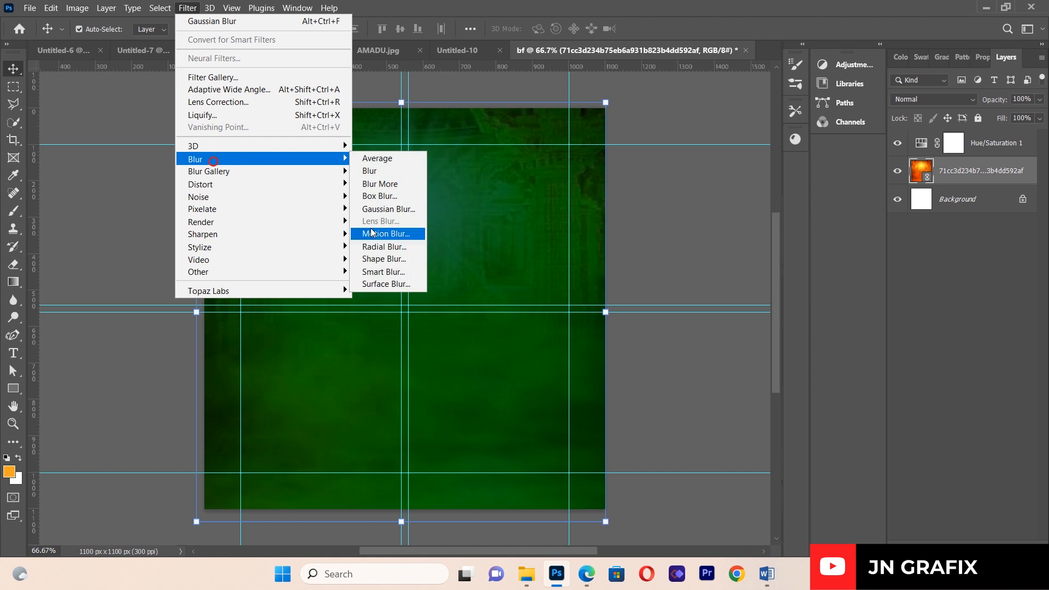
{"action": "left_click", "coordinate": [386, 209]}
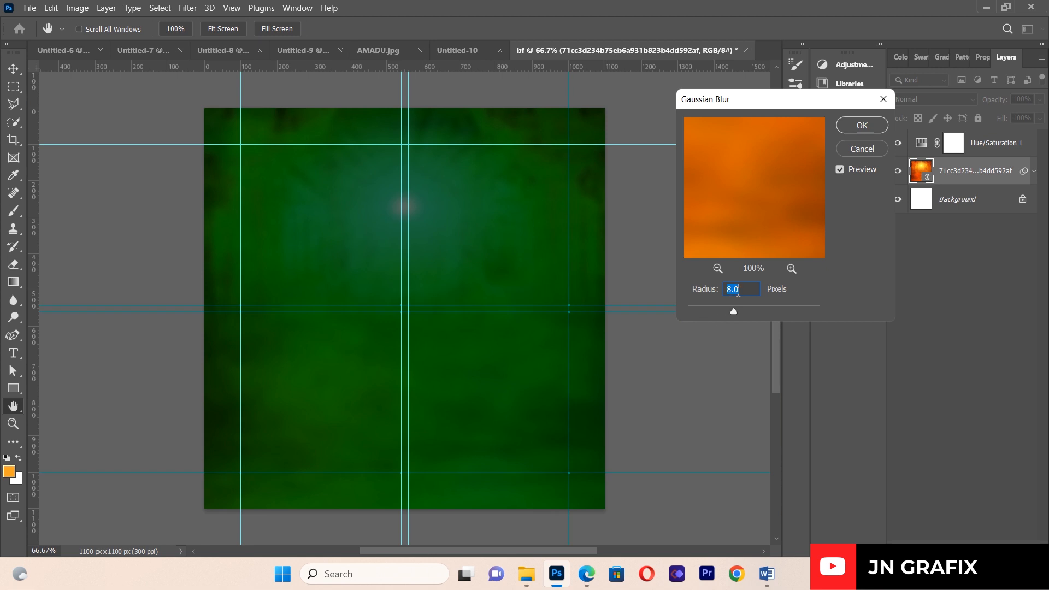
{"action": "left_click", "coordinate": [850, 131]}
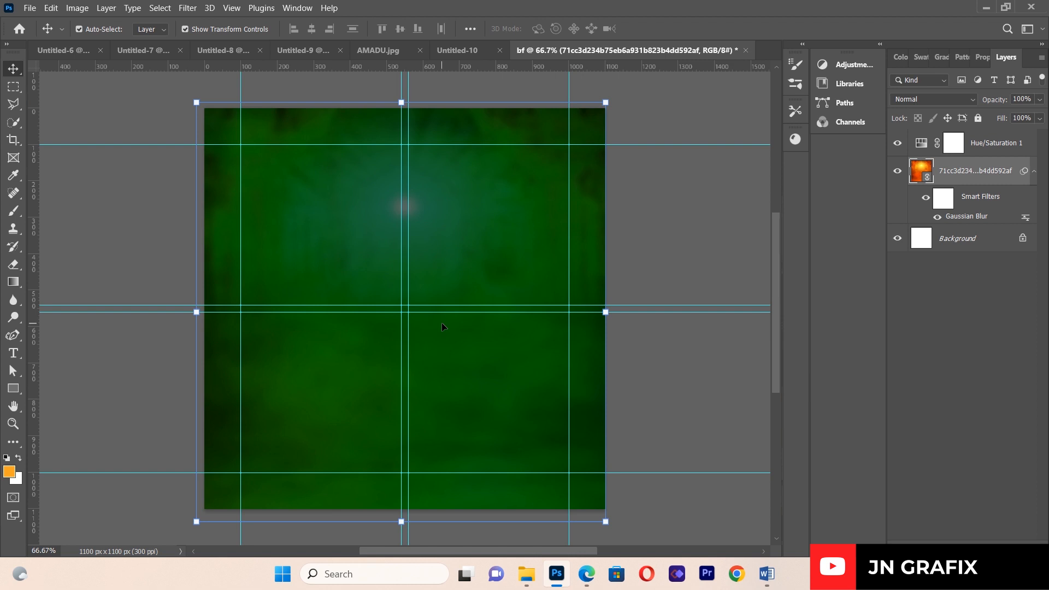
{"action": "left_click", "coordinate": [129, 249]}
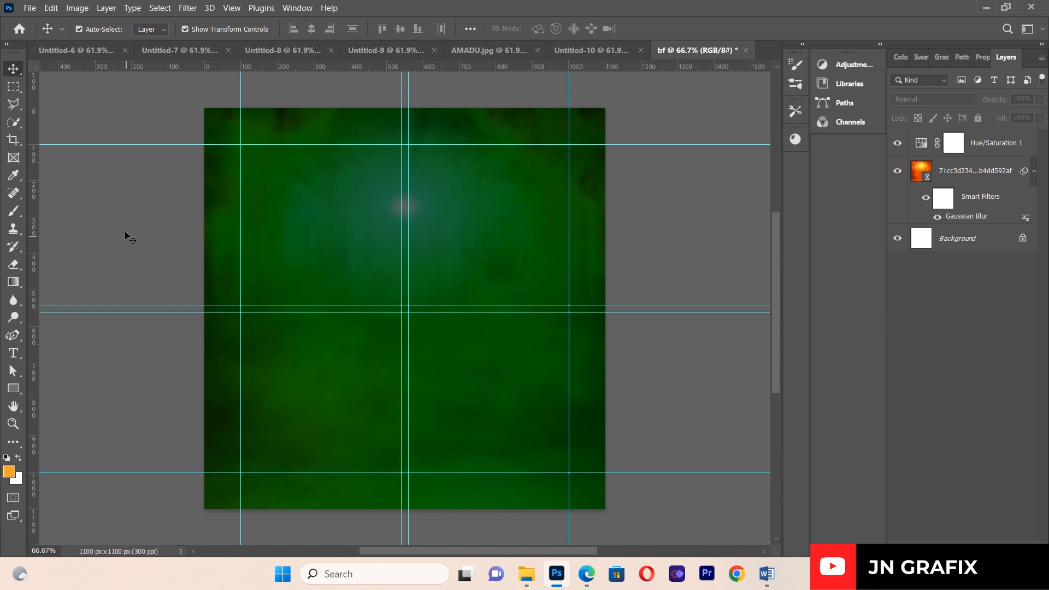
Step: Place the open doorway image 3afe3e38758597bdfe7c841e6bec621e.jpg as a linked file at its default size filling the canvas
{"action": "left_click", "coordinate": [29, 8]}
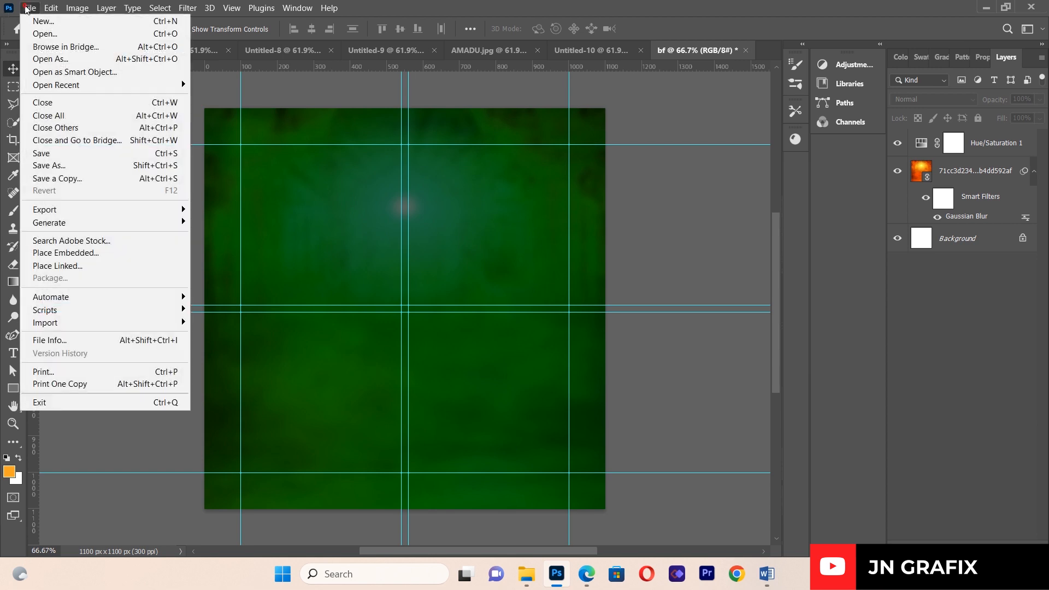
{"action": "left_click", "coordinate": [86, 267]}
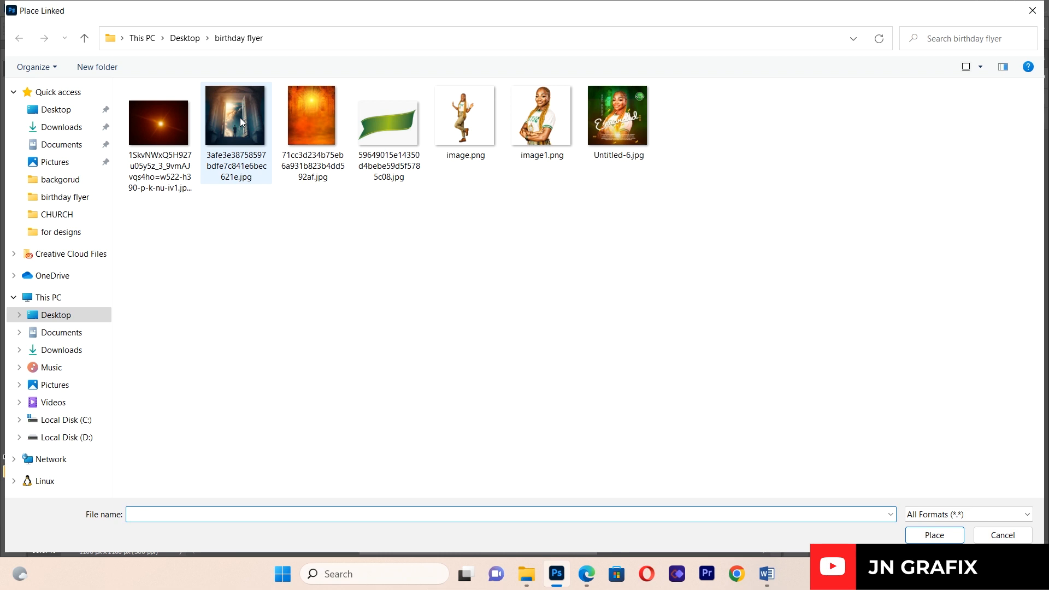
{"action": "double_click", "coordinate": [241, 117]}
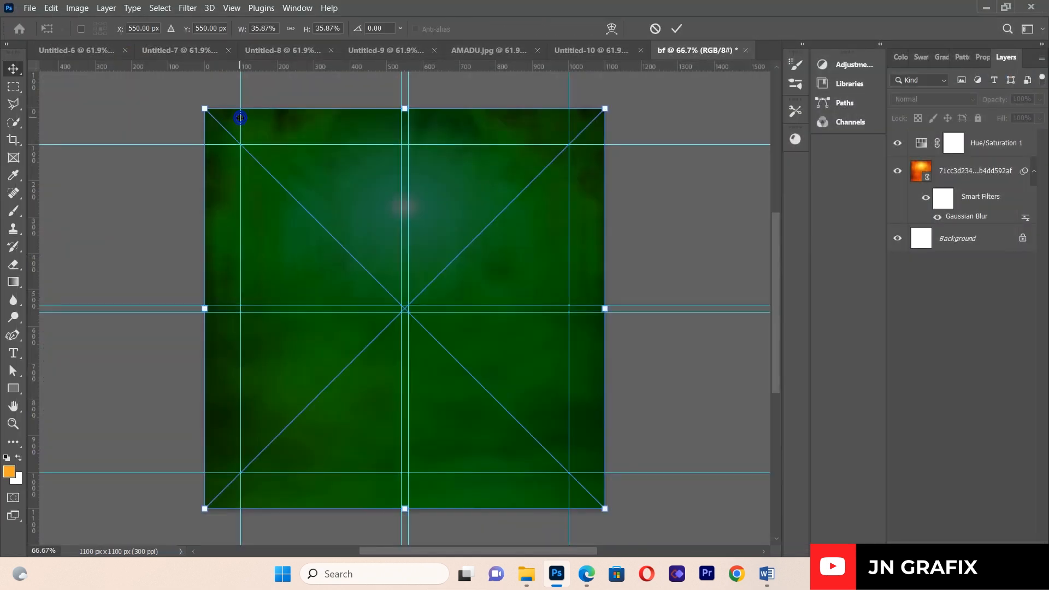
{"action": "key", "text": "Return"}
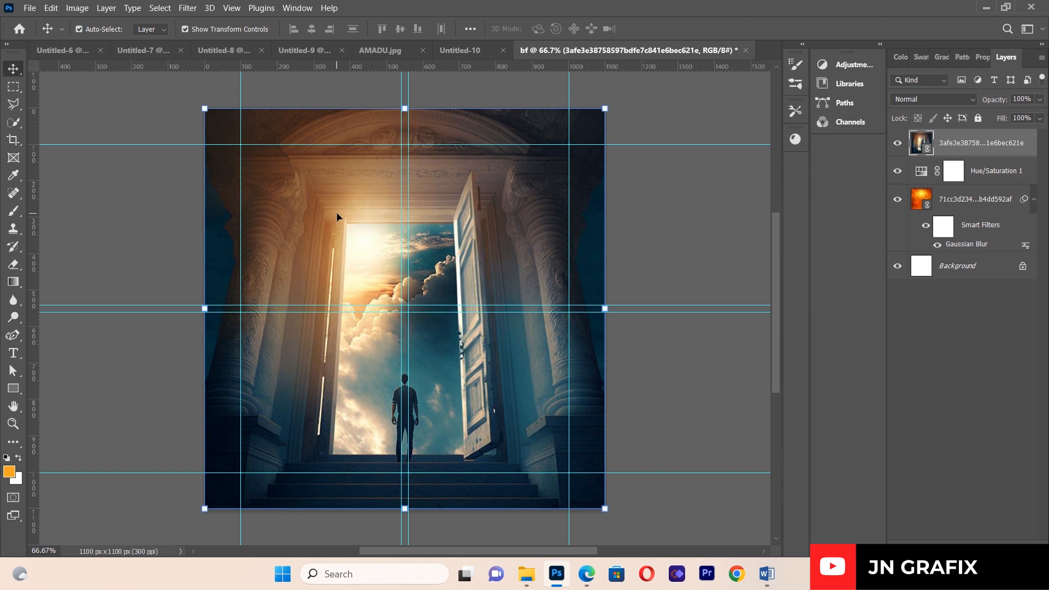
Step: Convert the doorway image to black and white with the Default preset and set its blend mode to Overlay
{"action": "key", "text": "ctrl"}
{"action": "key", "text": "ctrl+alt+shift+b"}
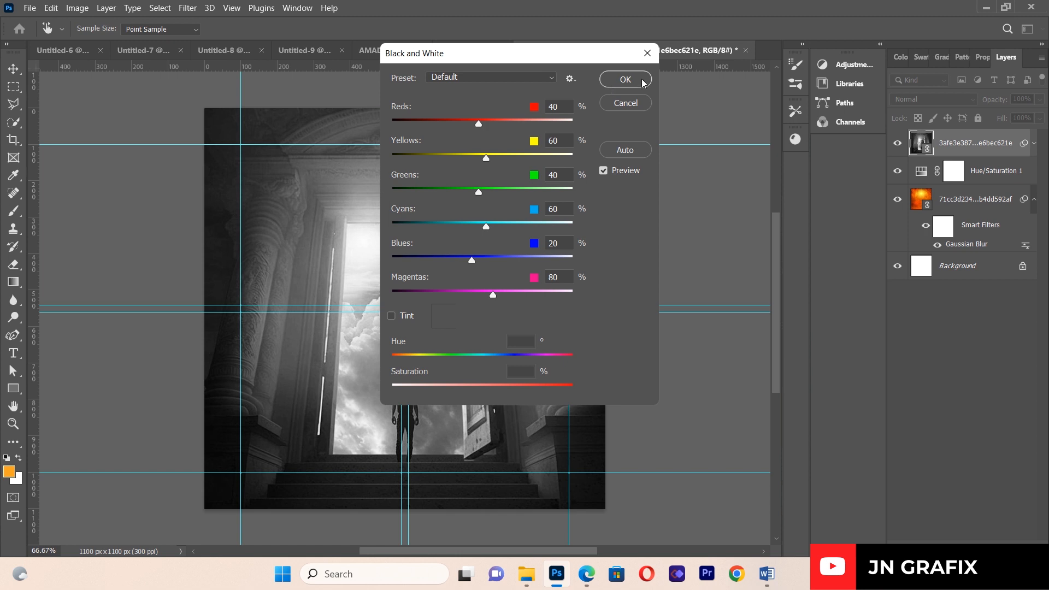
{"action": "left_click", "coordinate": [644, 80]}
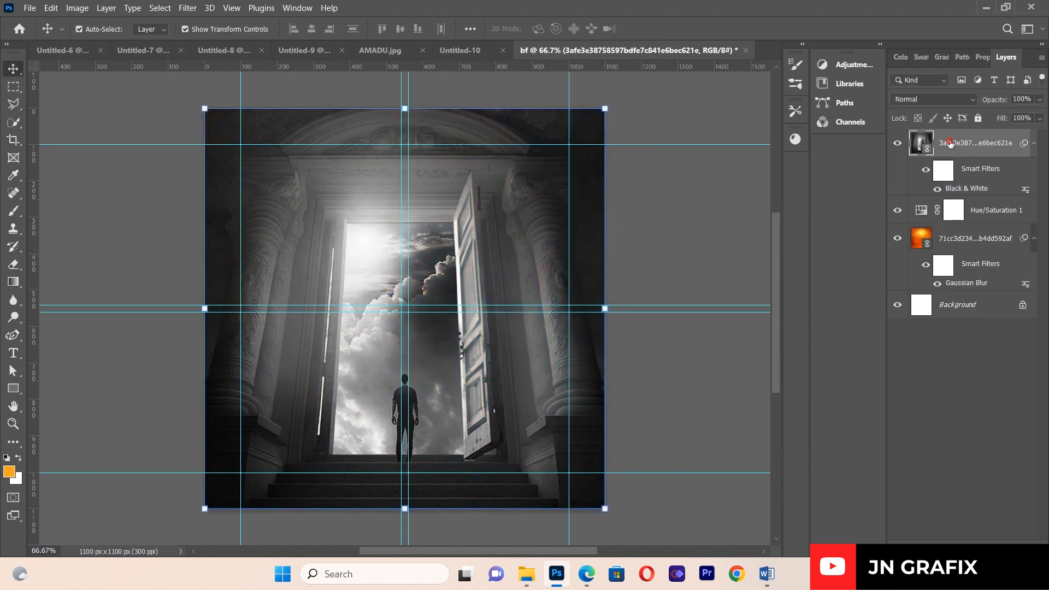
{"action": "left_click", "coordinate": [916, 100]}
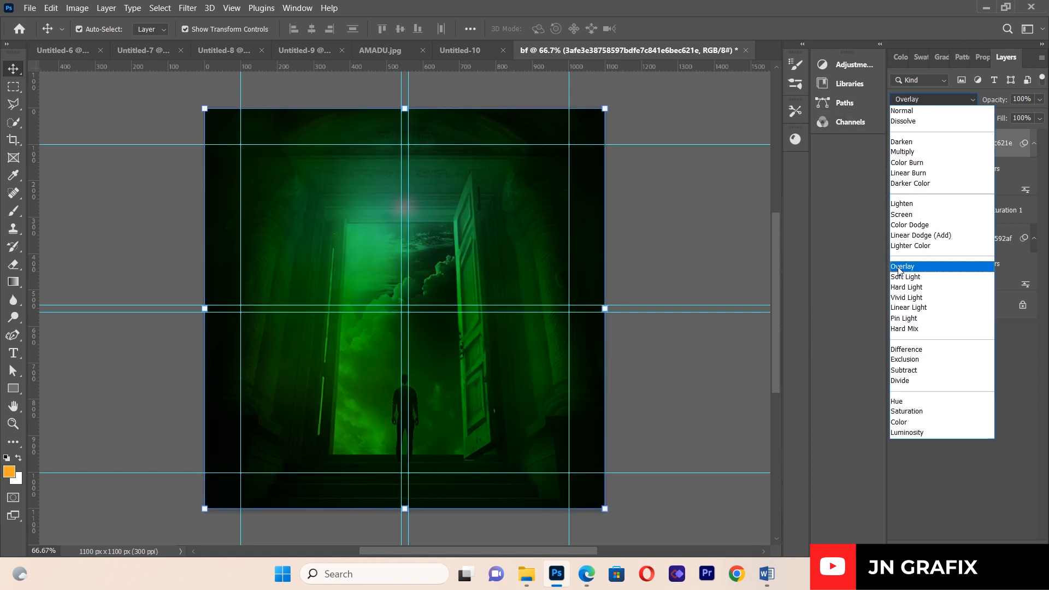
{"action": "left_click", "coordinate": [898, 267]}
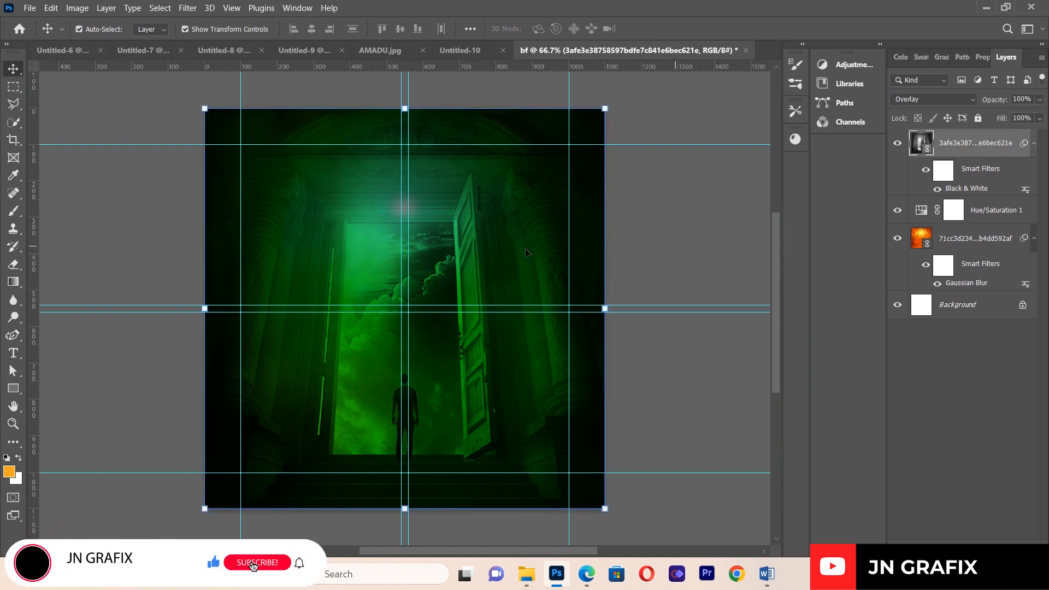
Step: Apply a Motion Blur to the doorway layer with an angle of 35° and a distance of 89 pixels
{"action": "left_click", "coordinate": [187, 7]}
{"action": "mouse_move", "coordinate": [229, 159]}
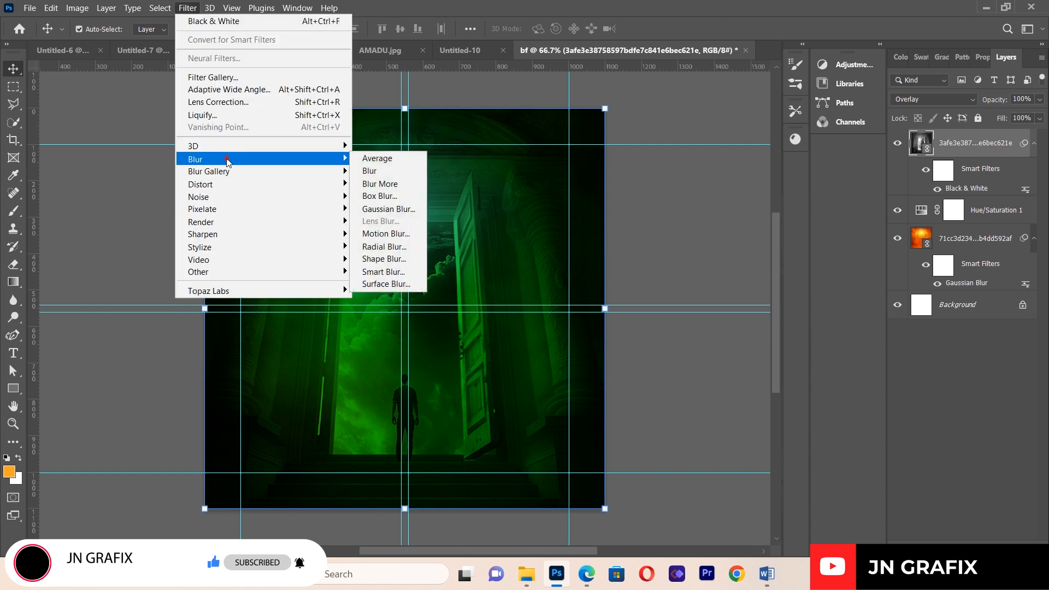
{"action": "left_click", "coordinate": [385, 234]}
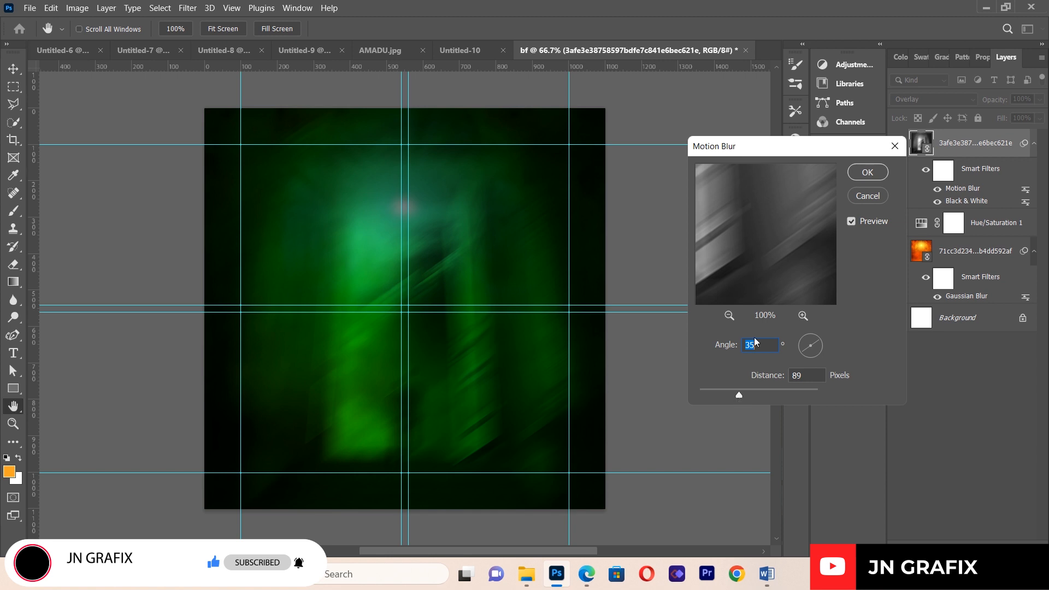
{"action": "left_click", "coordinate": [867, 172]}
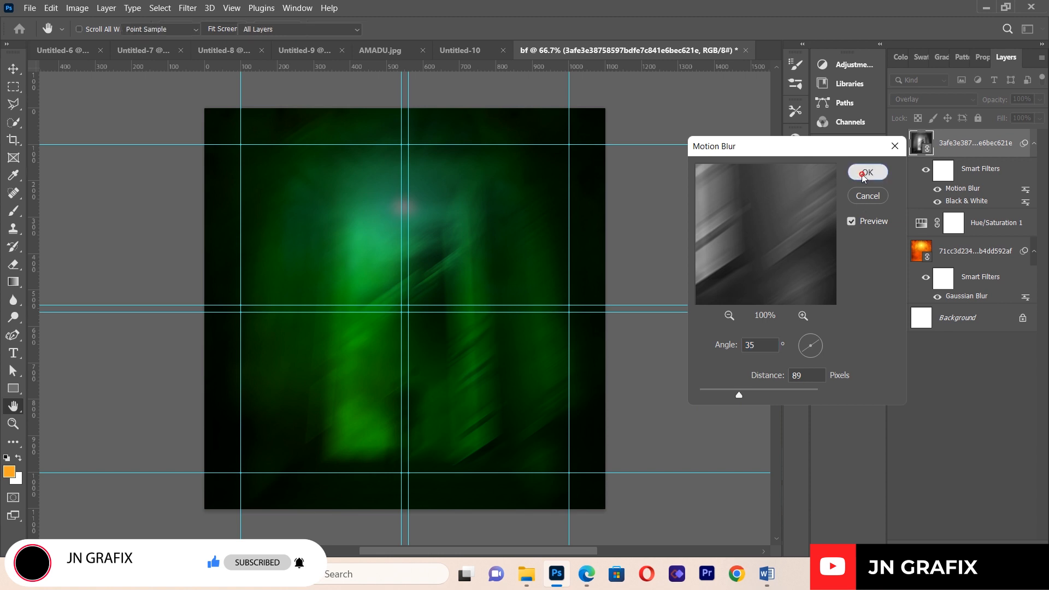
{"action": "left_click", "coordinate": [150, 221]}
{"action": "left_click", "coordinate": [327, 263]}
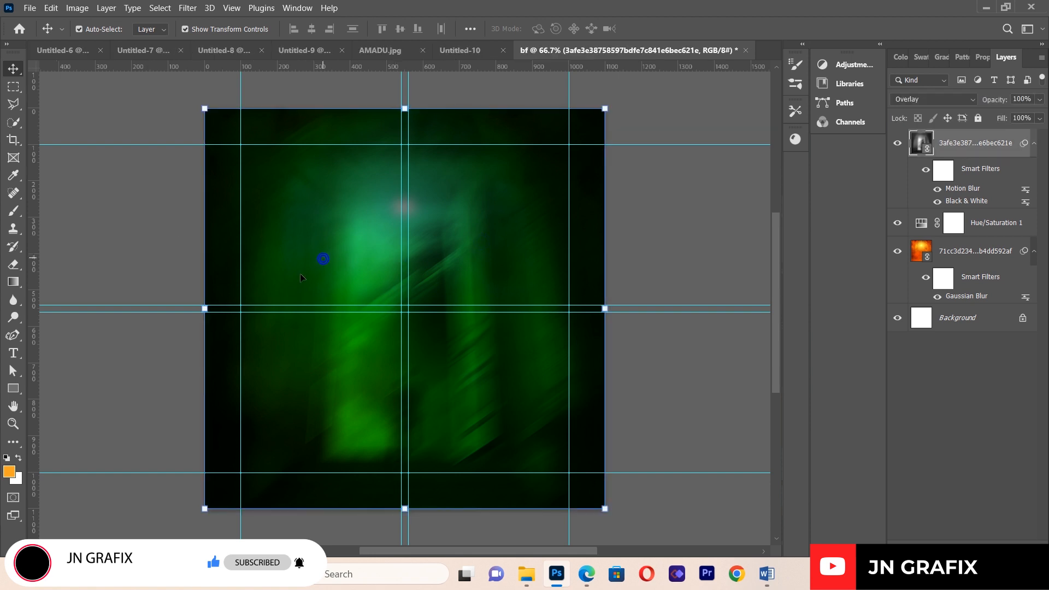
Step: Rasterize the doorway layer and erase its lower part and outer edges with a large soft eraser
{"action": "left_click", "coordinate": [13, 265]}
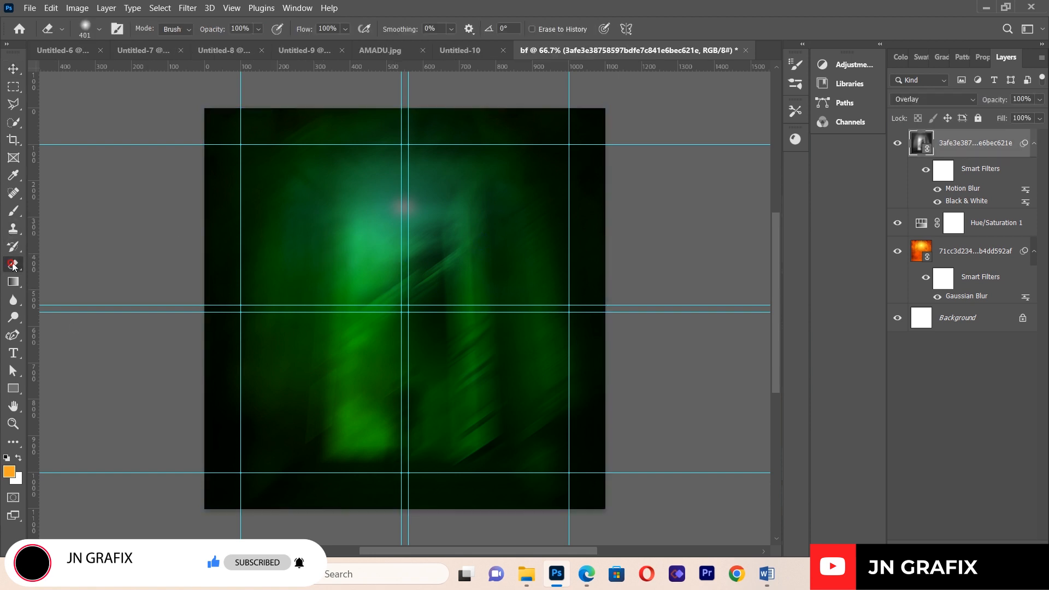
{"action": "left_click", "coordinate": [306, 274]}
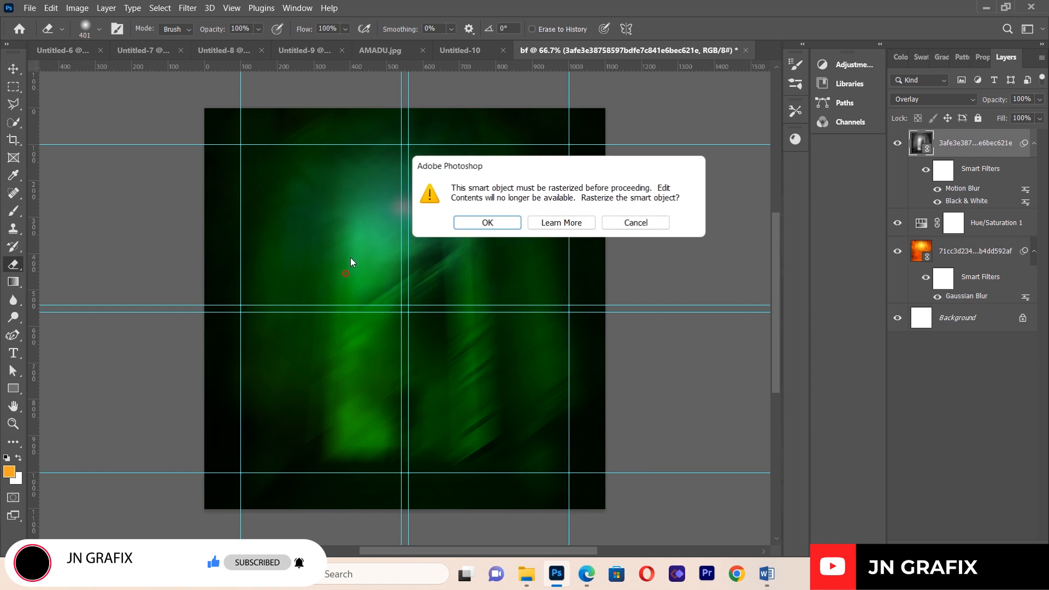
{"action": "left_click", "coordinate": [485, 223]}
{"action": "mouse_move", "coordinate": [318, 444]}
{"action": "left_mouse_down"}
{"action": "mouse_move", "coordinate": [211, 445]}
{"action": "mouse_move", "coordinate": [433, 450]}
{"action": "mouse_move", "coordinate": [555, 442]}
{"action": "mouse_move", "coordinate": [584, 425]}
{"action": "mouse_move", "coordinate": [393, 426]}
{"action": "mouse_move", "coordinate": [281, 440]}
{"action": "mouse_move", "coordinate": [206, 402]}
{"action": "mouse_move", "coordinate": [515, 409]}
{"action": "mouse_move", "coordinate": [461, 469]}
{"action": "mouse_move", "coordinate": [226, 452]}
{"action": "mouse_move", "coordinate": [187, 398]}
{"action": "mouse_move", "coordinate": [170, 159]}
{"action": "mouse_move", "coordinate": [188, 107]}
{"action": "left_mouse_up"}
{"action": "left_click", "coordinate": [626, 323]}
{"action": "left_click", "coordinate": [628, 176]}
{"action": "left_click", "coordinate": [557, 84]}
{"action": "left_click", "coordinate": [546, 75]}
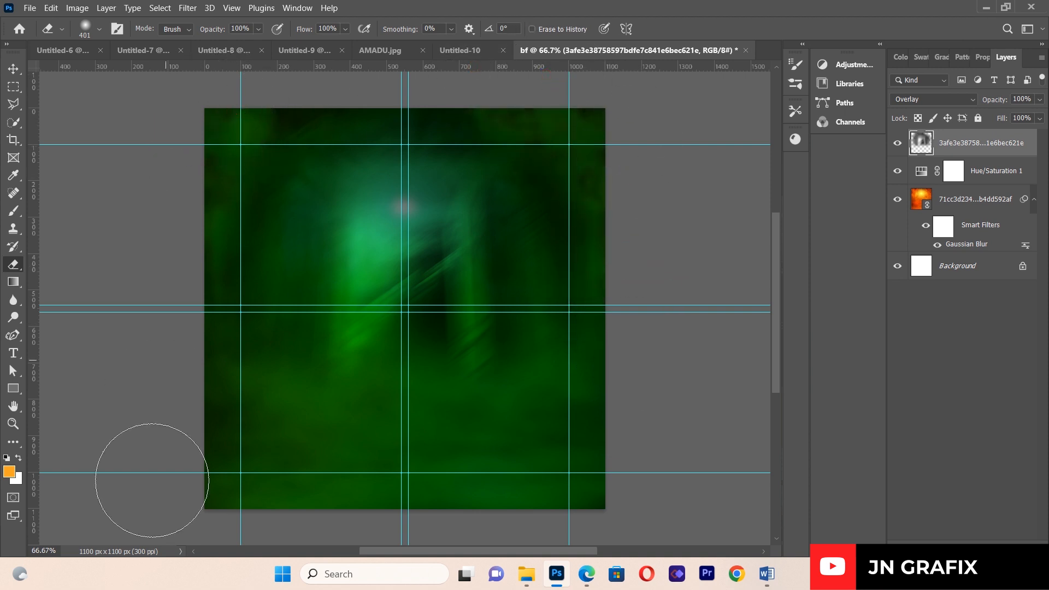
Step: Shift the doorway layer slightly to the left on the canvas with the Move tool, then deselect it
{"action": "left_click", "coordinate": [13, 68]}
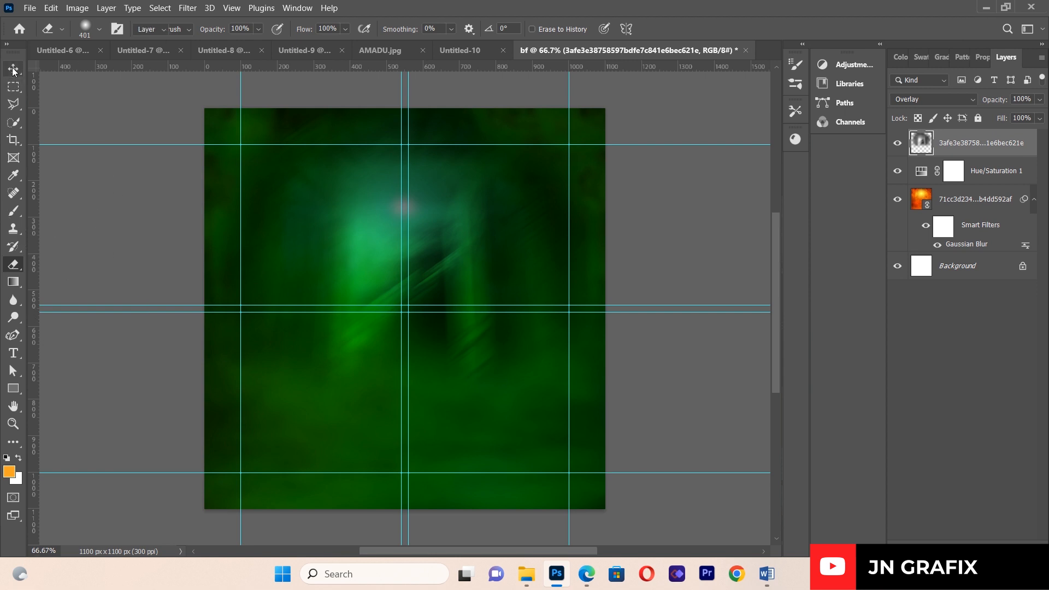
{"action": "left_click", "coordinate": [98, 231]}
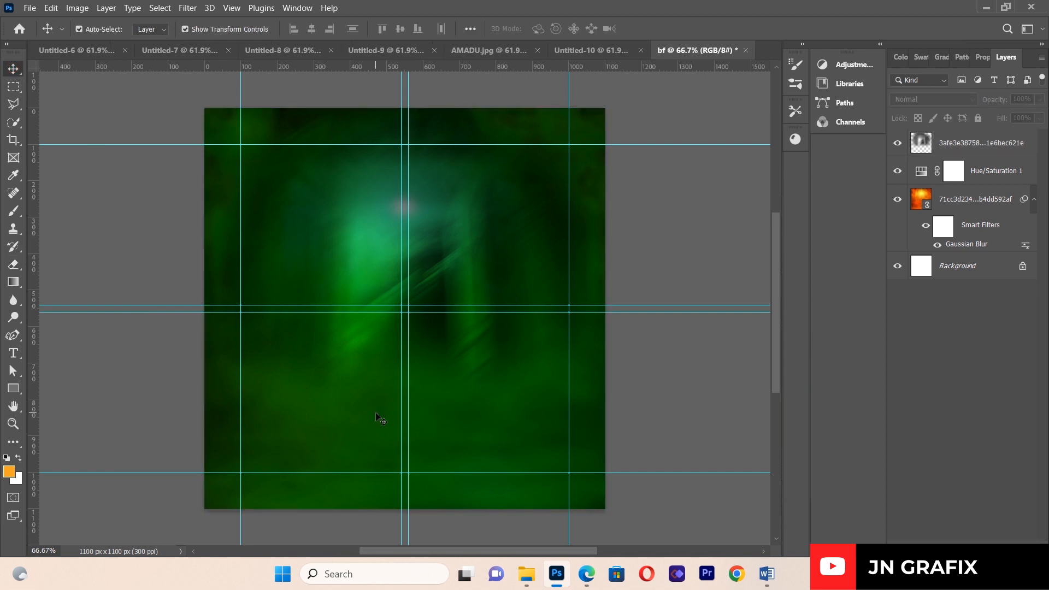
{"action": "left_click_drag", "start_coordinate": [485, 208], "coordinate": [476, 211]}
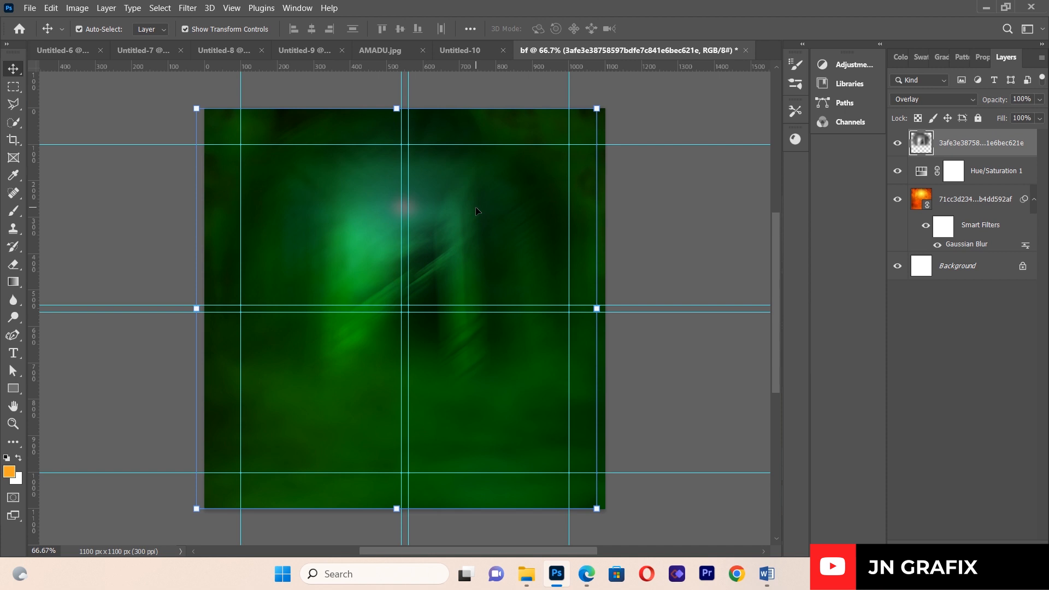
{"action": "left_click", "coordinate": [698, 261]}
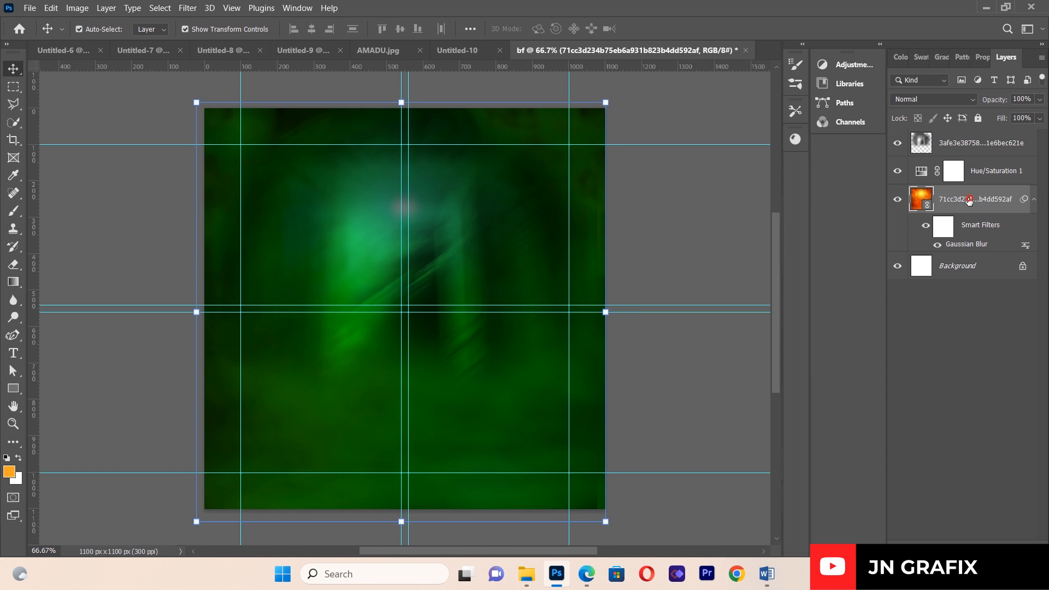
Step: Add an Exposure adjustment of +1.08 directly above the orange image layer and move the doorway layer slightly up the canvas
{"action": "left_click", "coordinate": [973, 549]}
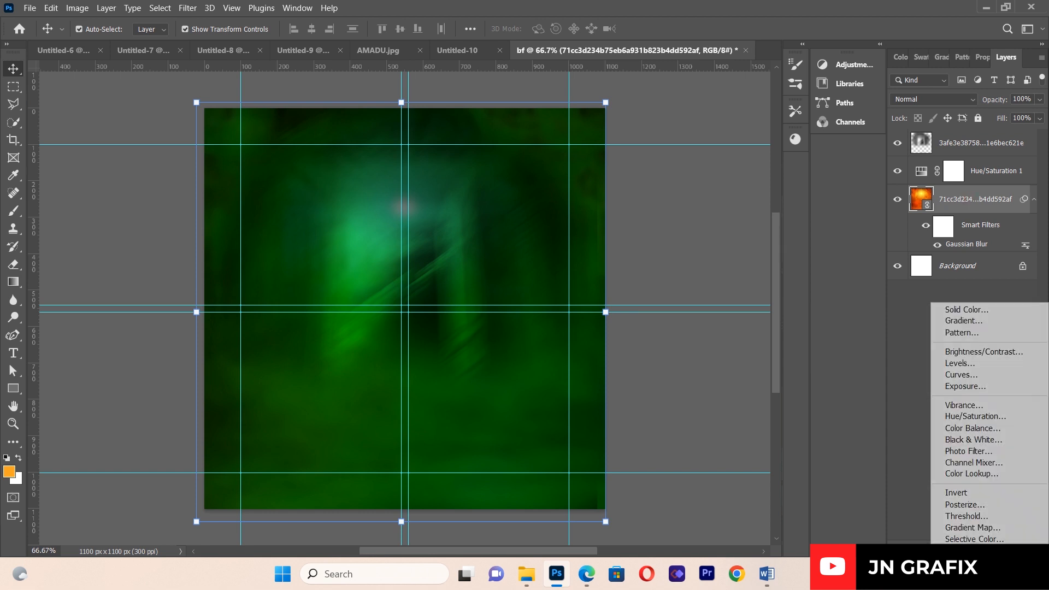
{"action": "left_click", "coordinate": [965, 386]}
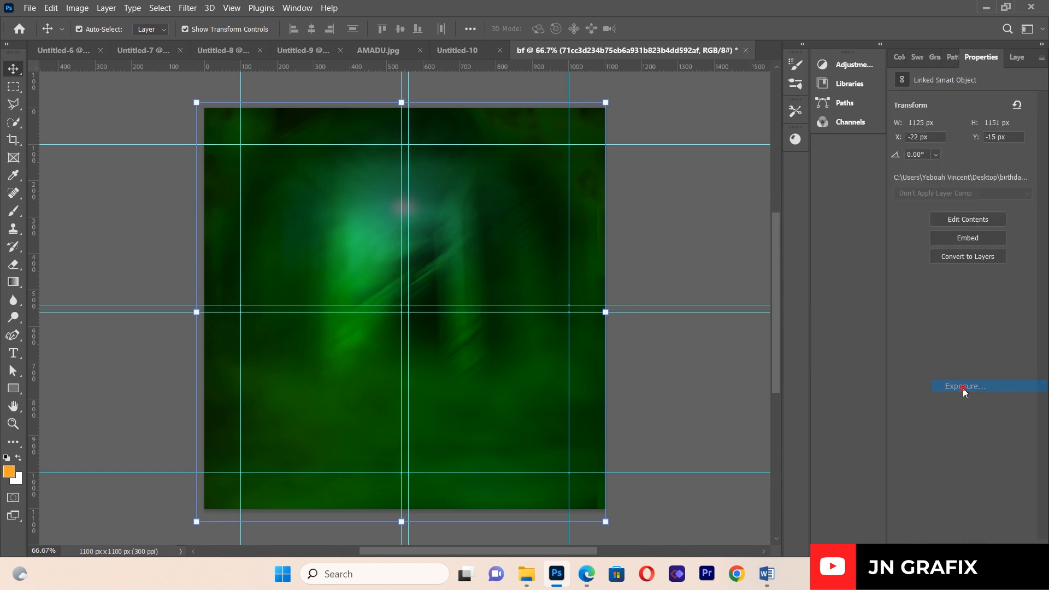
{"action": "left_click_drag", "start_coordinate": [963, 136], "coordinate": [973, 136]}
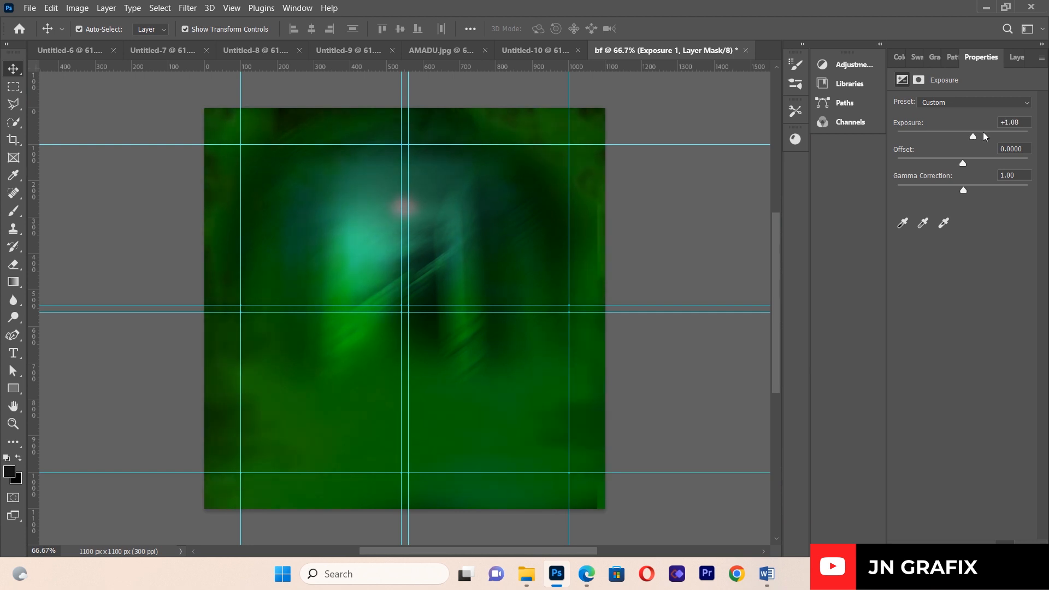
{"action": "left_click", "coordinate": [1017, 56]}
{"action": "left_click_drag", "start_coordinate": [561, 241], "coordinate": [555, 417]}
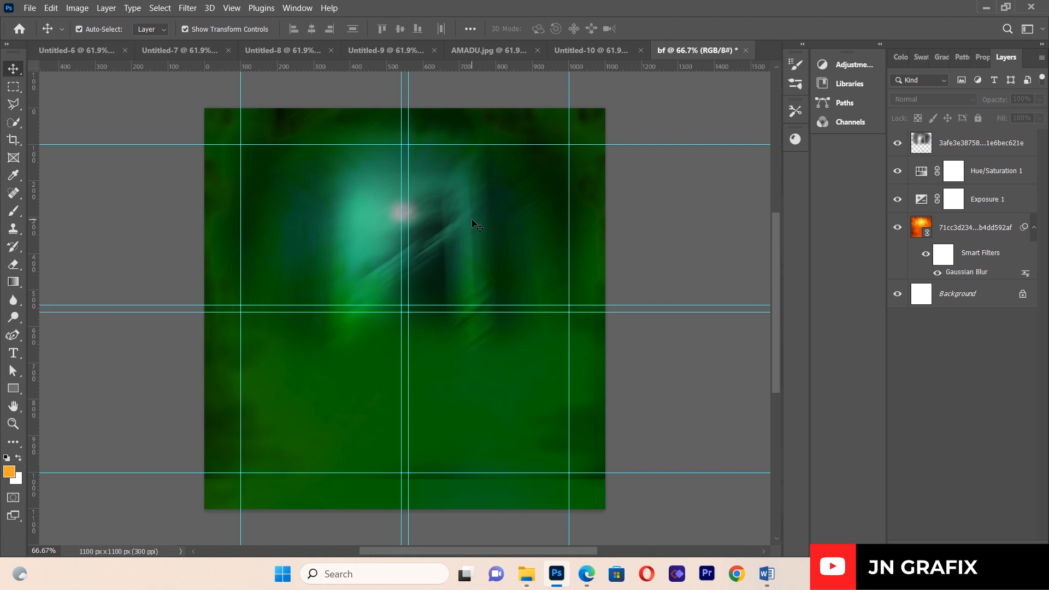
Step: Place image.png as a linked file at 100% scale and position it at X 469 px, Y 504 px
{"action": "left_click", "coordinate": [29, 7]}
{"action": "left_click", "coordinate": [77, 268]}
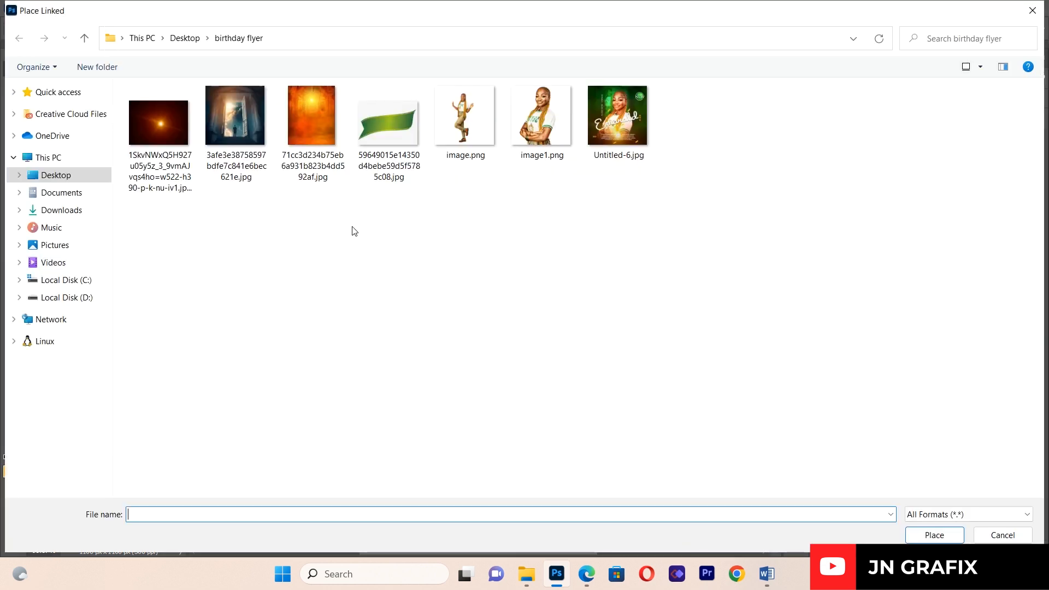
{"action": "left_click", "coordinate": [463, 141]}
{"action": "double_click", "coordinate": [467, 128]}
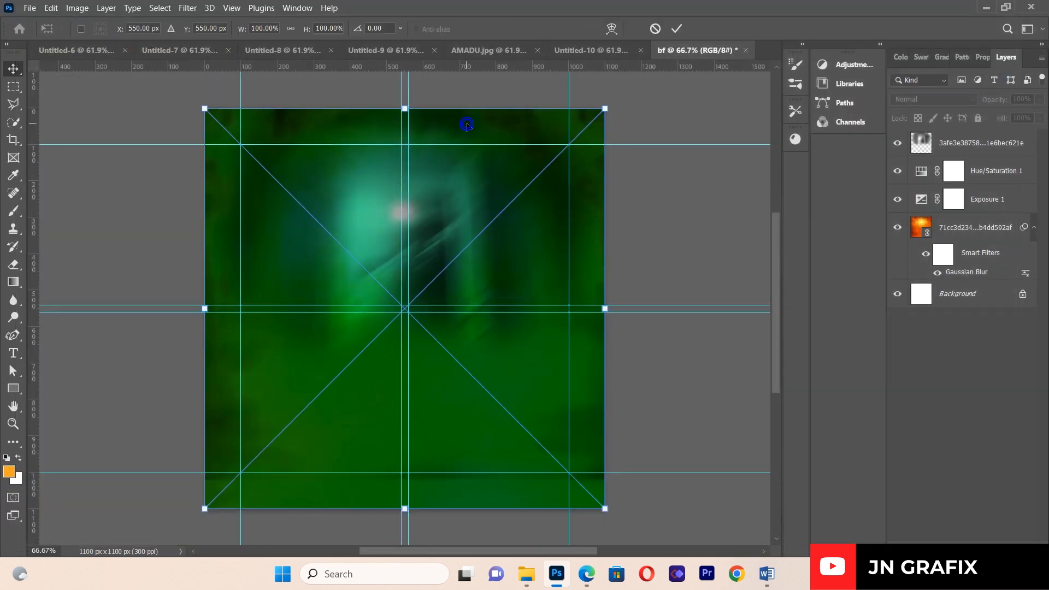
{"action": "left_click_drag", "start_coordinate": [385, 268], "coordinate": [357, 252]}
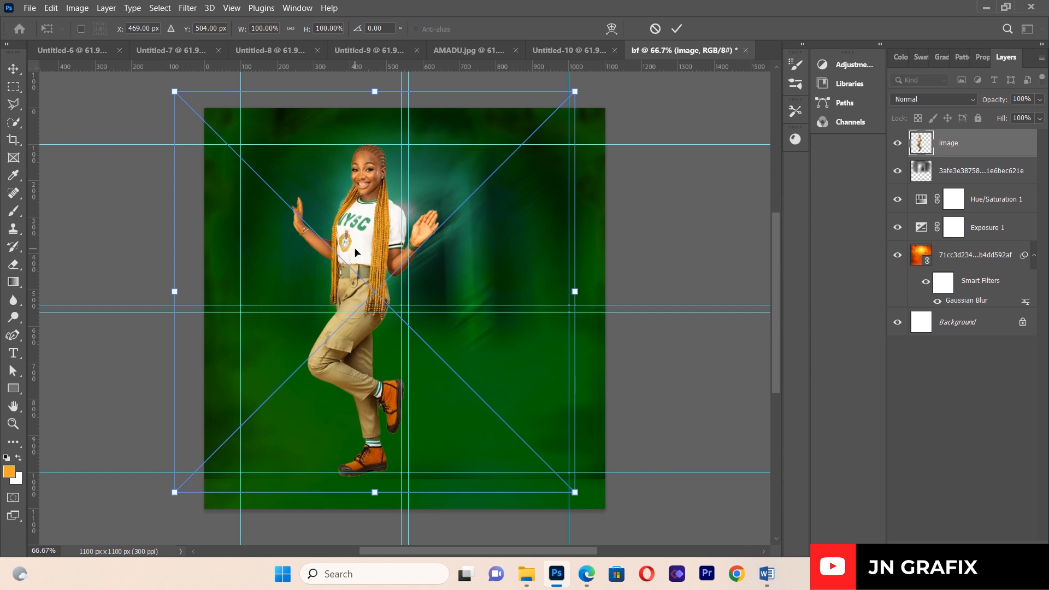
{"action": "key", "text": "Return"}
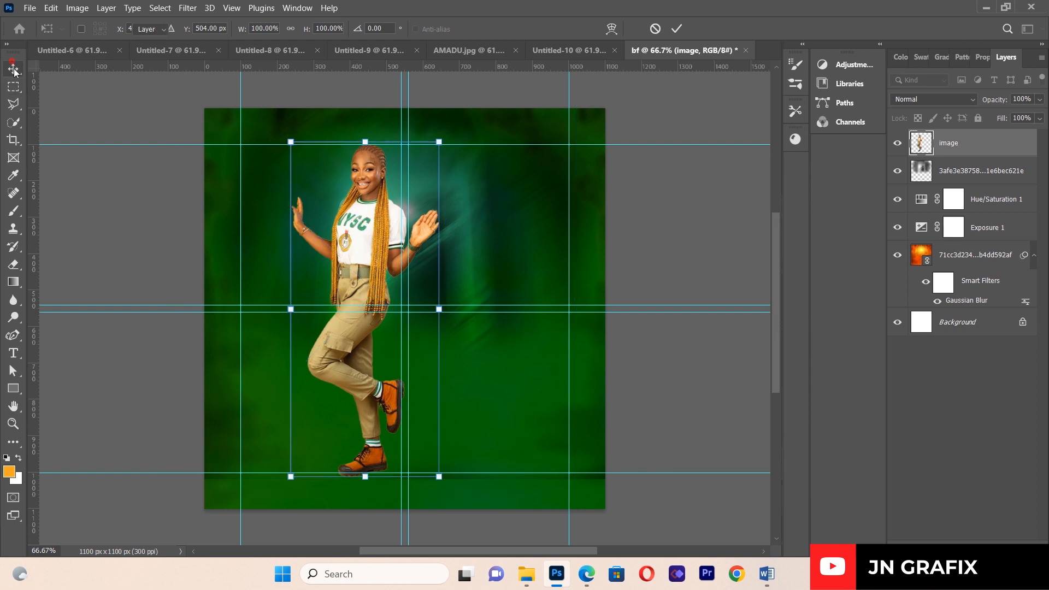
{"action": "left_click", "coordinate": [96, 196]}
Step: Set the full-body woman layer's blend mode to Overlay and nudge it slightly up and to the right
{"action": "left_click", "coordinate": [367, 234]}
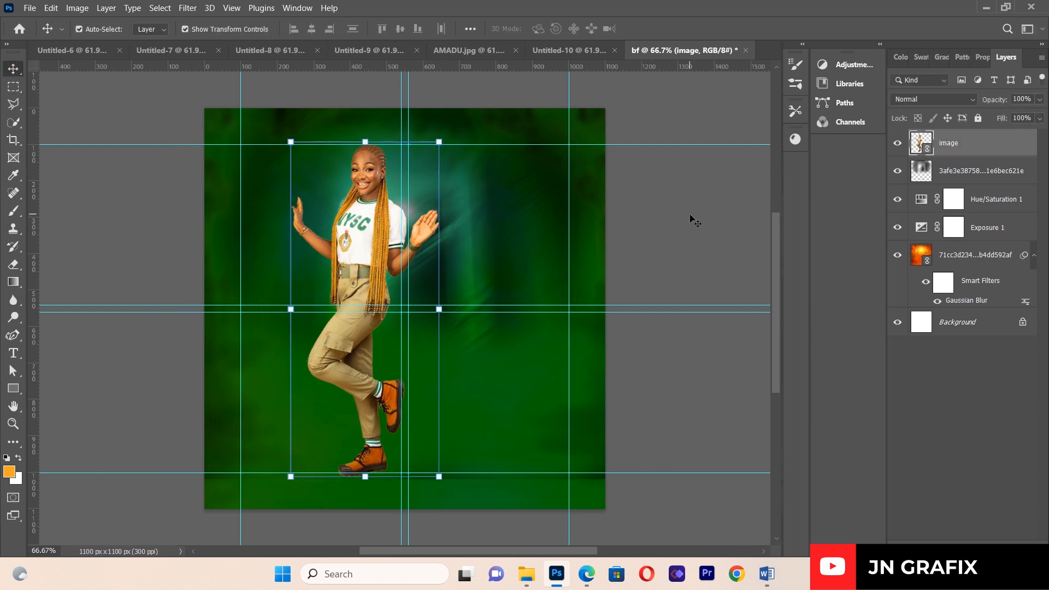
{"action": "left_click", "coordinate": [910, 103]}
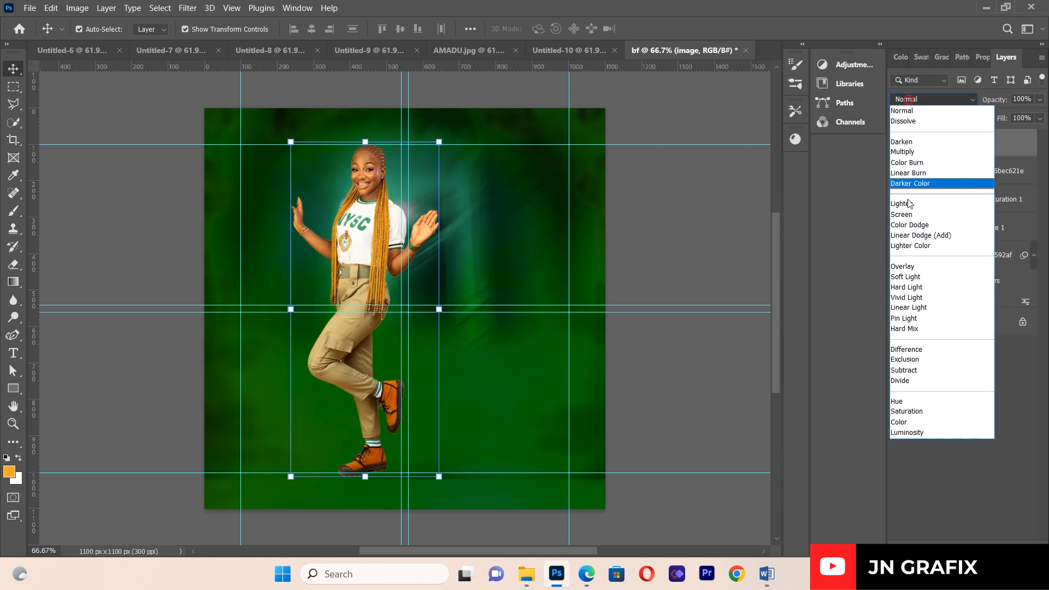
{"action": "left_click", "coordinate": [910, 269]}
{"action": "left_click", "coordinate": [641, 233]}
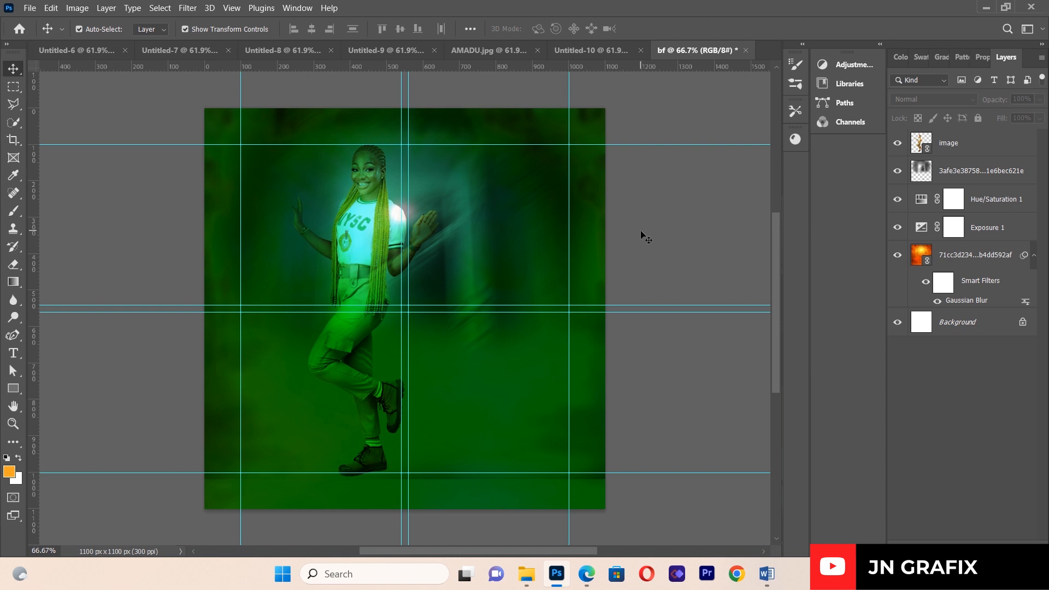
{"action": "mouse_move", "coordinate": [352, 347]}
{"action": "left_mouse_down"}
{"action": "mouse_move", "coordinate": [356, 324]}
{"action": "mouse_move", "coordinate": [355, 345]}
{"action": "left_mouse_up"}
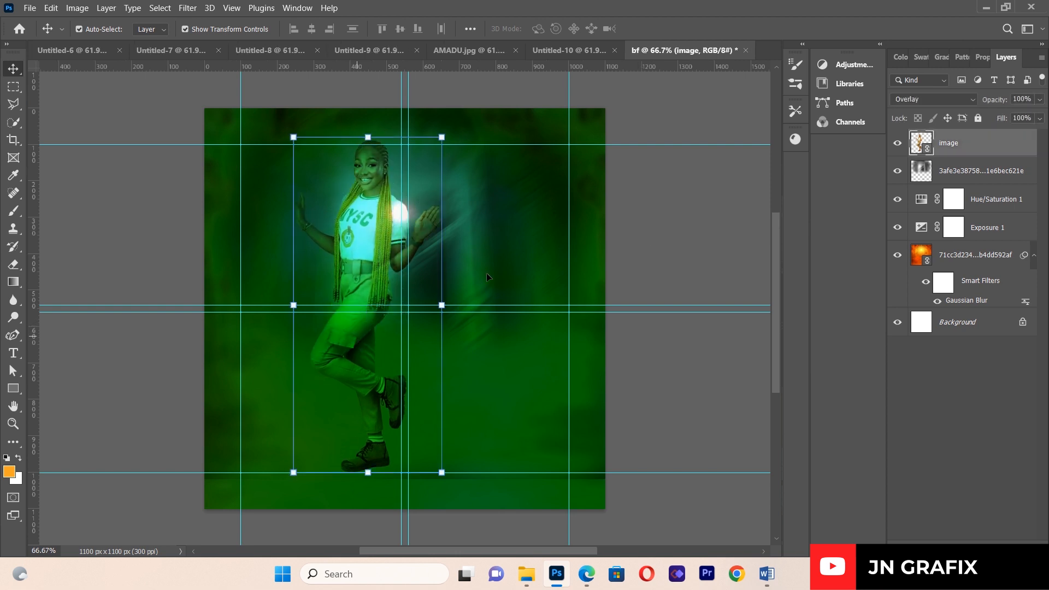
{"action": "left_click", "coordinate": [643, 254]}
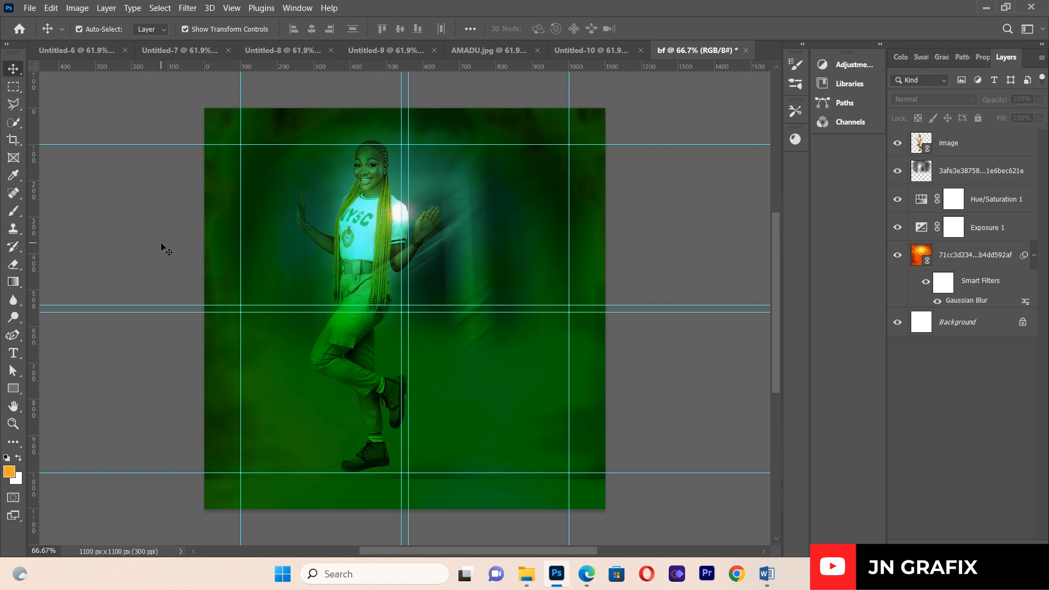
Step: Place image1.png as a linked file and move it down and slightly left so the crossed arms meet the canvas's lower edge
{"action": "left_click", "coordinate": [29, 7]}
{"action": "left_click", "coordinate": [81, 265]}
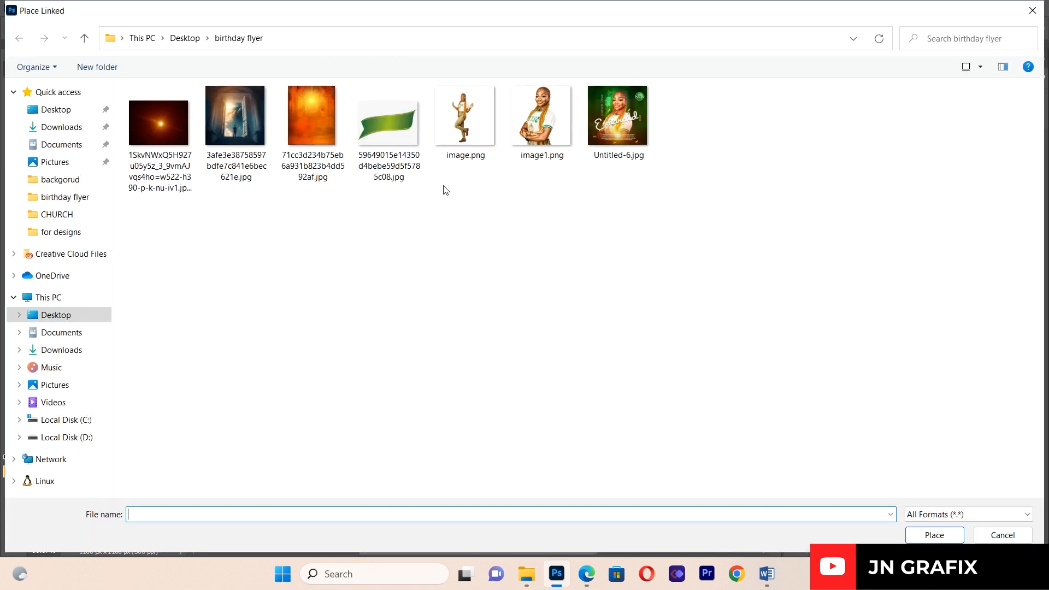
{"action": "left_click", "coordinate": [565, 123]}
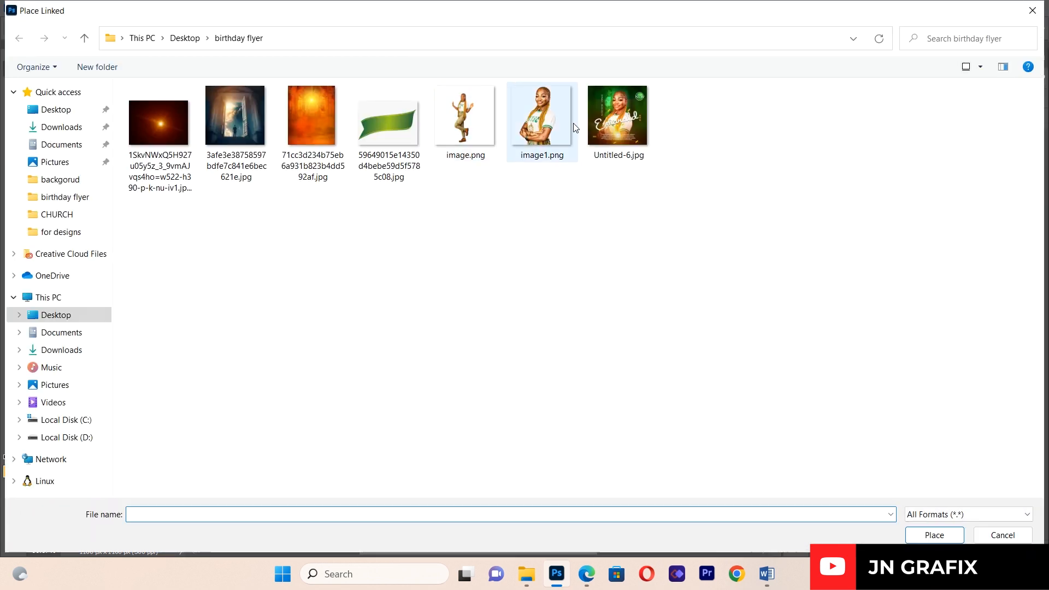
{"action": "double_click", "coordinate": [549, 126]}
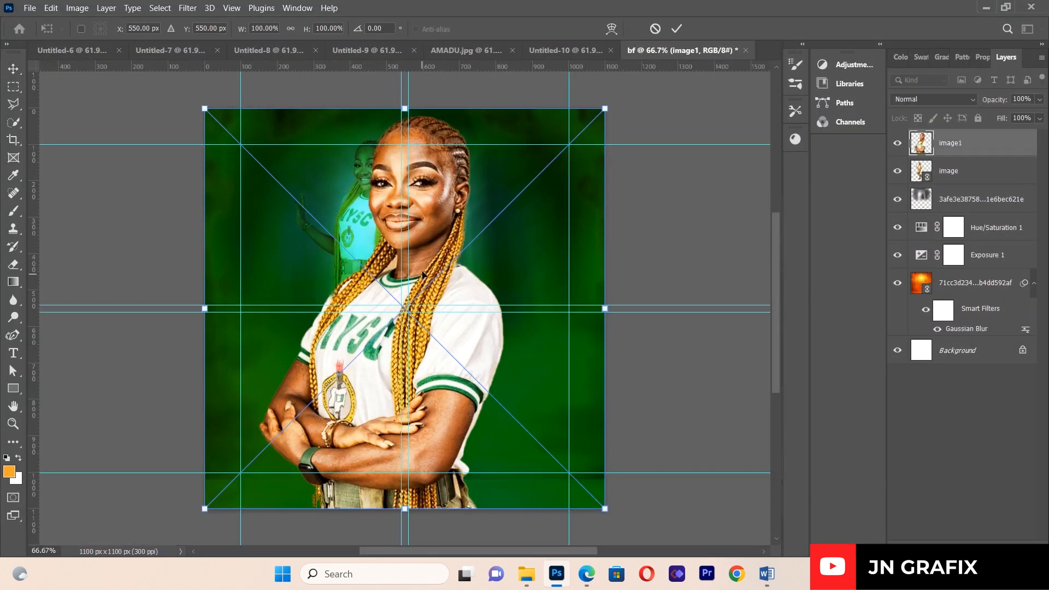
{"action": "left_click_drag", "start_coordinate": [429, 217], "coordinate": [424, 264]}
{"action": "key", "text": "Return"}
{"action": "left_click", "coordinate": [119, 279]}
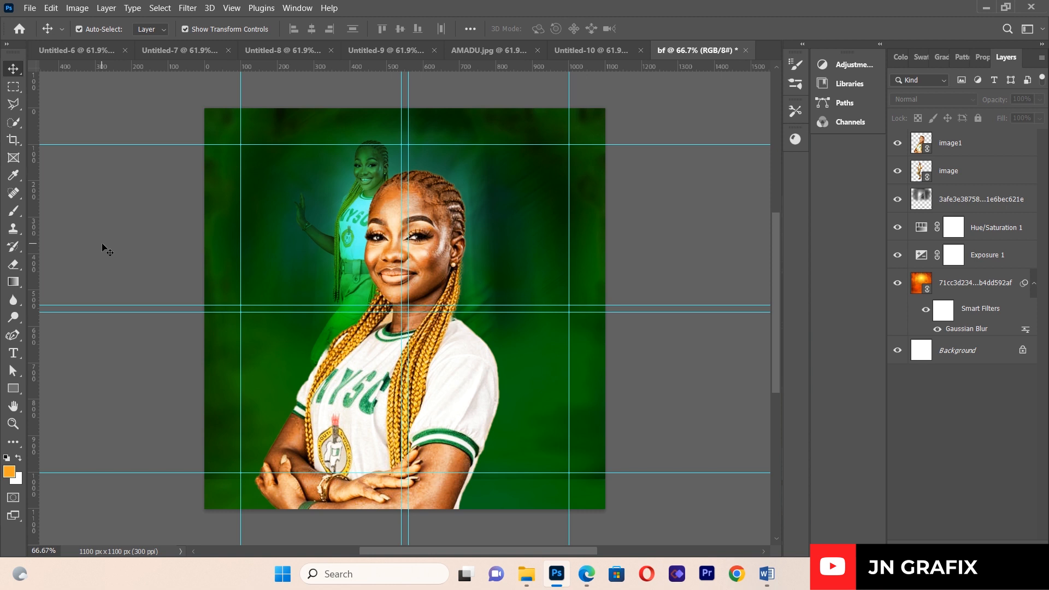
Step: Set the foreground color to a very dark green, about 021a01, by sampling the background and darkening the sampled shade
{"action": "left_click", "coordinate": [135, 392]}
{"action": "left_click", "coordinate": [9, 471]}
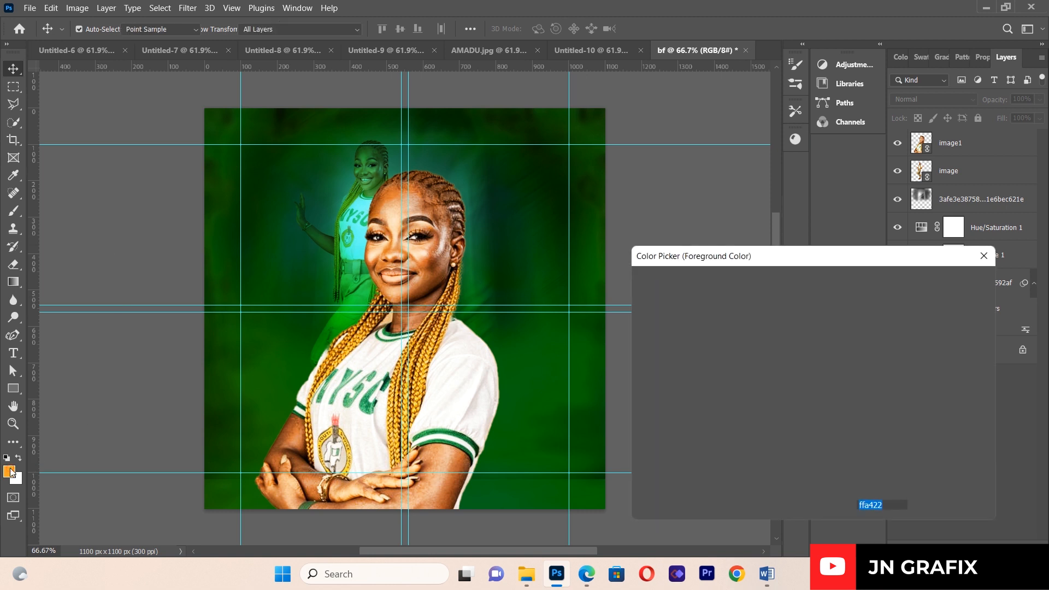
{"action": "left_click", "coordinate": [551, 192]}
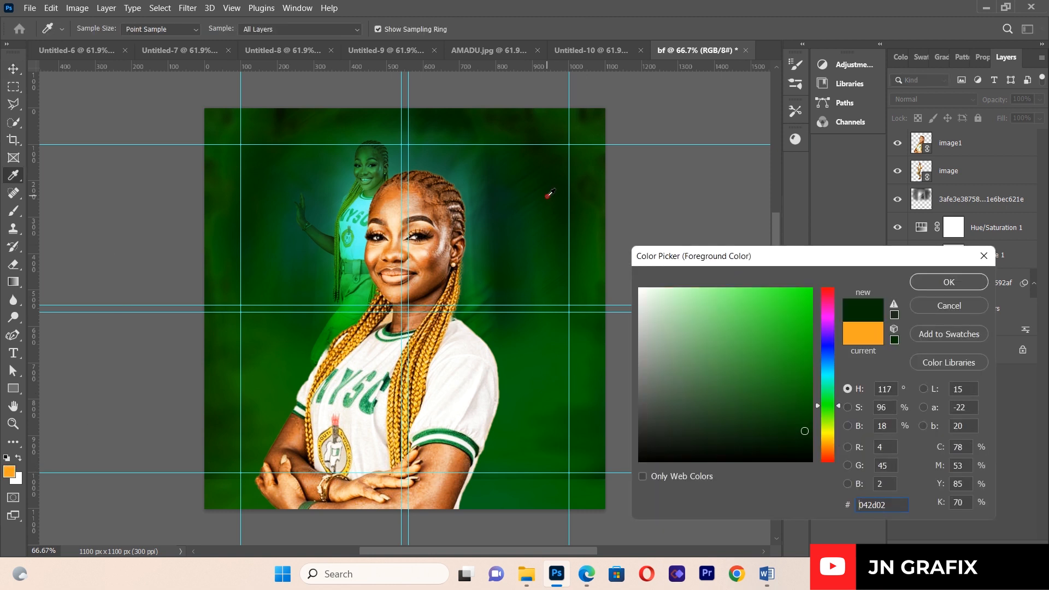
{"action": "left_click", "coordinate": [804, 446]}
{"action": "left_click", "coordinate": [804, 444]}
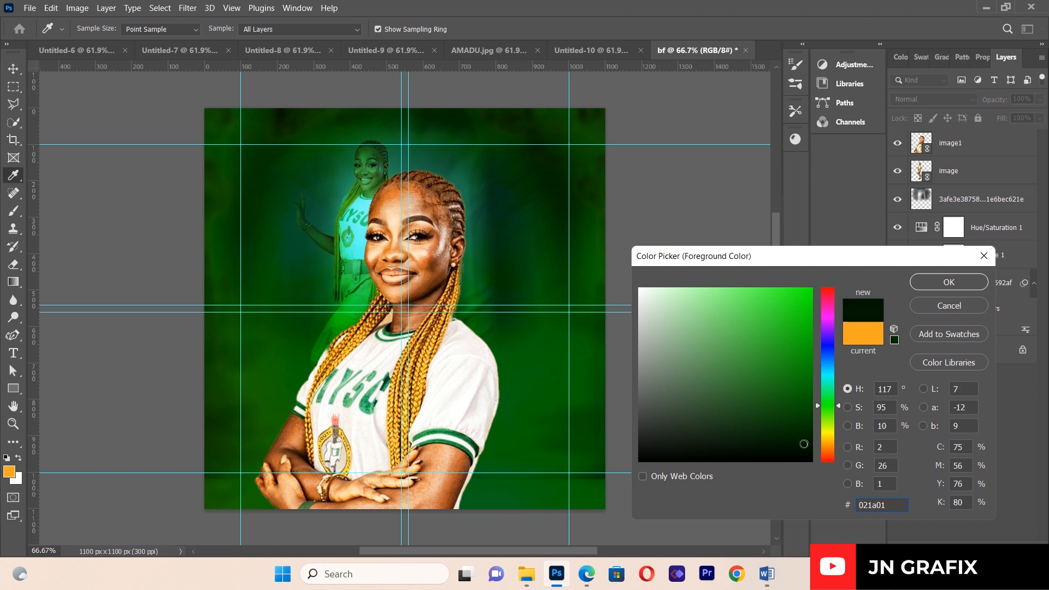
{"action": "left_click", "coordinate": [803, 445]}
{"action": "left_click", "coordinate": [947, 284]}
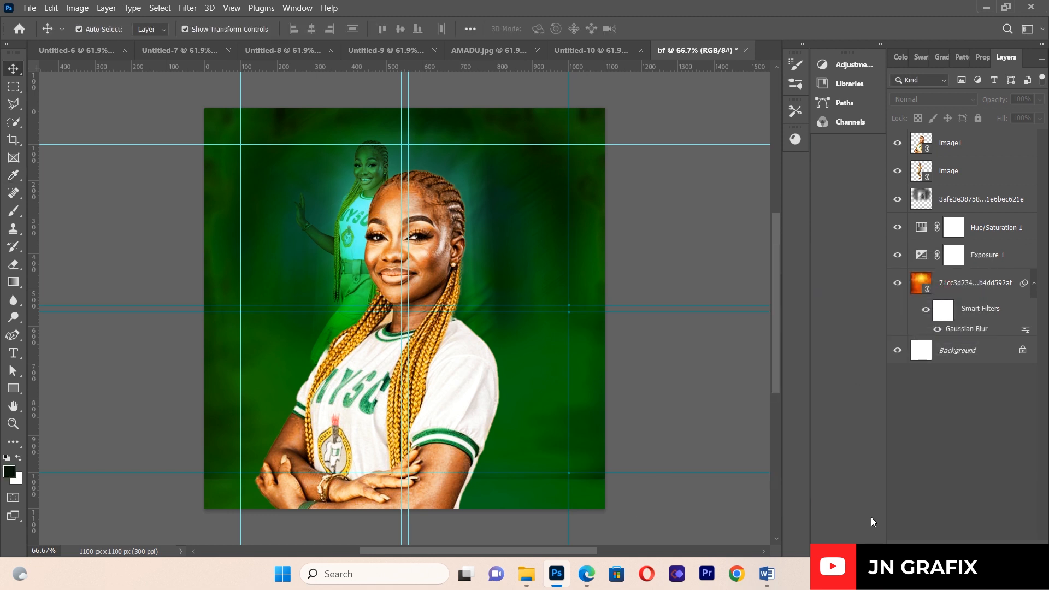
Step: Add a linear Gradient Fill layer from dark green to transparent at 90° on top, with the transparent stop at location 58%
{"action": "left_click", "coordinate": [970, 548]}
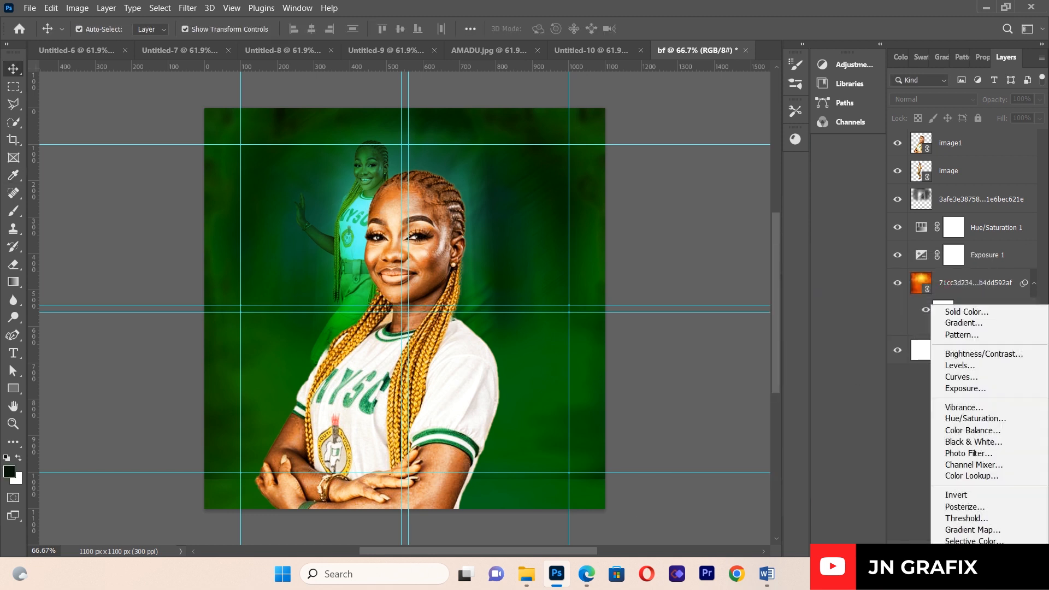
{"action": "left_click", "coordinate": [989, 323]}
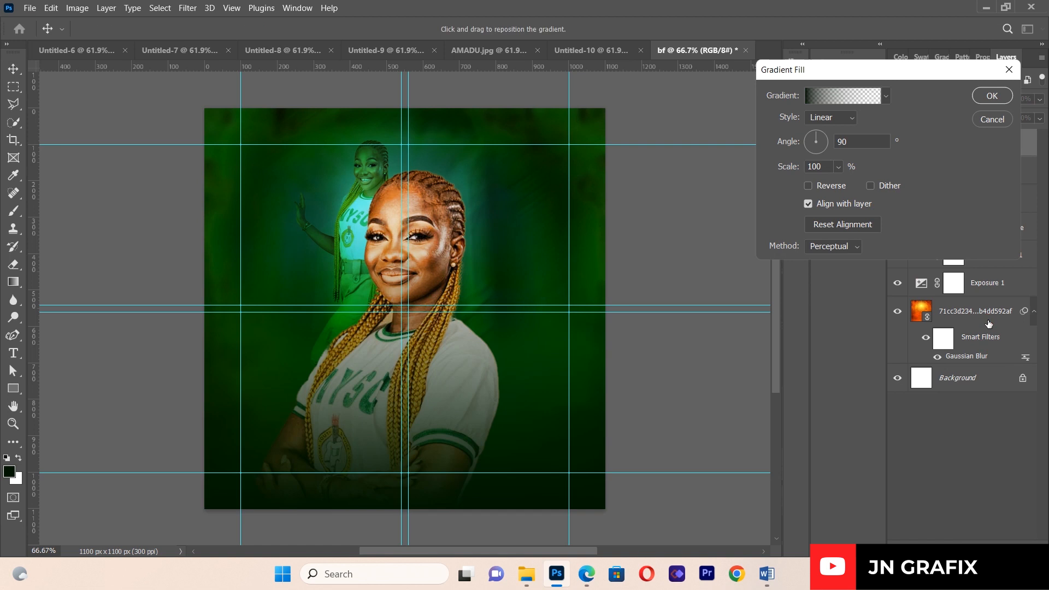
{"action": "left_click", "coordinate": [858, 97]}
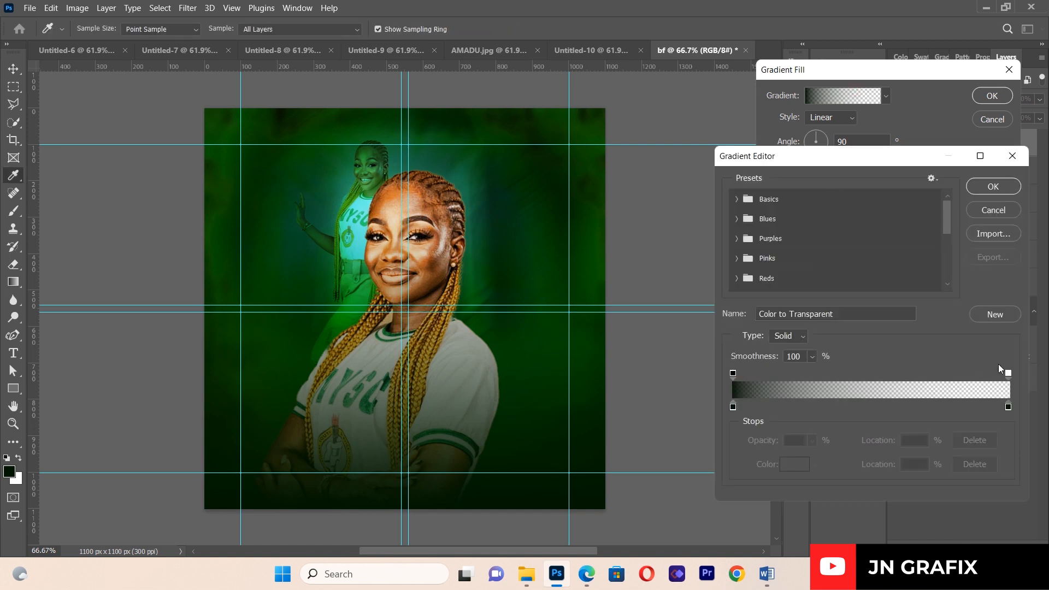
{"action": "left_click_drag", "start_coordinate": [1009, 373], "coordinate": [893, 381]}
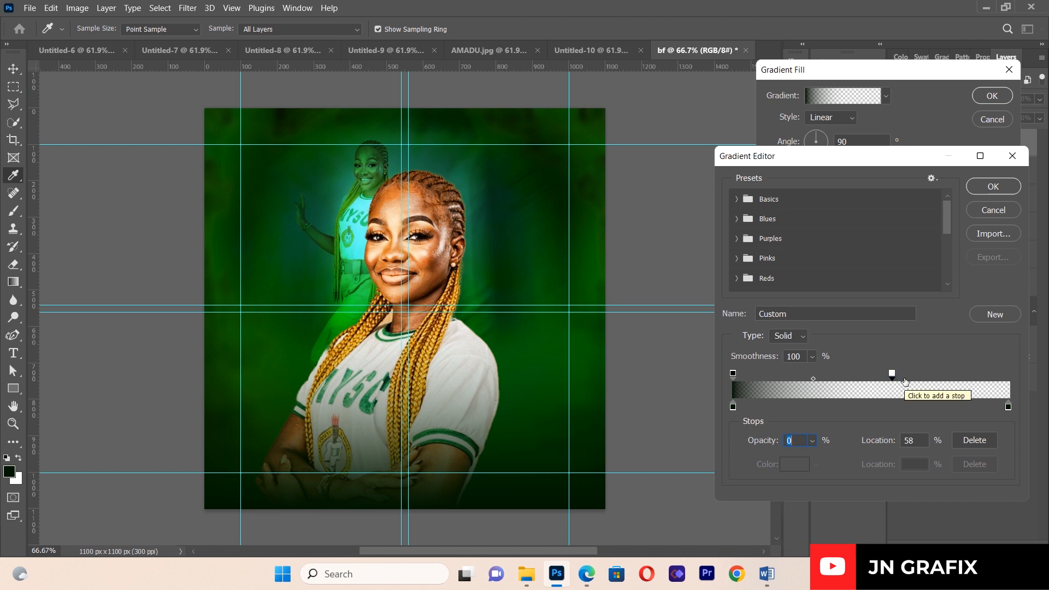
{"action": "left_click", "coordinate": [993, 187]}
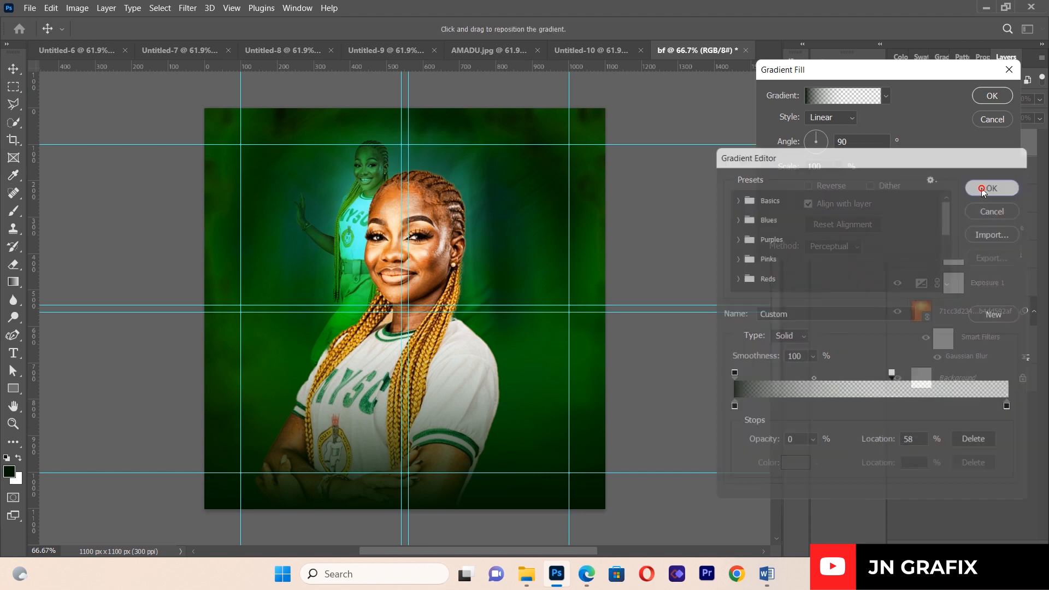
{"action": "left_click", "coordinate": [992, 95]}
{"action": "left_click", "coordinate": [688, 251]}
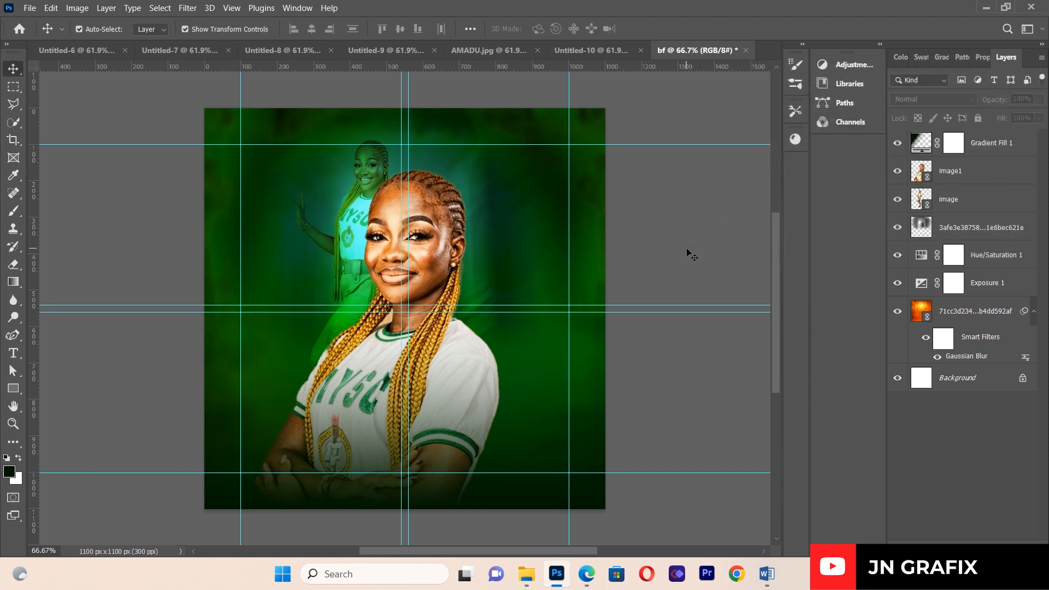
Step: Place the orange lens flare image 1SkvNWxQ5H927u05y5z_3_9vmAJvqs4ho=w522-h390-p-k-nu-iv1 as a linked file at its default size
{"action": "left_click", "coordinate": [29, 12]}
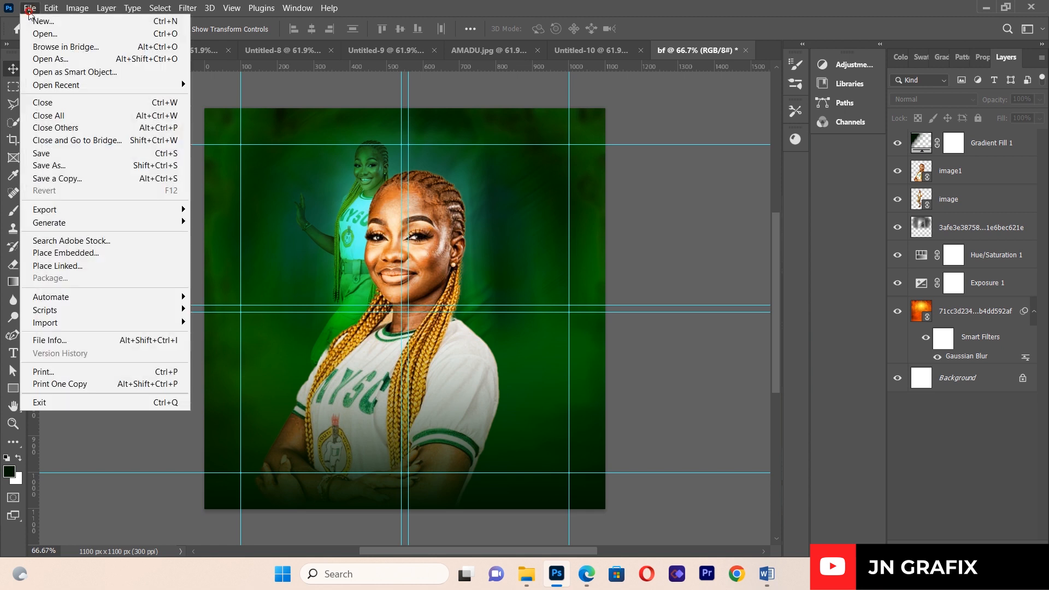
{"action": "left_click", "coordinate": [64, 270]}
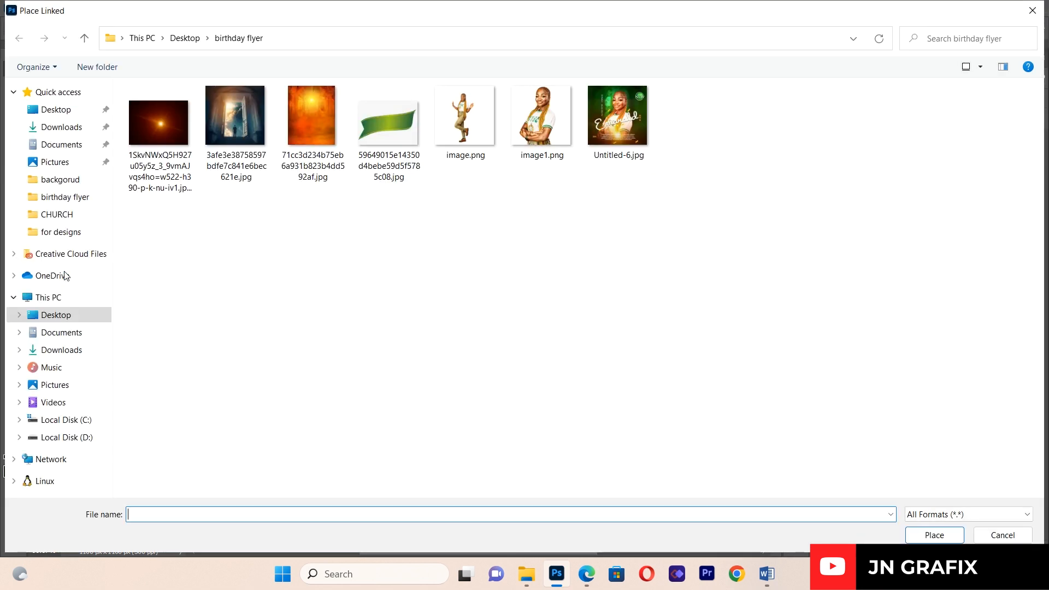
{"action": "left_click", "coordinate": [153, 115]}
{"action": "double_click", "coordinate": [153, 110]}
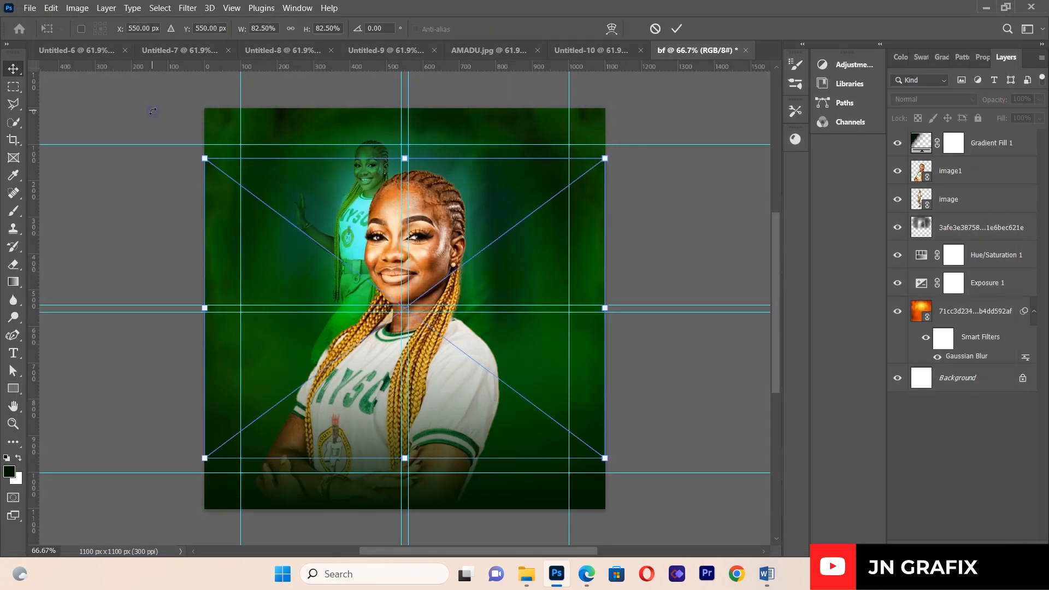
{"action": "left_click", "coordinate": [13, 68]}
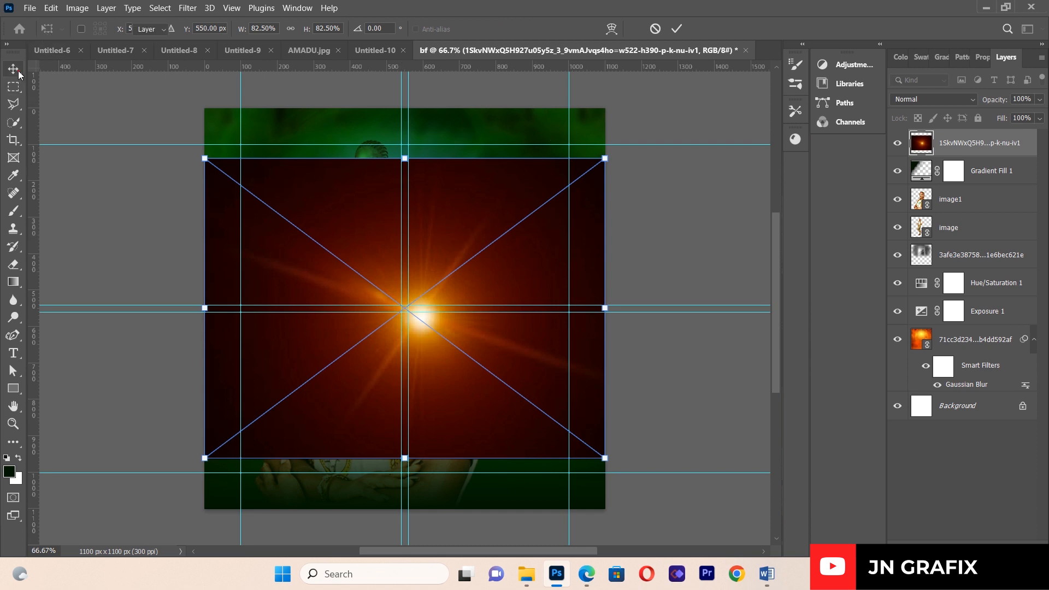
Step: Set the lens flare layer's blend mode to Screen, then stretch and move it so its bright spot sits on the woman's chest
{"action": "left_click", "coordinate": [928, 97]}
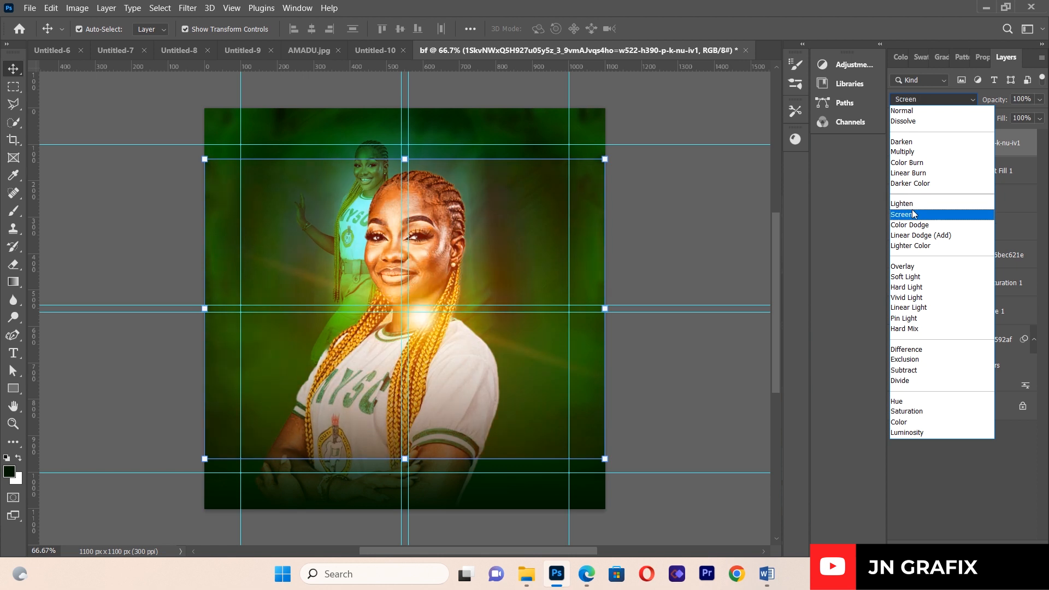
{"action": "left_click", "coordinate": [914, 213]}
{"action": "left_click_drag", "start_coordinate": [421, 272], "coordinate": [394, 294]}
{"action": "left_click_drag", "start_coordinate": [378, 179], "coordinate": [376, 127]}
{"action": "mouse_move", "coordinate": [586, 299]}
{"action": "left_mouse_down"}
{"action": "mouse_move", "coordinate": [614, 303]}
{"action": "mouse_move", "coordinate": [575, 296]}
{"action": "left_mouse_up"}
{"action": "left_click_drag", "start_coordinate": [586, 109], "coordinate": [582, 109]}
{"action": "left_click_drag", "start_coordinate": [437, 338], "coordinate": [416, 449]}
{"action": "left_click_drag", "start_coordinate": [352, 225], "coordinate": [354, 153]}
{"action": "left_click_drag", "start_coordinate": [550, 365], "coordinate": [585, 364]}
{"action": "left_click_drag", "start_coordinate": [408, 414], "coordinate": [366, 428]}
{"action": "key", "text": "Return"}
{"action": "left_click", "coordinate": [104, 258]}
Step: Rasterize the lens flare layer and erase its hard upper edge with a soft 401 px Eraser
{"action": "left_click", "coordinate": [13, 264]}
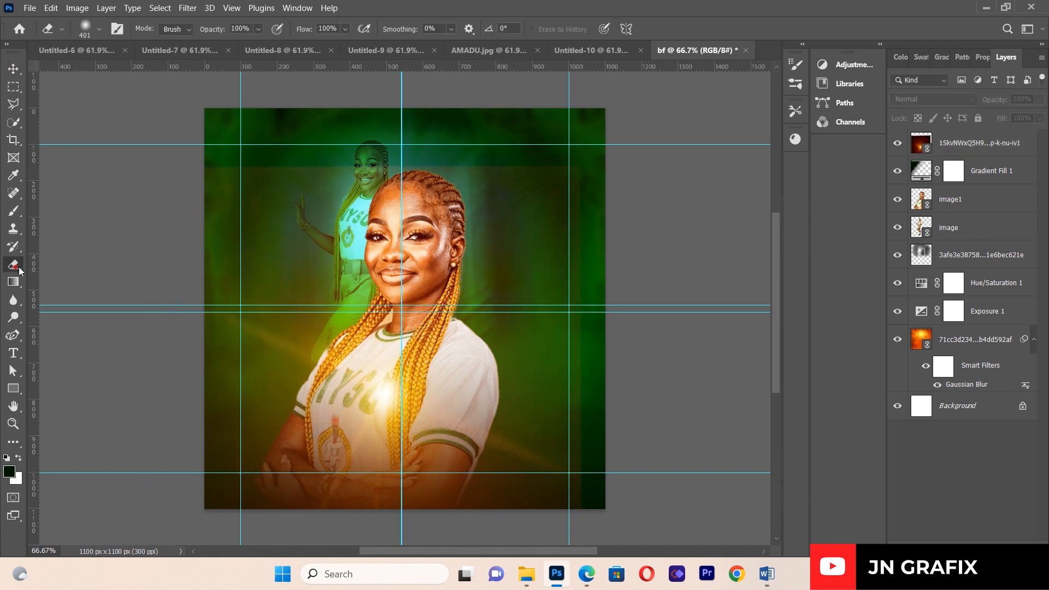
{"action": "left_click", "coordinate": [394, 213]}
{"action": "left_click", "coordinate": [495, 220]}
{"action": "left_click", "coordinate": [1002, 139]}
{"action": "left_click", "coordinate": [285, 262]}
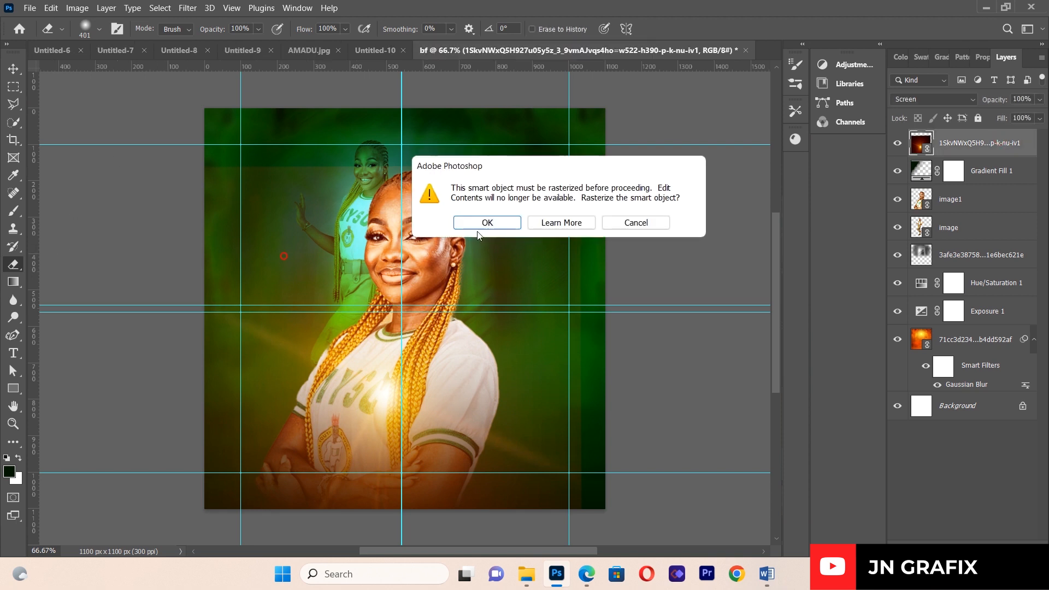
{"action": "left_click", "coordinate": [486, 223]}
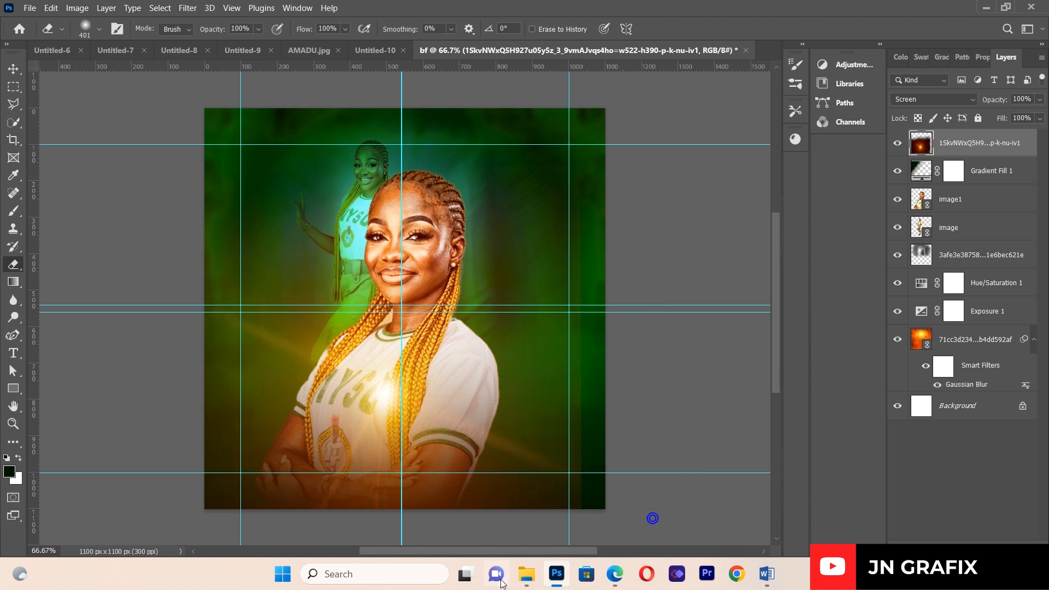
{"action": "left_click", "coordinate": [13, 68]}
{"action": "left_click", "coordinate": [97, 227]}
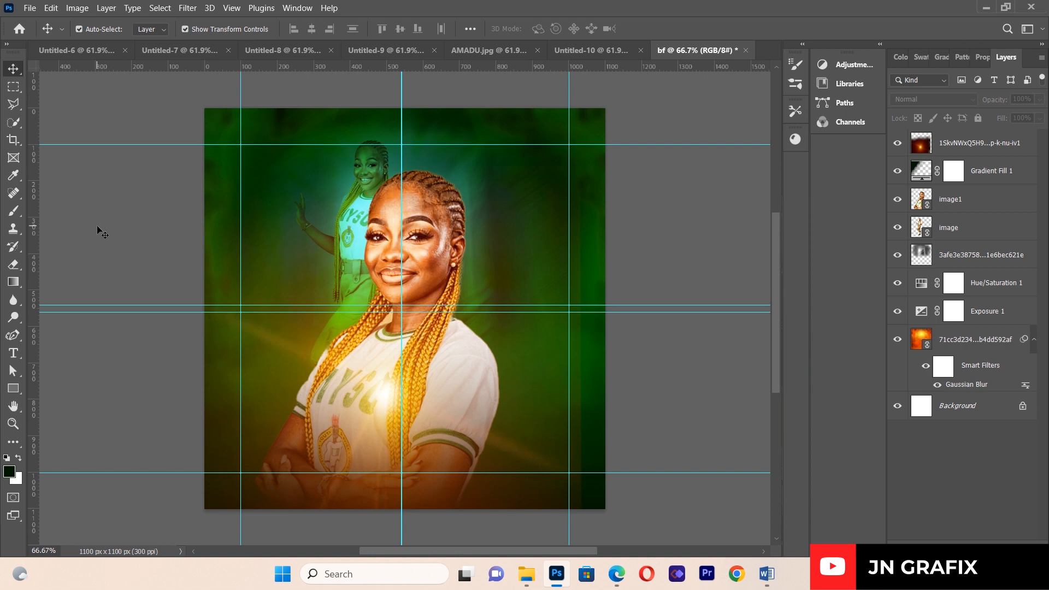
Step: Create a horizontal paragraph text box across the lower half of the canvas and enter the celebrant's first name
{"action": "left_click", "coordinate": [13, 353]}
{"action": "left_click_drag", "start_coordinate": [241, 279], "coordinate": [574, 471]}
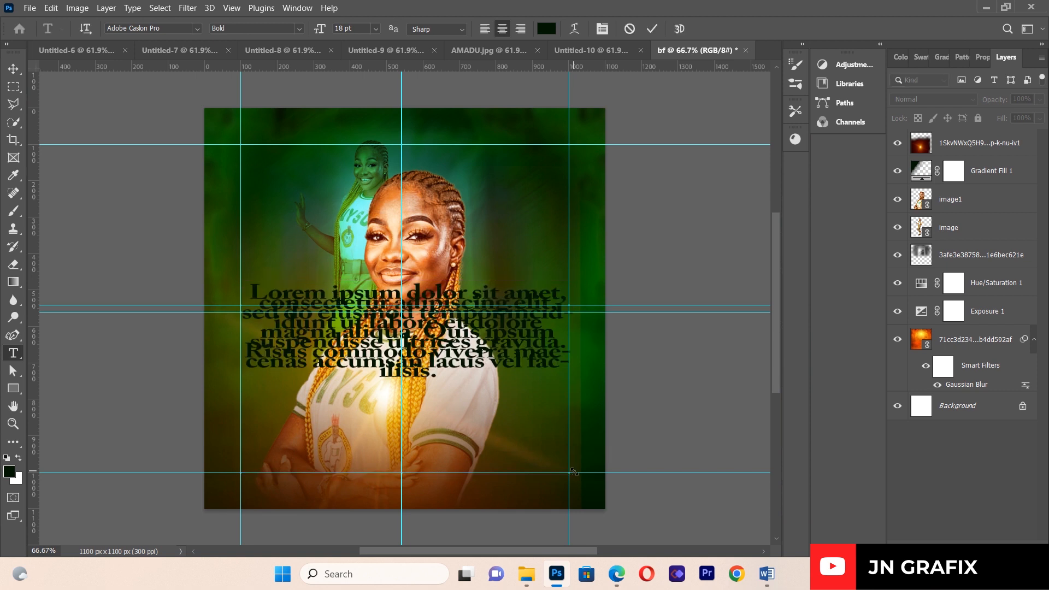
{"action": "key", "text": "BackSpace"}
{"action": "type", "text": "E"}
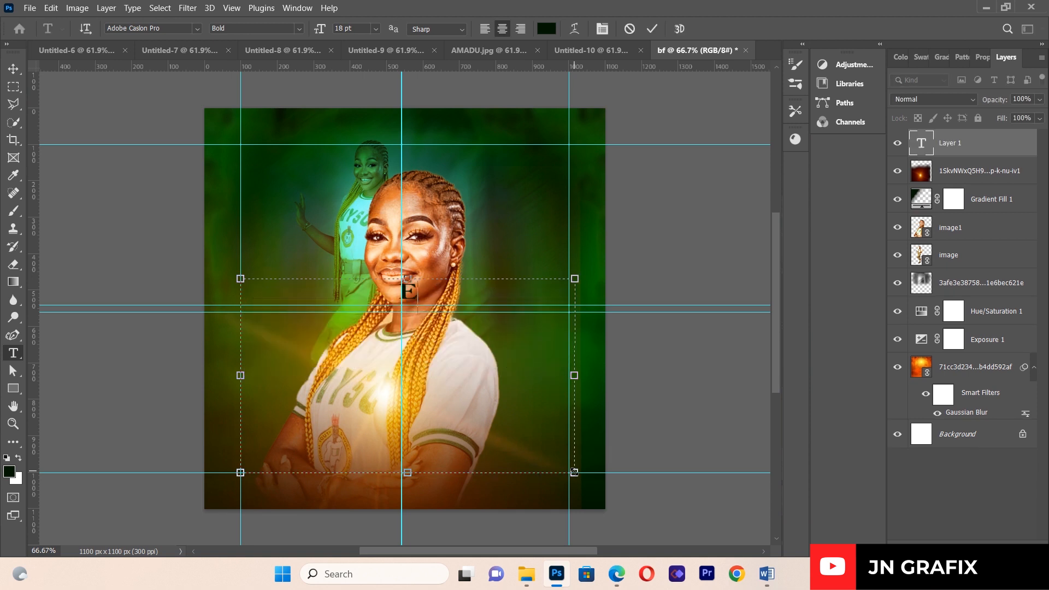
{"action": "type", "text": "mara"}
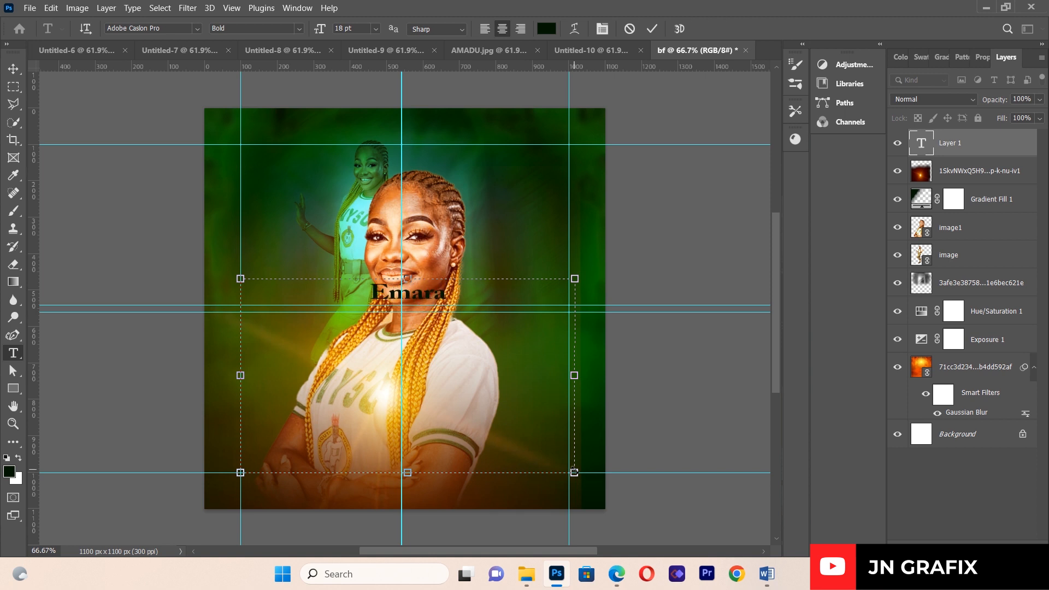
{"action": "type", "text": "ld"}
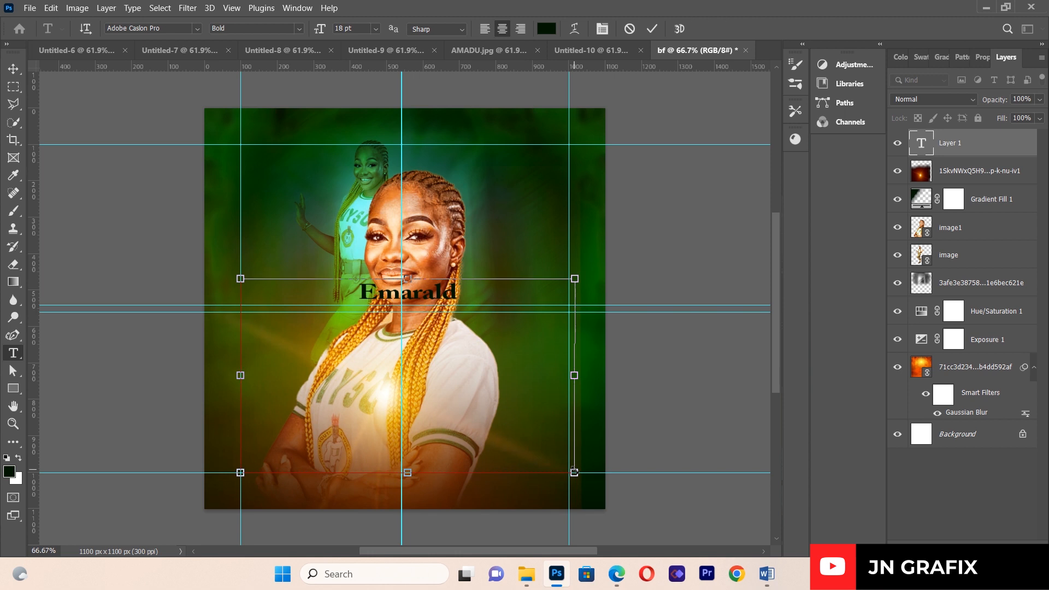
Step: Set the whole name text to the Crunchy Pasta Regular font at 48 pt
{"action": "key", "text": "ctrl+a"}
{"action": "left_click", "coordinate": [197, 29]}
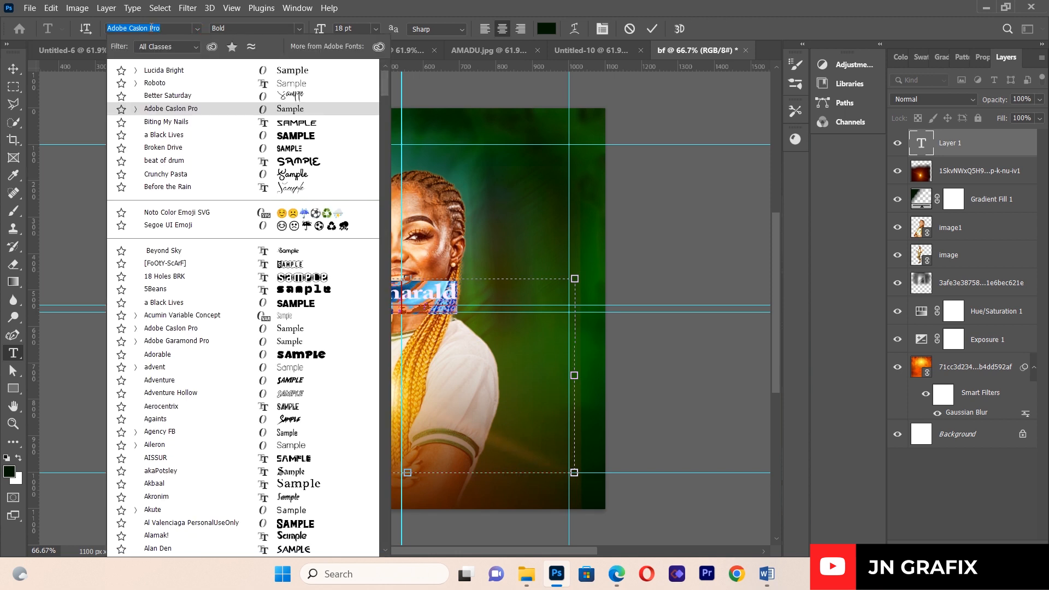
{"action": "key", "text": "BackSpace"}
{"action": "type", "text": "crun"}
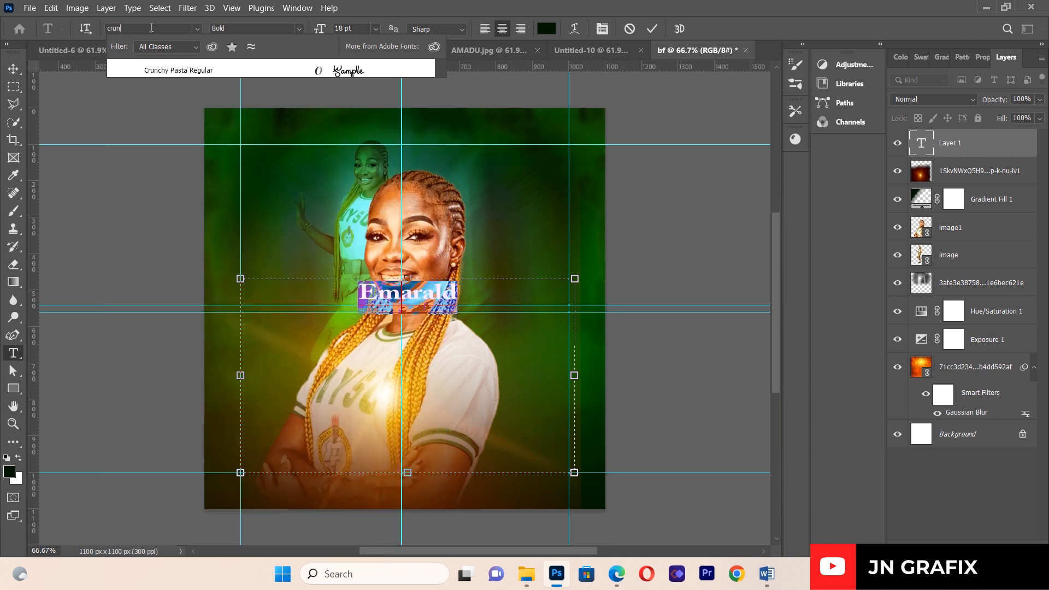
{"action": "left_click", "coordinate": [157, 68]}
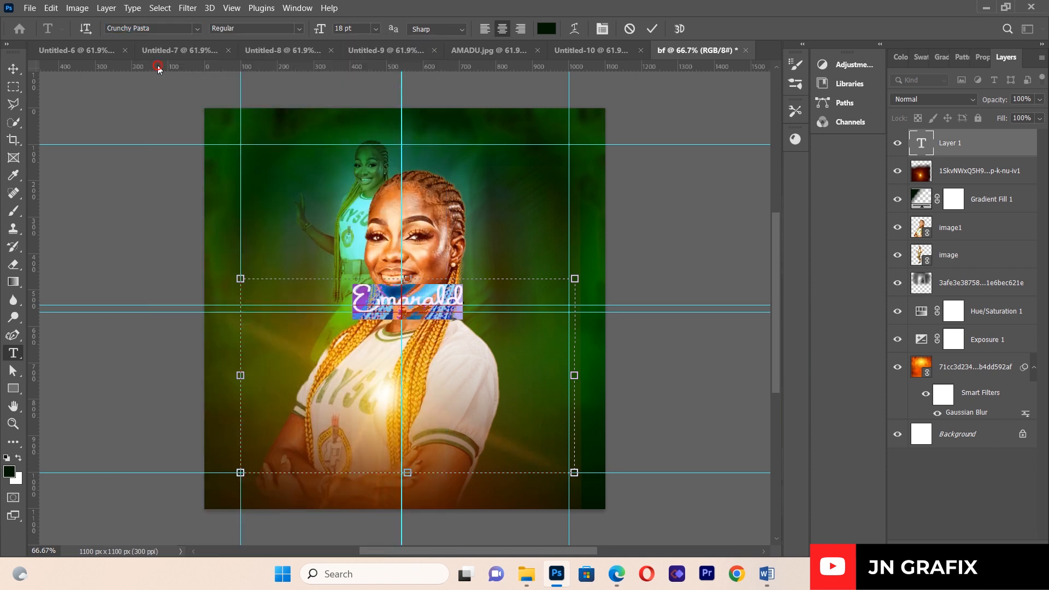
{"action": "left_click", "coordinate": [375, 28]}
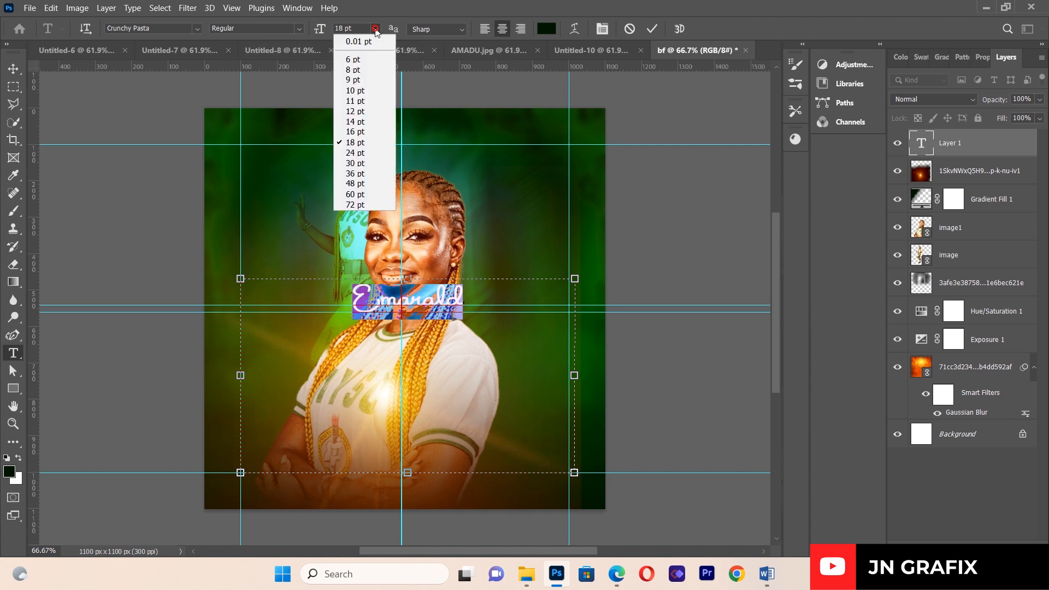
{"action": "left_click", "coordinate": [365, 184]}
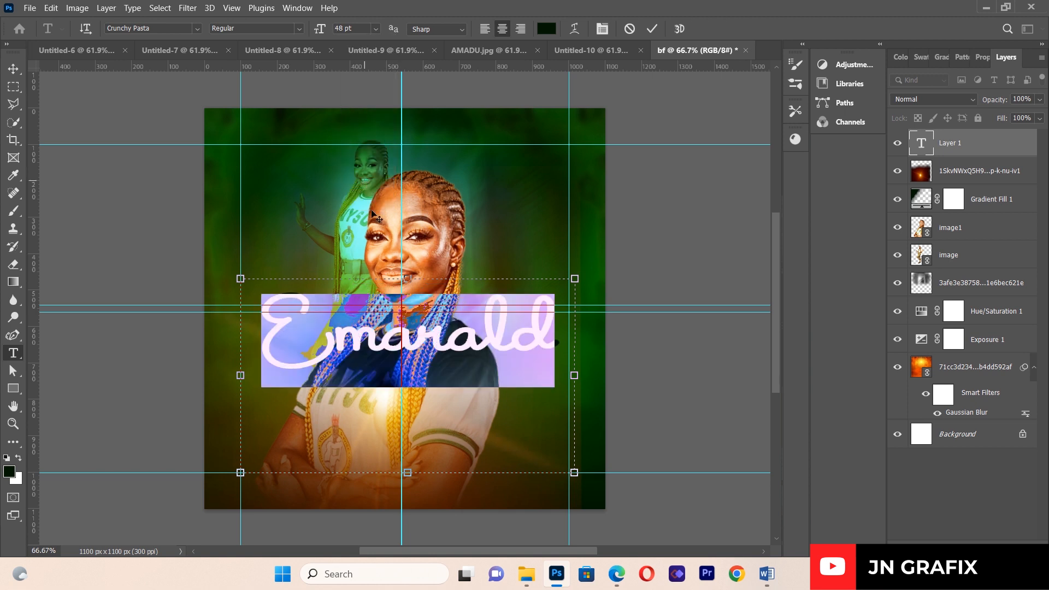
Step: Move the name text down and slightly left over the woman's chest and set its color to near-white, fdfdfd
{"action": "left_click", "coordinate": [18, 66]}
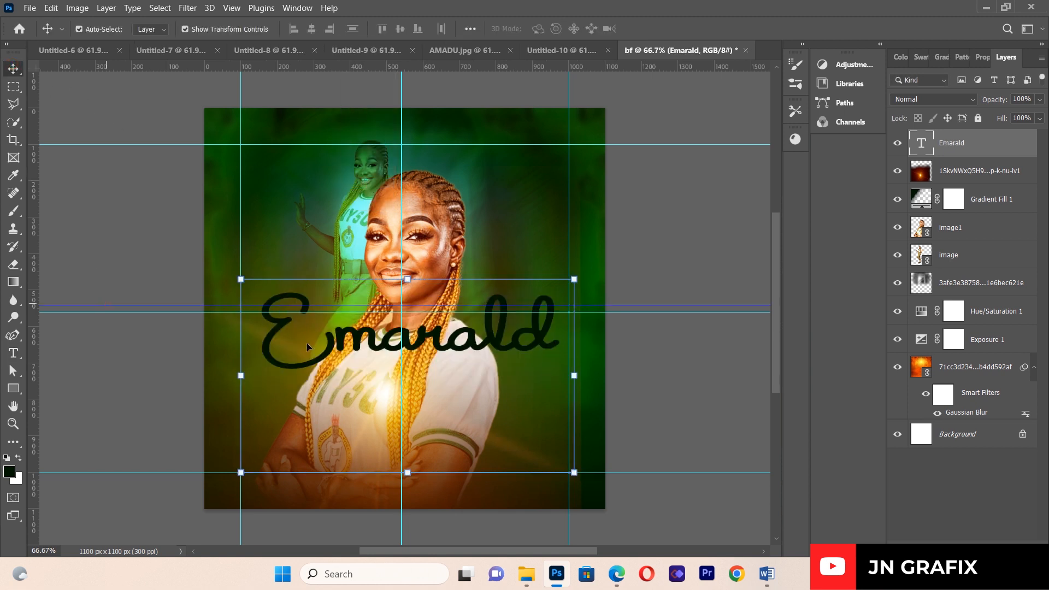
{"action": "left_click_drag", "start_coordinate": [345, 344], "coordinate": [335, 388]}
{"action": "left_click", "coordinate": [13, 353]}
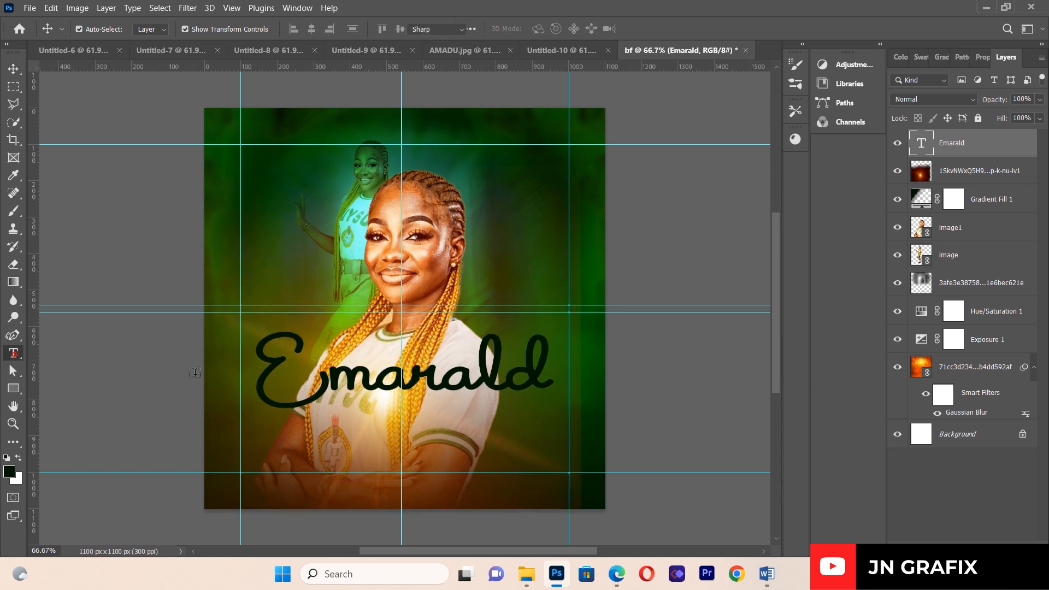
{"action": "left_click_drag", "start_coordinate": [267, 354], "coordinate": [552, 362]}
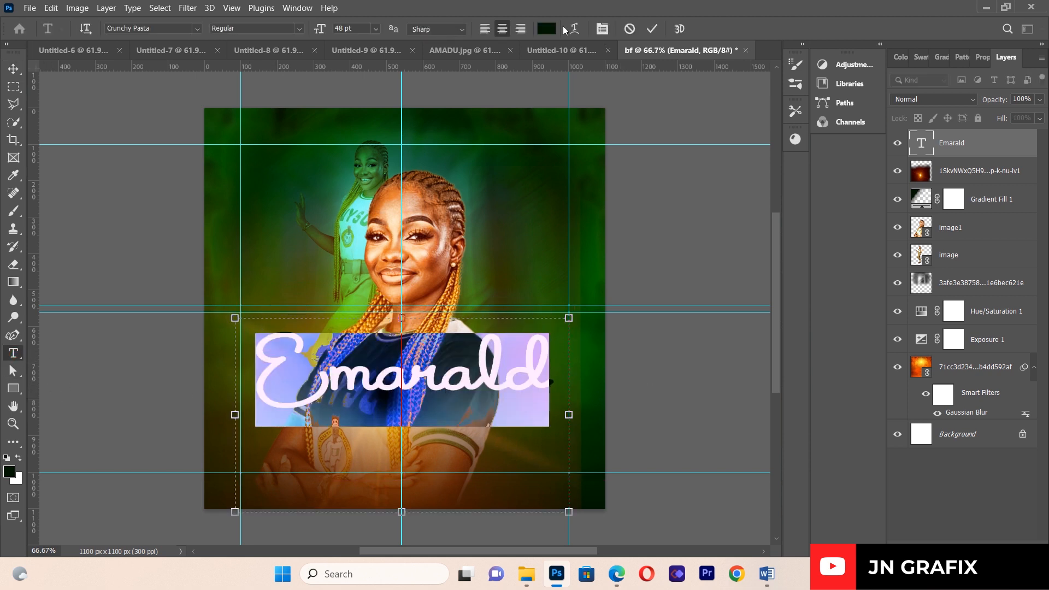
{"action": "left_click", "coordinate": [547, 28]}
{"action": "left_click_drag", "start_coordinate": [658, 293], "coordinate": [645, 288]}
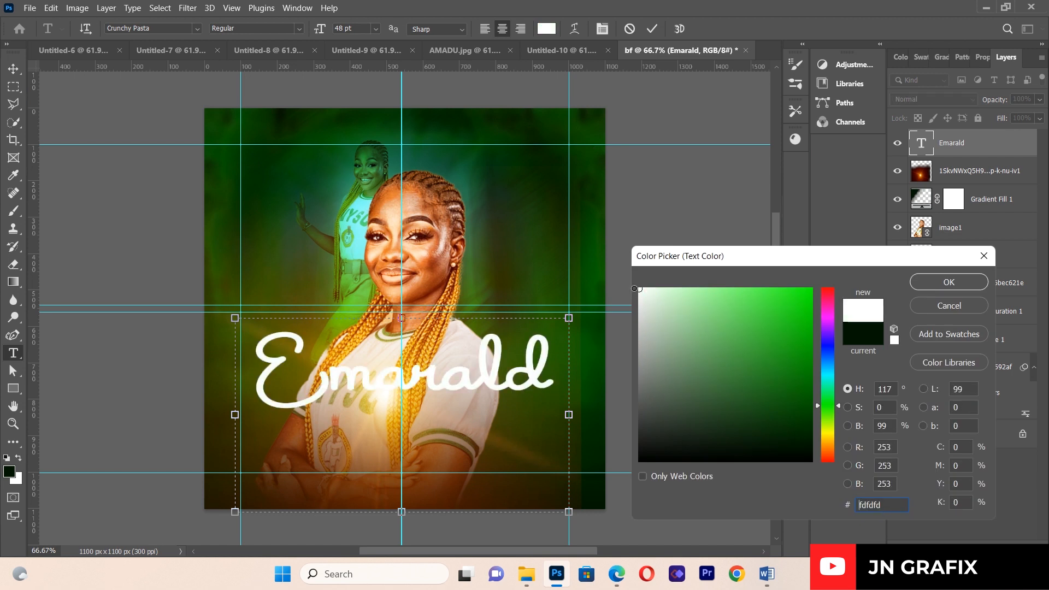
{"action": "left_click", "coordinate": [948, 282]}
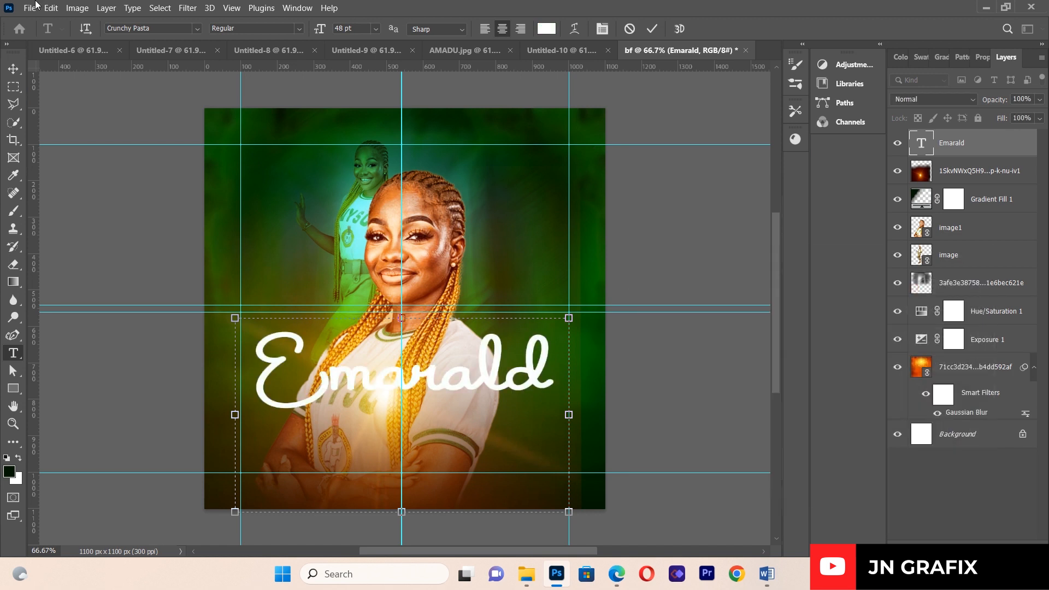
{"action": "left_click", "coordinate": [13, 68]}
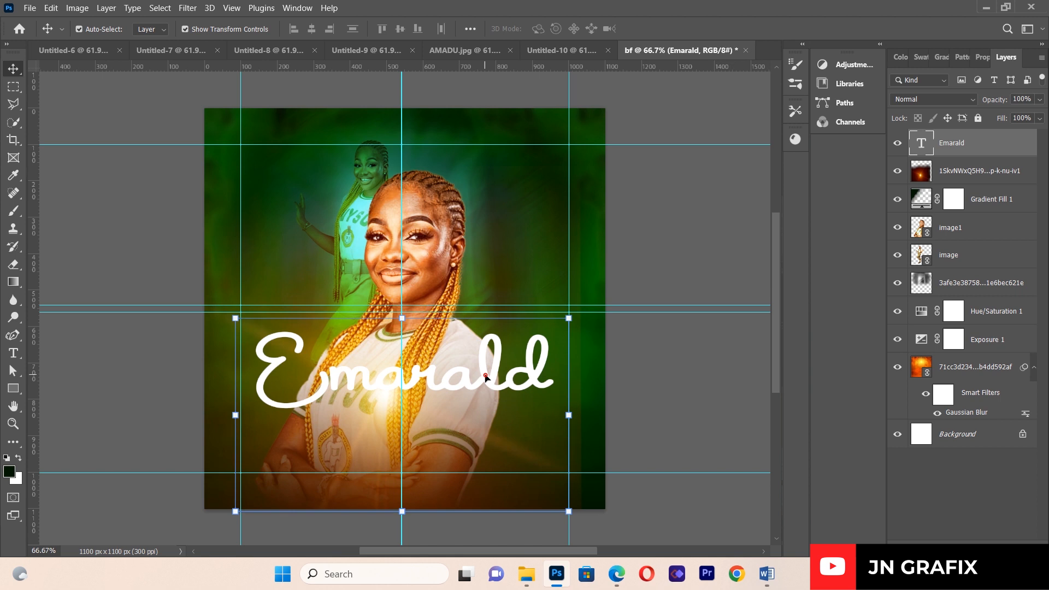
{"action": "double_click", "coordinate": [485, 375]}
{"action": "left_click", "coordinate": [13, 69]}
Step: Add a 4 px Stroke and a Drop Shadow with 9 px distance and 60% opacity to the name text
{"action": "left_click", "coordinate": [931, 547]}
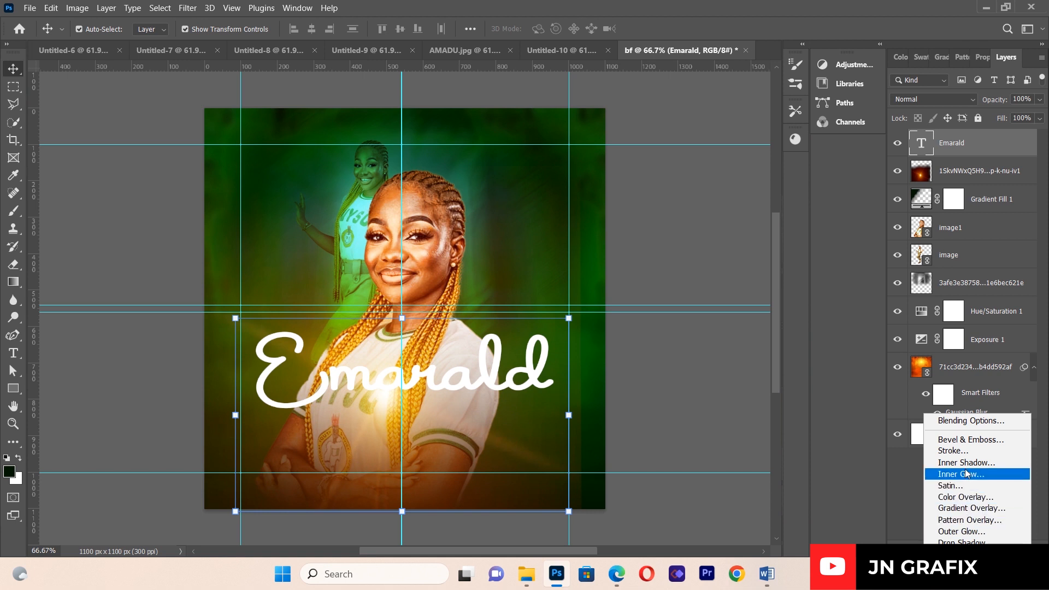
{"action": "left_click", "coordinate": [972, 451]}
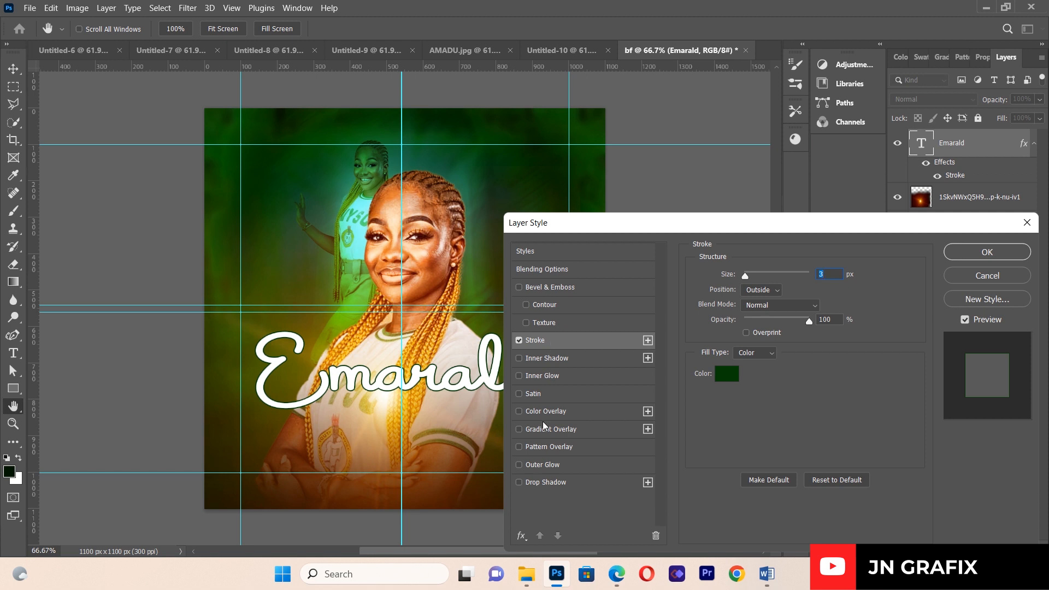
{"action": "left_click", "coordinate": [518, 482]}
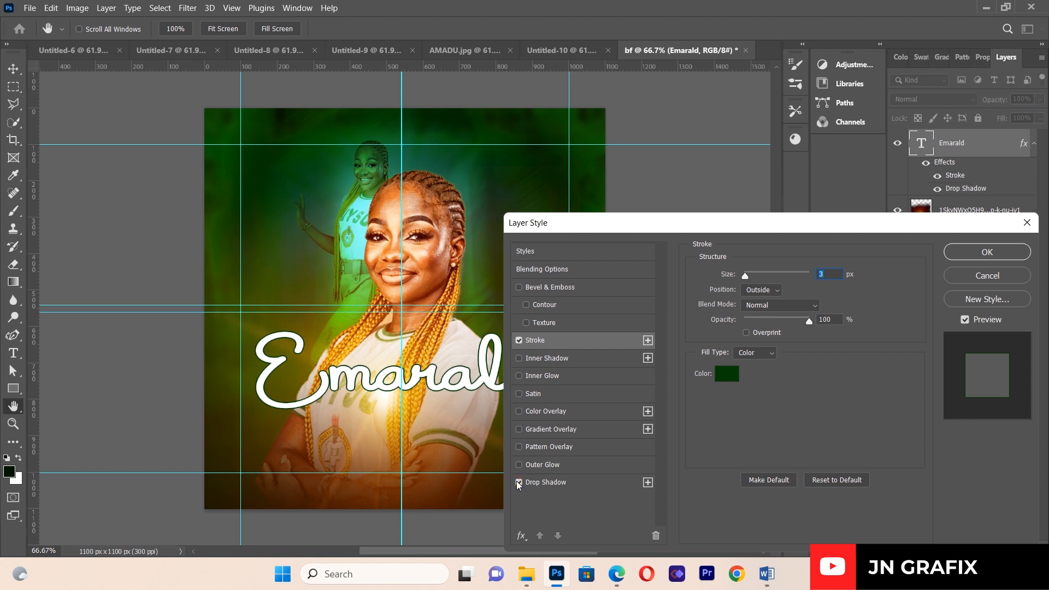
{"action": "left_click", "coordinate": [746, 276]}
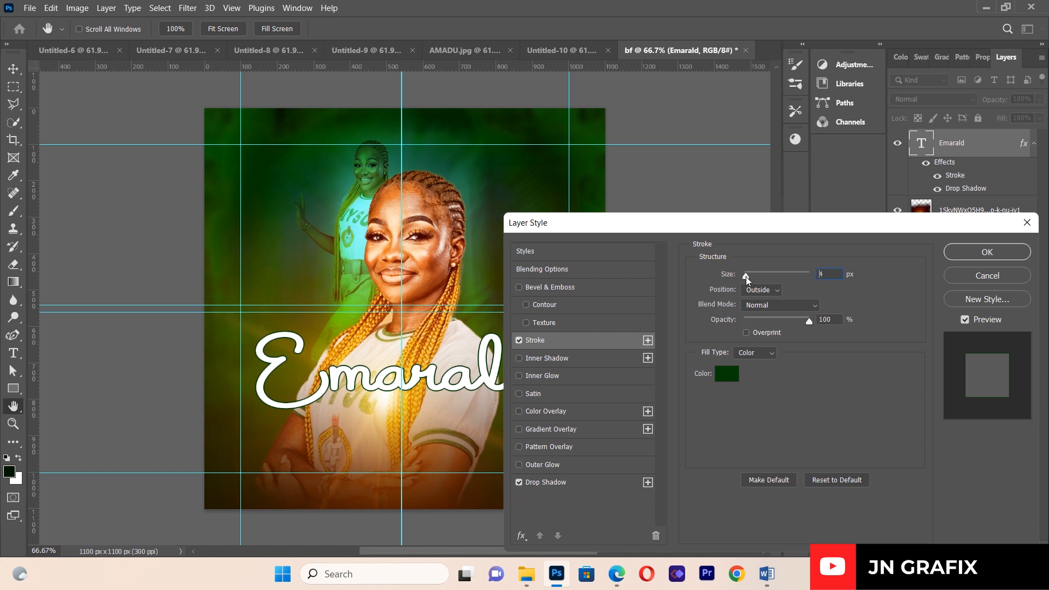
{"action": "left_click", "coordinate": [568, 482]}
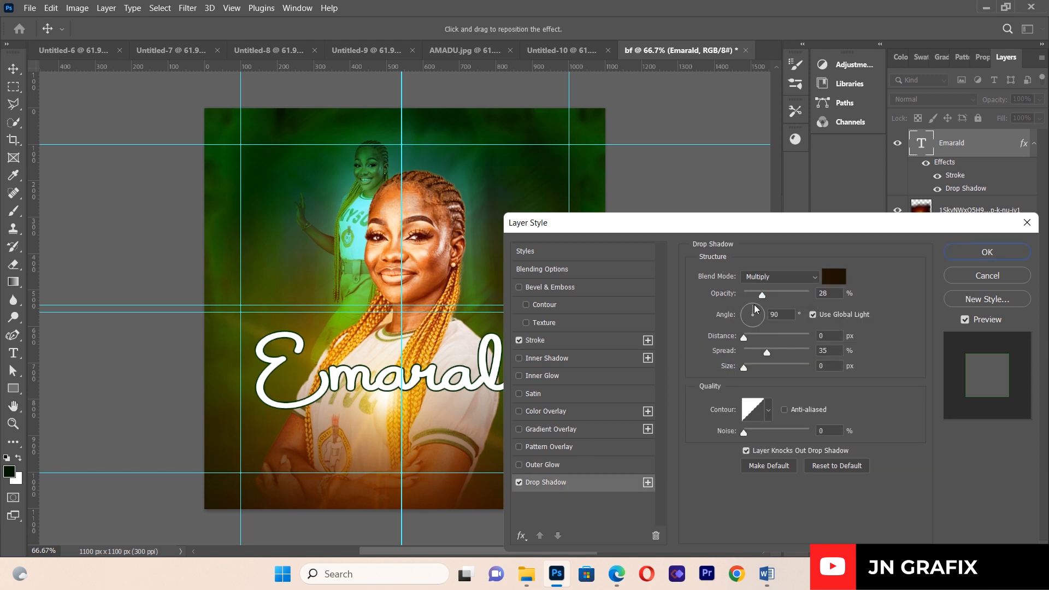
{"action": "left_click_drag", "start_coordinate": [744, 338], "coordinate": [751, 340]}
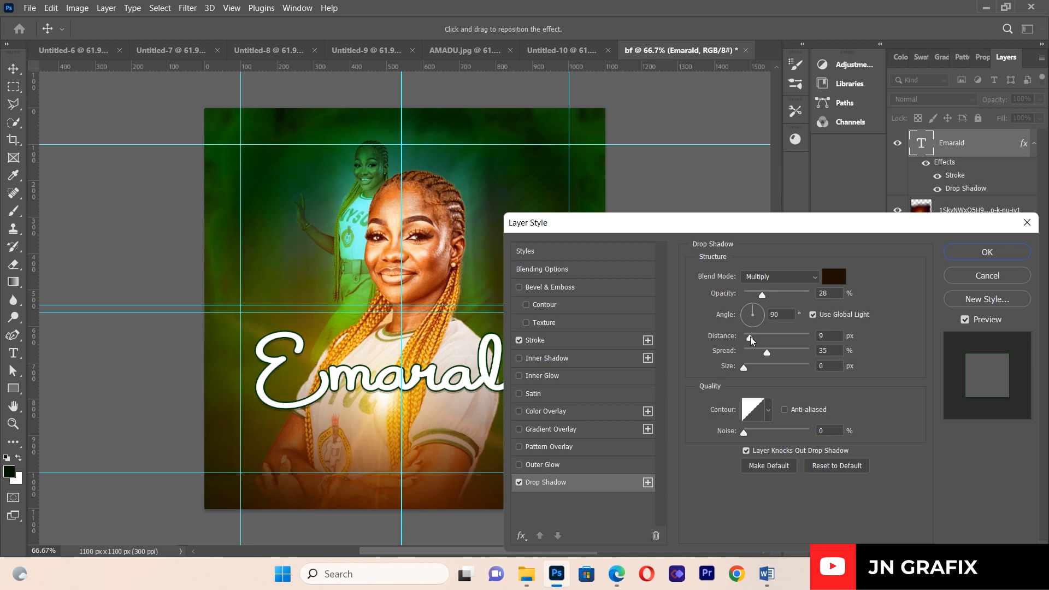
{"action": "left_click_drag", "start_coordinate": [761, 295], "coordinate": [784, 298]}
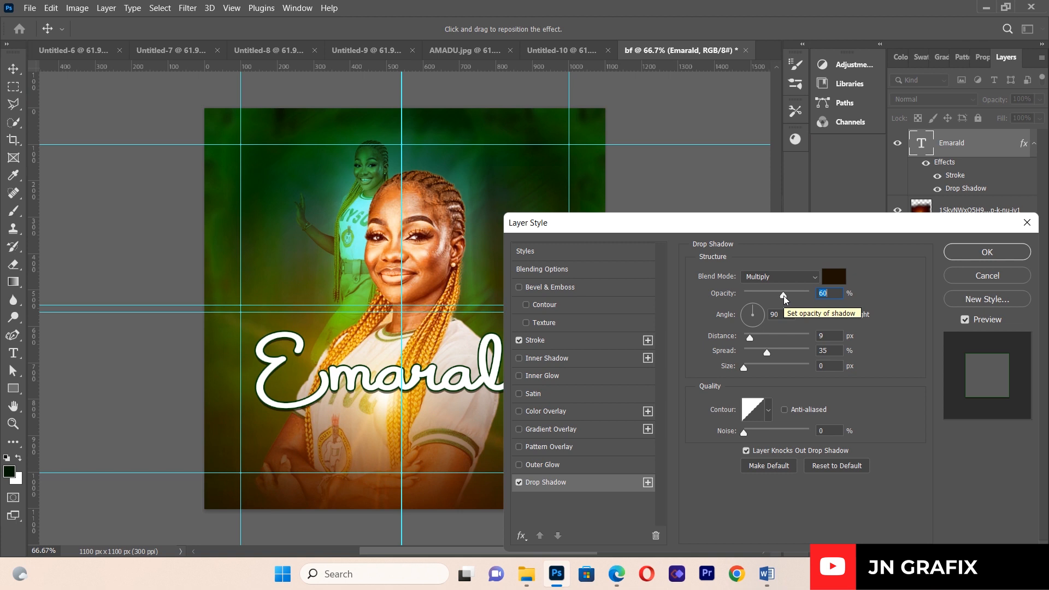
{"action": "left_click", "coordinate": [969, 252]}
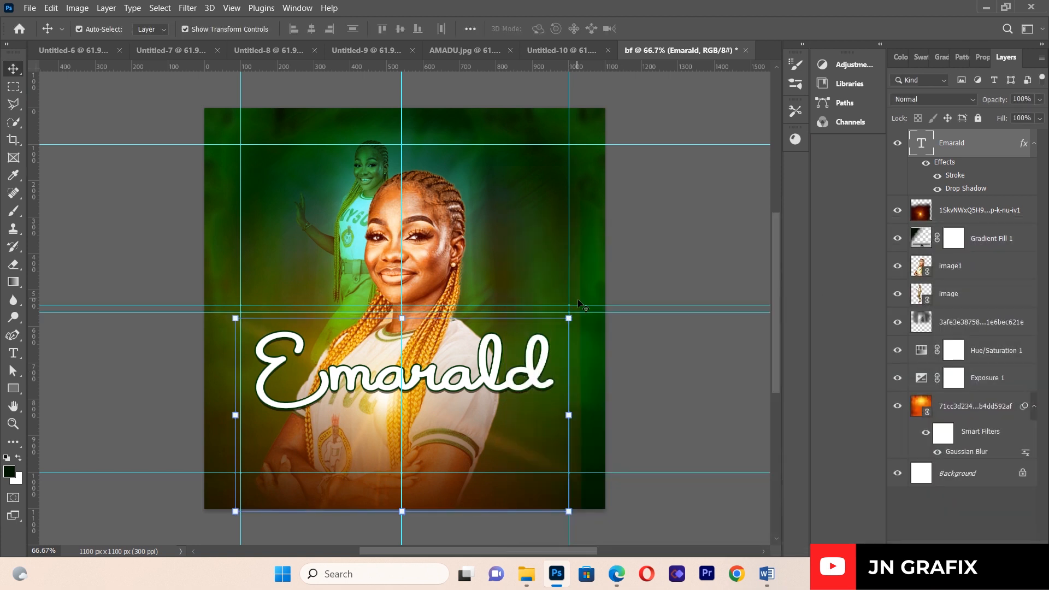
Step: Rotate the name text to -7.54° and nudge it to about X 549.5 px, Y 840.5 px
{"action": "left_click_drag", "start_coordinate": [580, 312], "coordinate": [577, 284]}
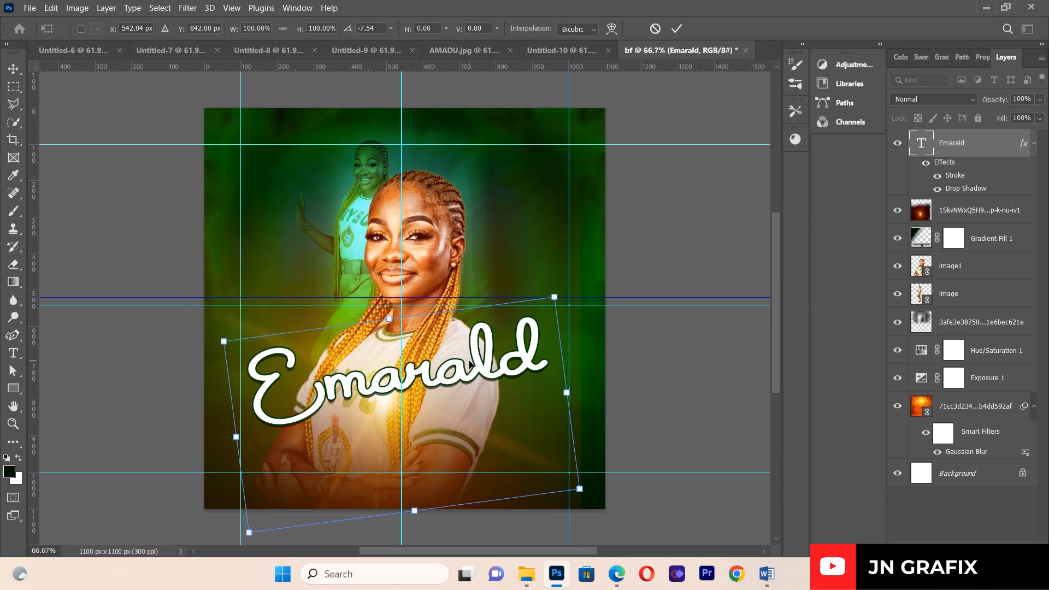
{"action": "key", "text": "Down"}
{"action": "key", "text": "Down"}
{"action": "key", "text": "Up"}
{"action": "key", "text": "Up"}
{"action": "key", "text": "Up"}
{"action": "key", "text": "Right"}
{"action": "key", "text": "Right"}
{"action": "key", "text": "Right"}
{"action": "key", "text": "Right"}
{"action": "key", "text": "Right"}
{"action": "key", "text": "Right"}
{"action": "key", "text": "Right"}
{"action": "key", "text": "Right"}
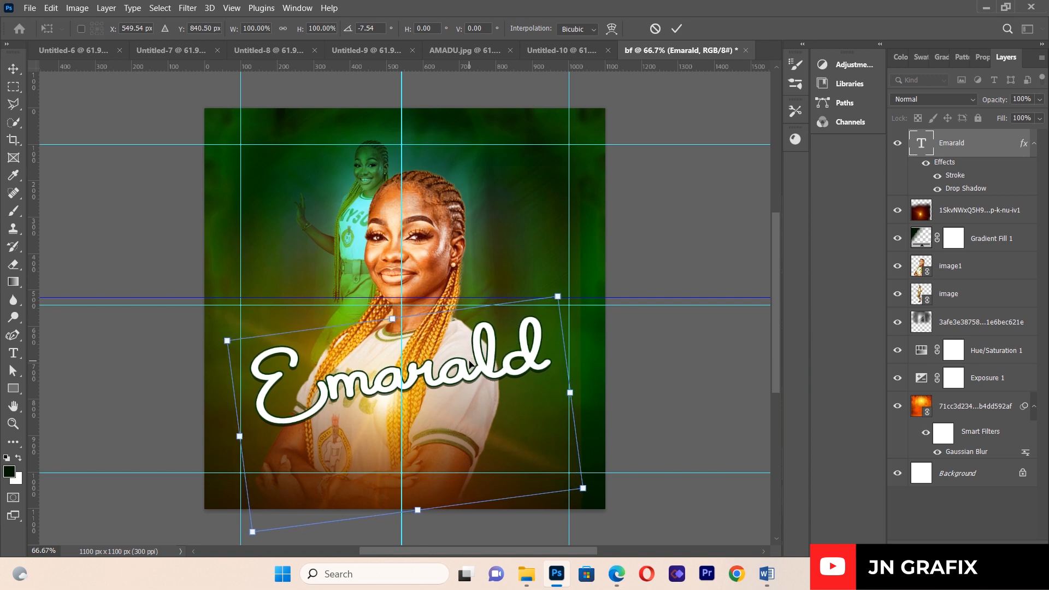
{"action": "left_click", "coordinate": [13, 69]}
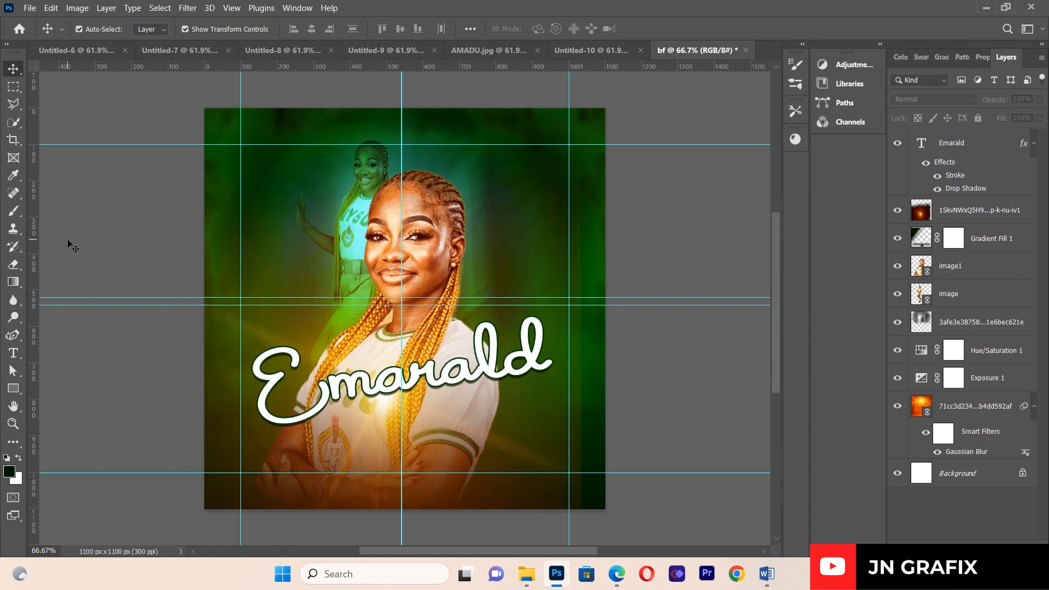
Step: Create a tall, narrow vertical text box over the woman's smaller portrait and set its size to 10 pt
{"action": "left_click", "coordinate": [13, 352]}
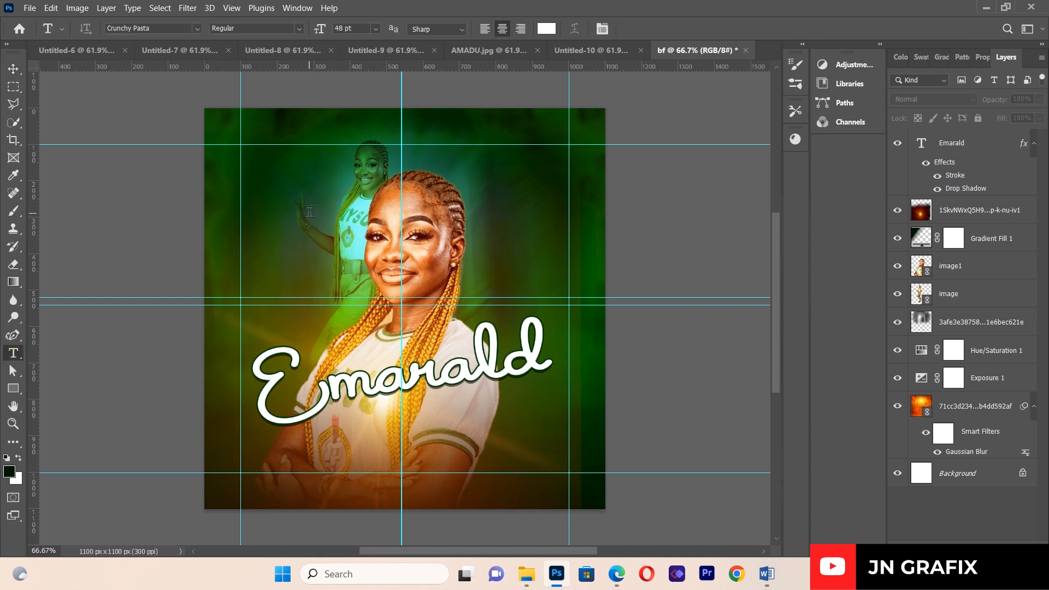
{"action": "right_click", "coordinate": [18, 353]}
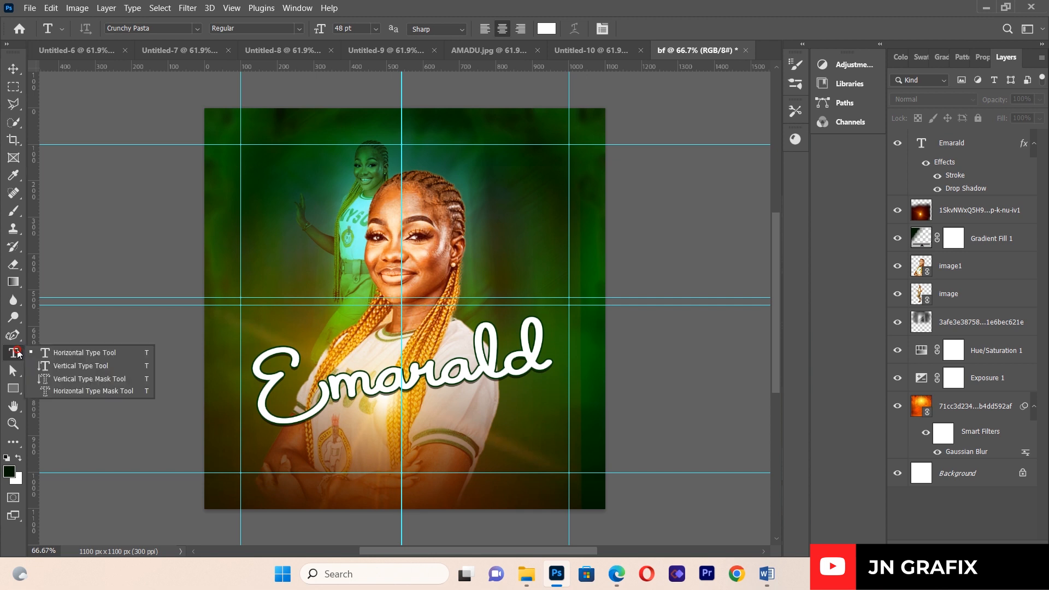
{"action": "left_click", "coordinate": [50, 366]}
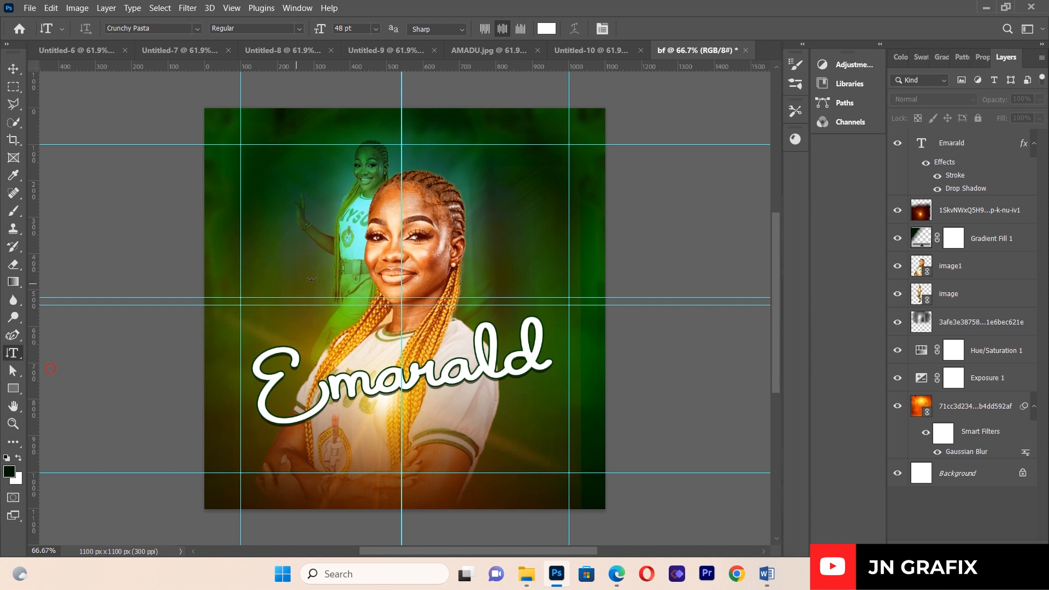
{"action": "left_click_drag", "start_coordinate": [266, 190], "coordinate": [329, 417]}
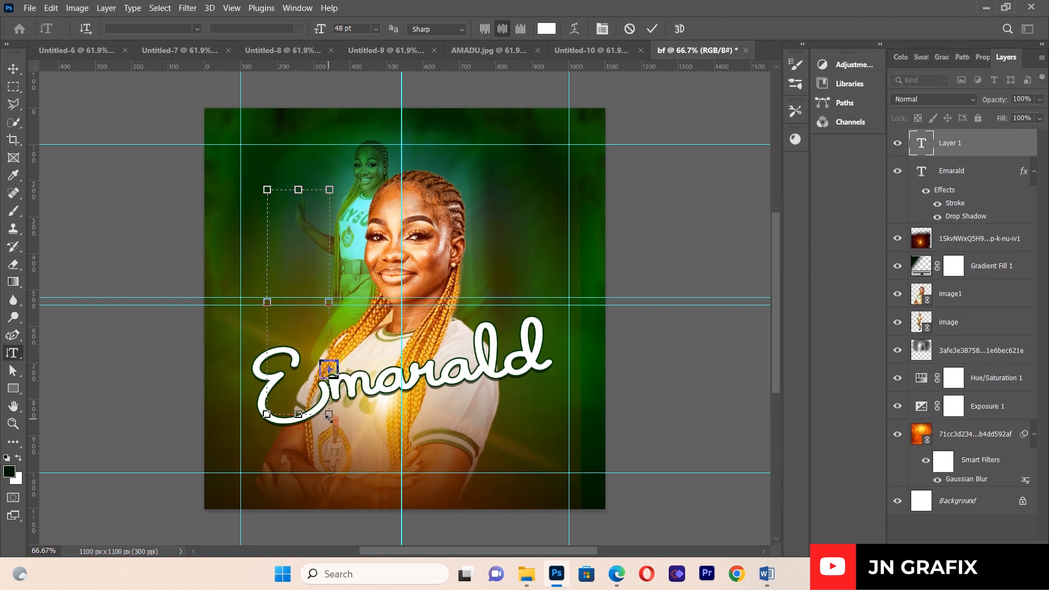
{"action": "left_click", "coordinate": [376, 29]}
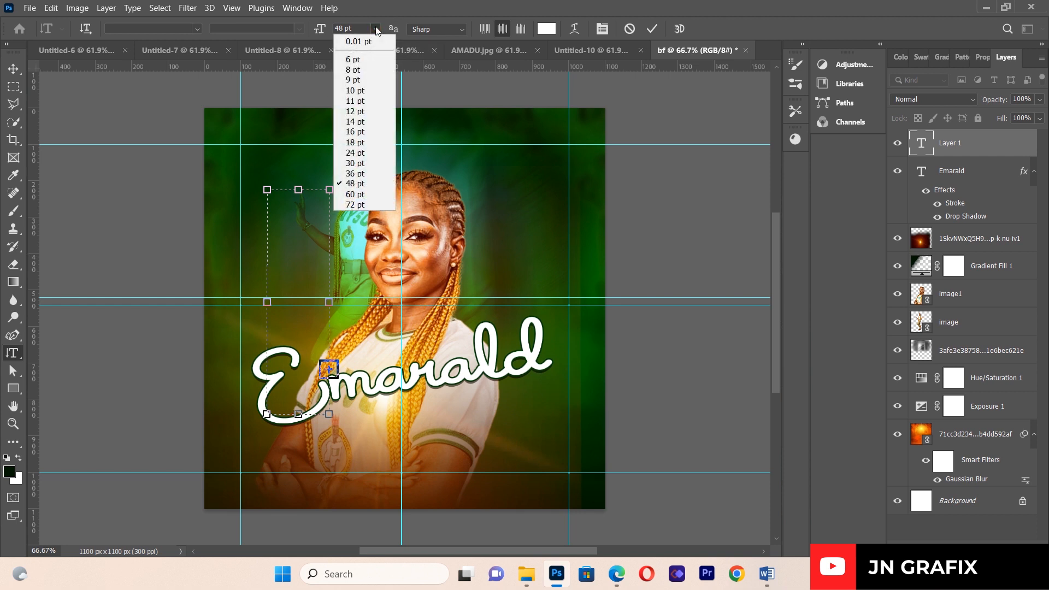
{"action": "left_click", "coordinate": [355, 90]}
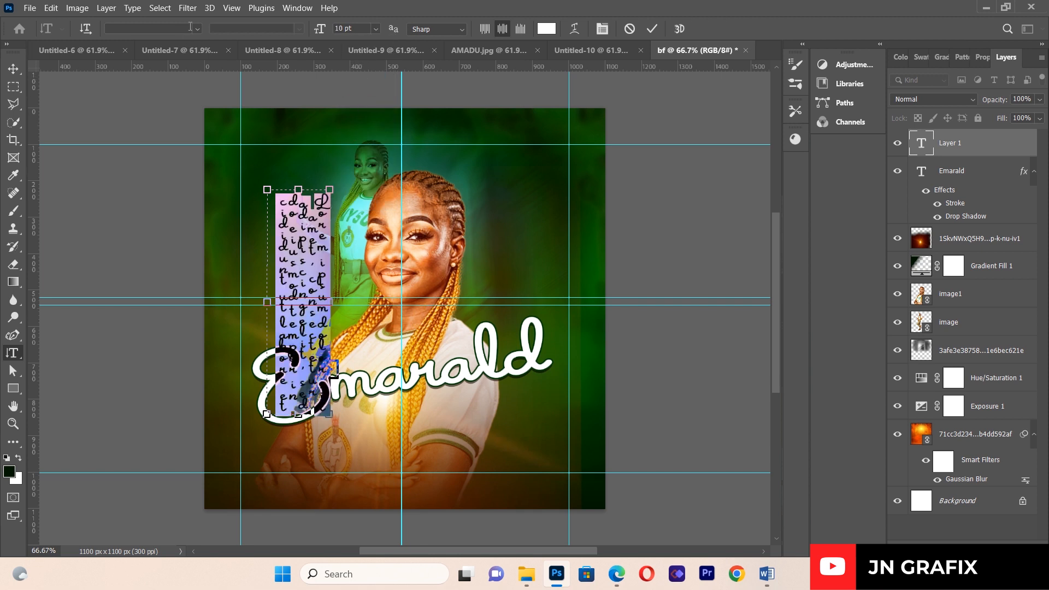
Step: Set the vertical text to Lucida Bright Regular and replace the placeholder with "HAPPY BIRTHAD"
{"action": "left_click", "coordinate": [197, 30]}
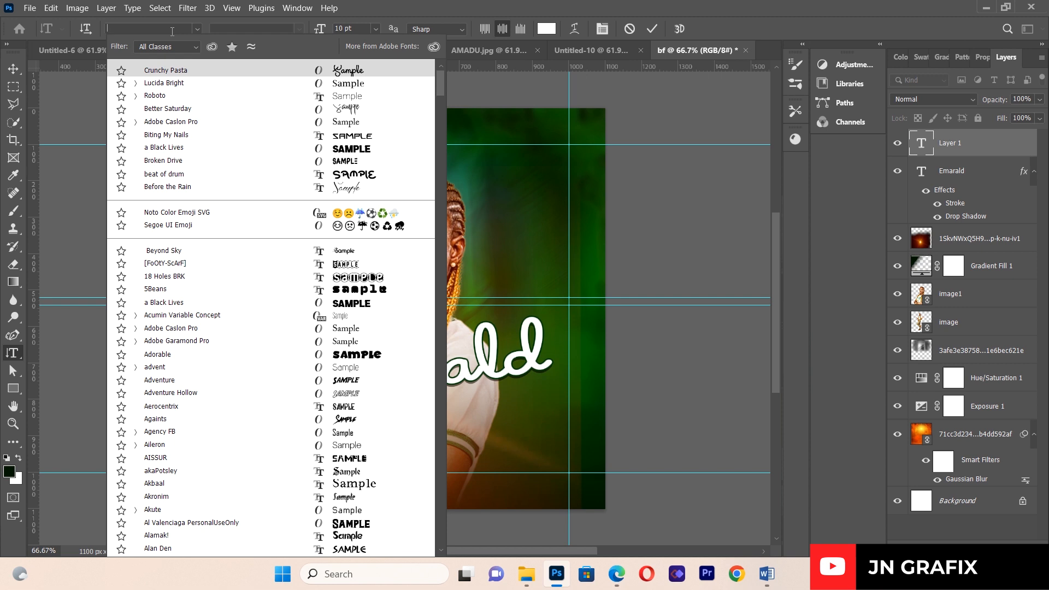
{"action": "type", "text": "lucida Bright"}
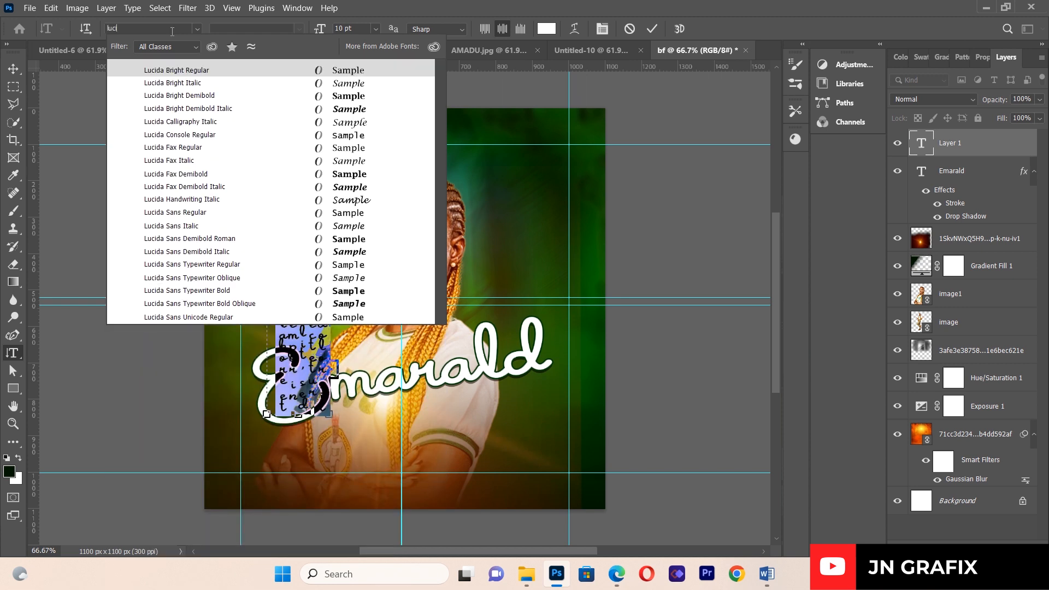
{"action": "left_click", "coordinate": [175, 71]}
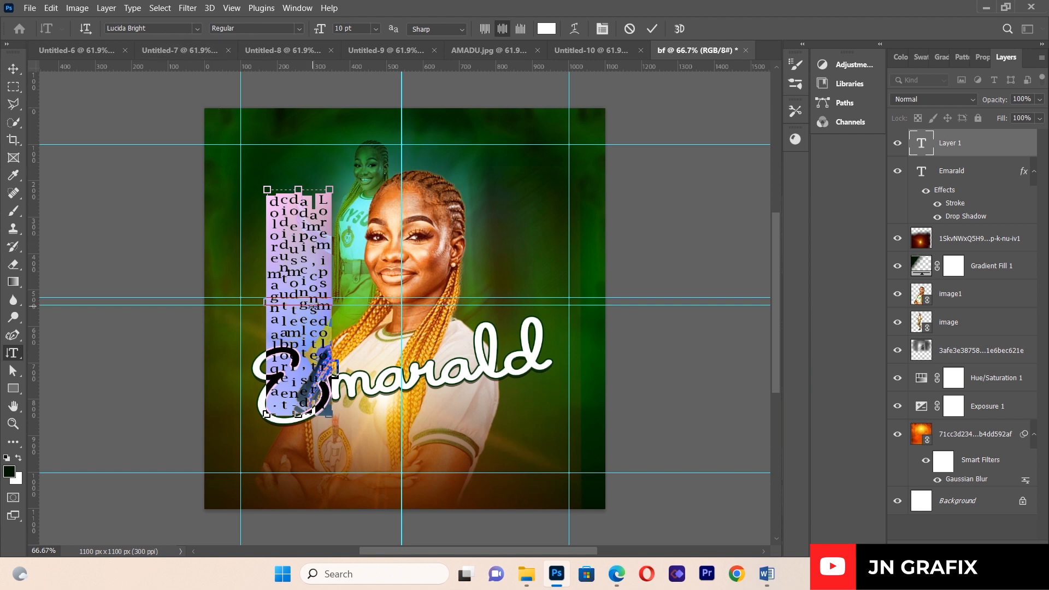
{"action": "key", "text": "BackSpace"}
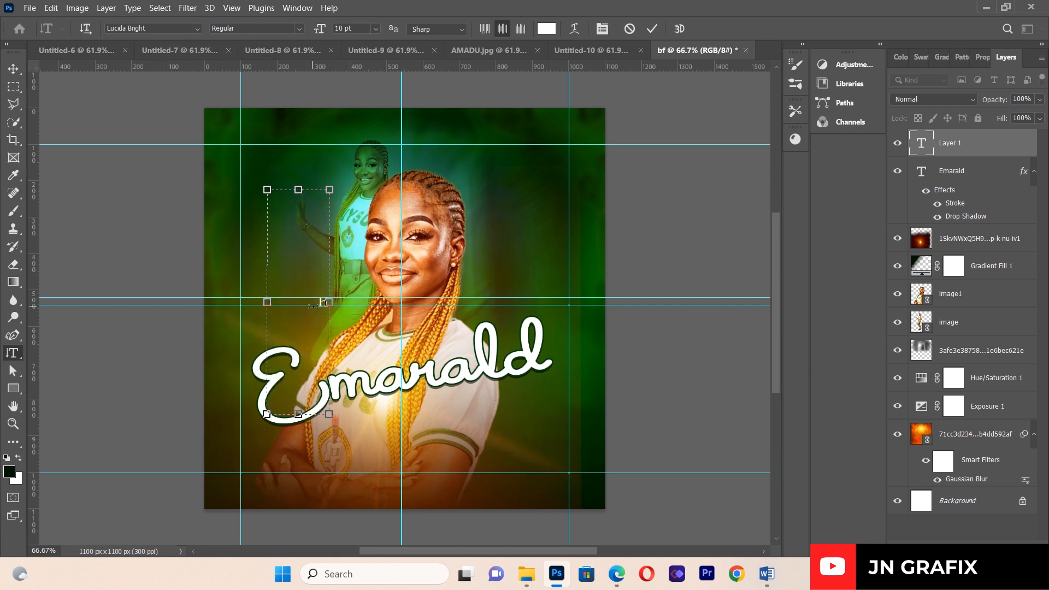
{"action": "type", "text": "HAPPY BIRTHAD"}
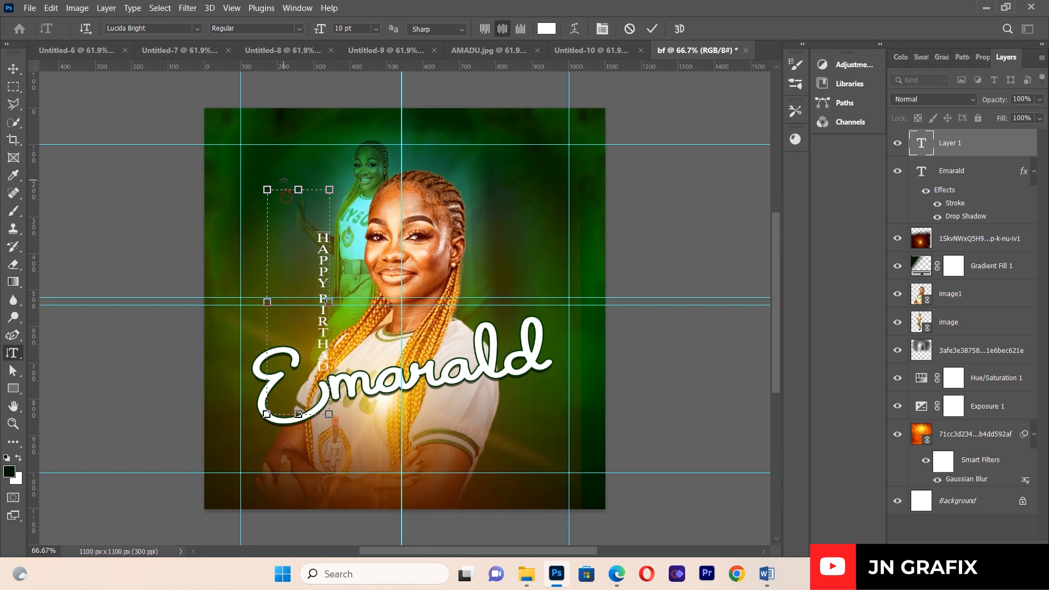
Step: Set the vertical greeting's tracking to -50 and widen the gap between its two words
{"action": "left_click_drag", "start_coordinate": [323, 234], "coordinate": [328, 376]}
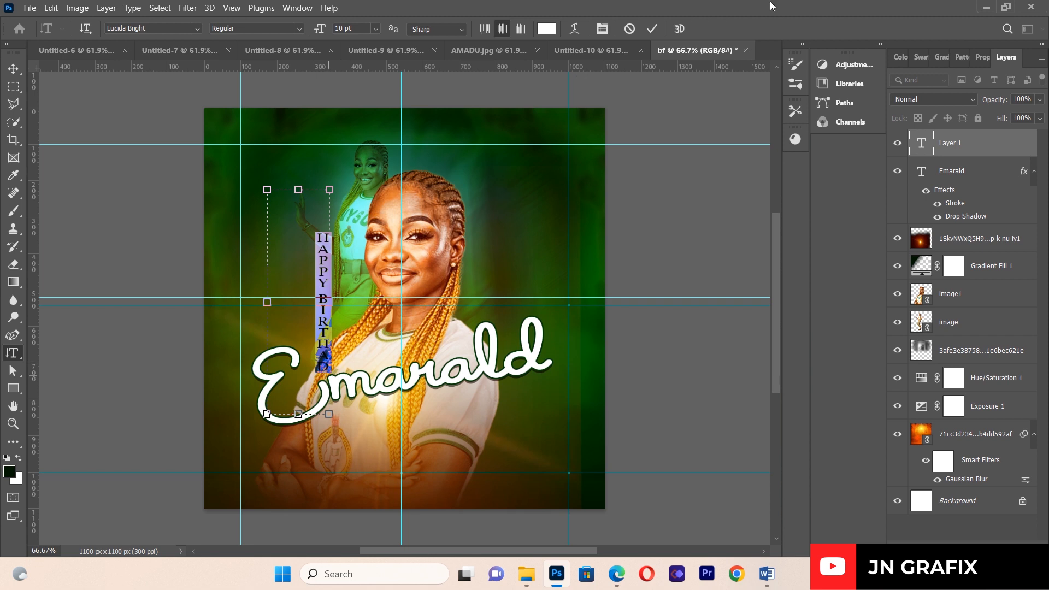
{"action": "left_click", "coordinate": [604, 28]}
{"action": "left_click", "coordinate": [563, 166]}
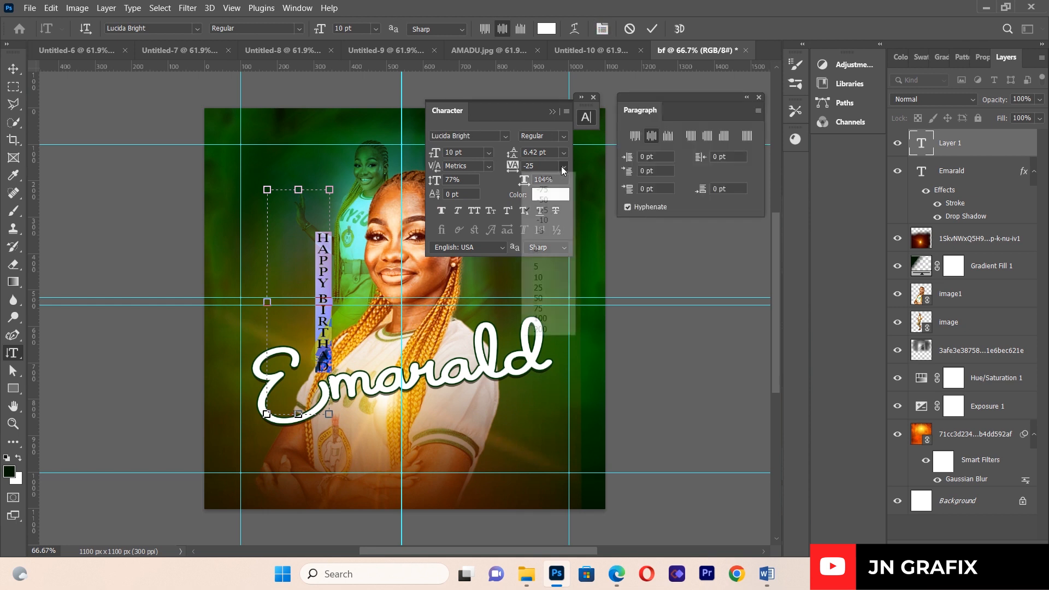
{"action": "left_click", "coordinate": [542, 199]}
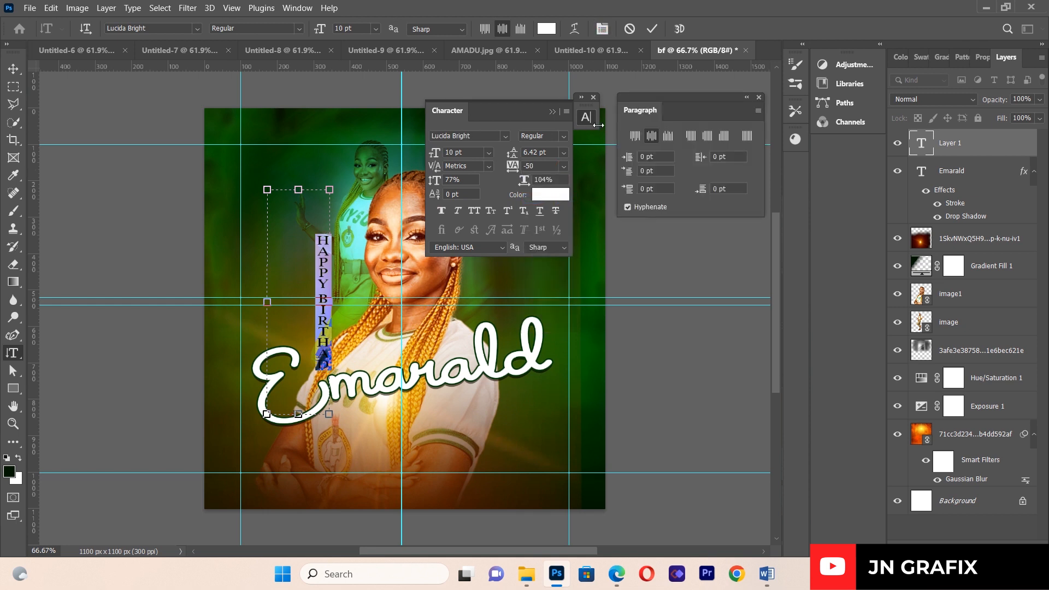
{"action": "left_click", "coordinate": [594, 97]}
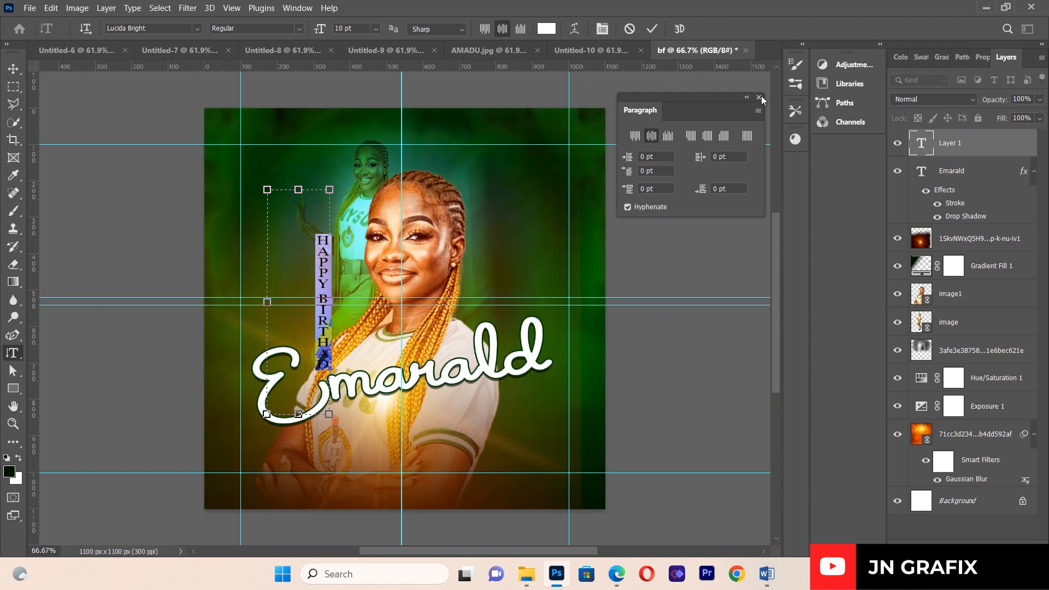
{"action": "left_click", "coordinate": [759, 98]}
{"action": "left_click", "coordinate": [326, 292]}
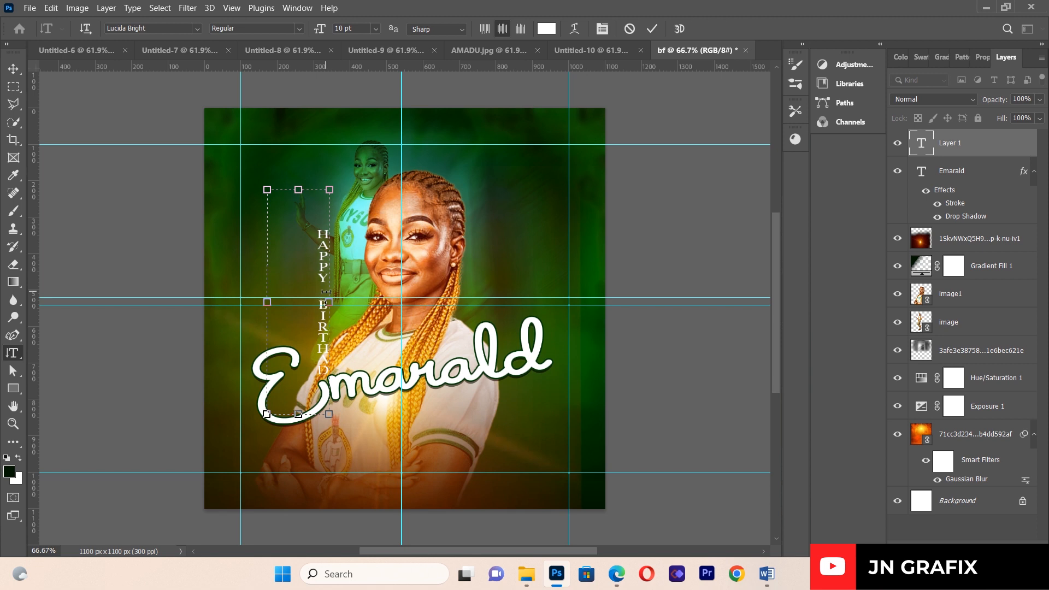
Step: Move the vertical greeting about 37 px left and 137 px up, clear of the large name
{"action": "left_click", "coordinate": [13, 68]}
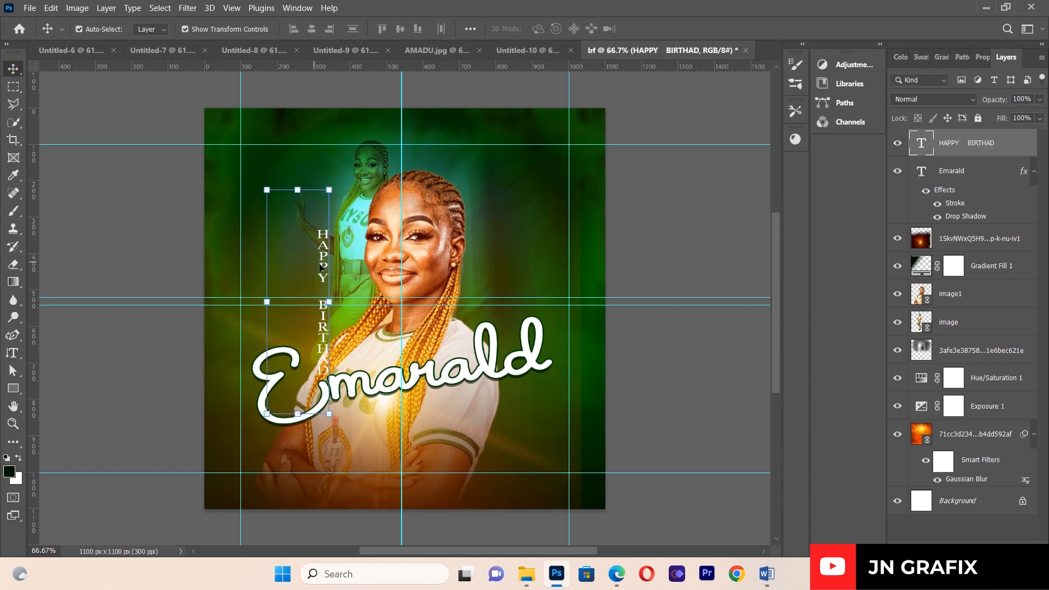
{"action": "left_click_drag", "start_coordinate": [315, 257], "coordinate": [309, 218]}
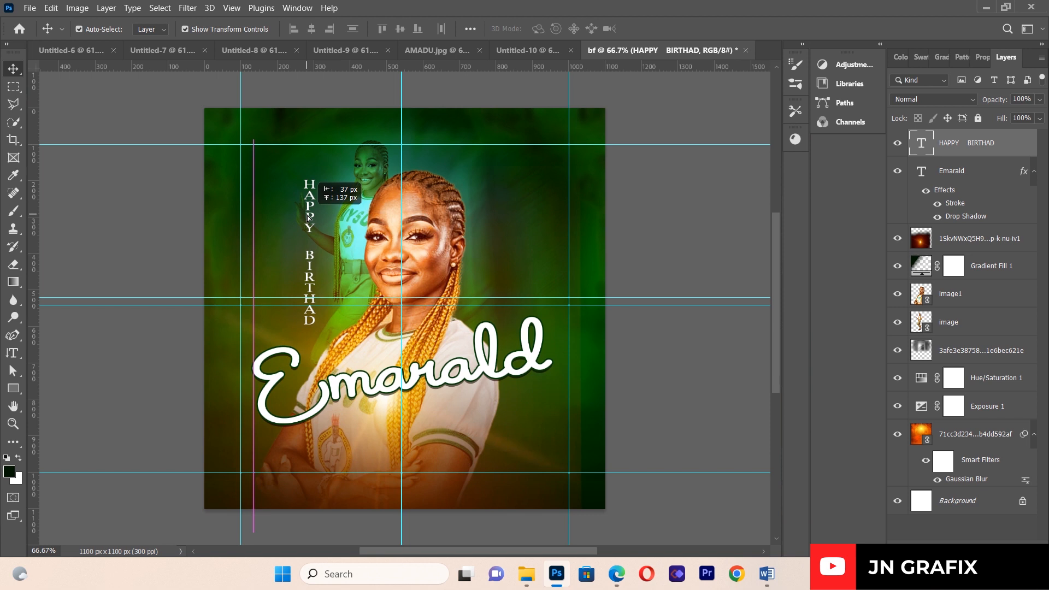
{"action": "left_click_drag", "start_coordinate": [309, 217], "coordinate": [309, 218]}
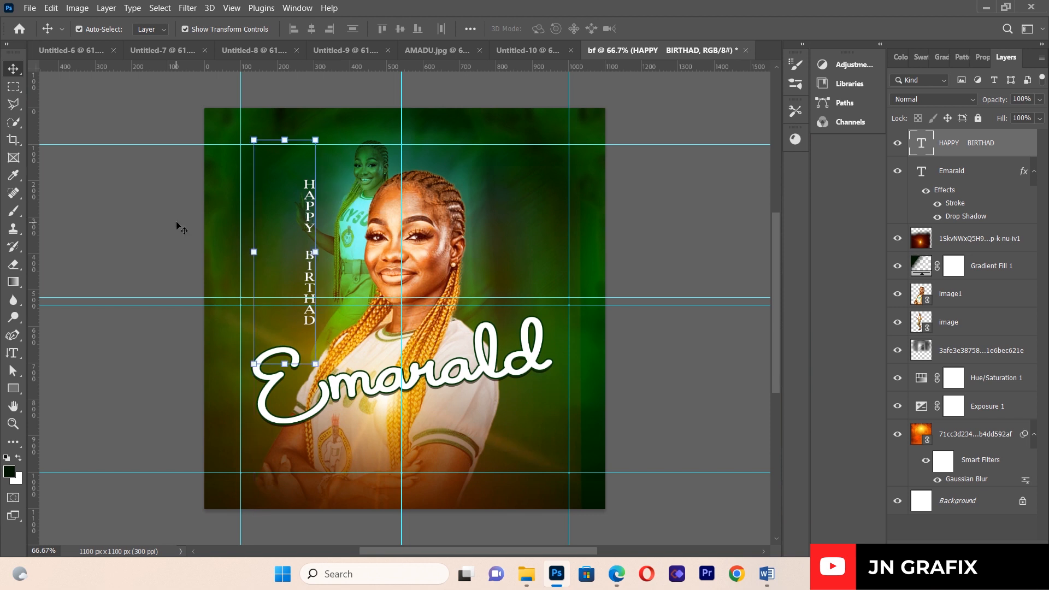
{"action": "left_click", "coordinate": [182, 229]}
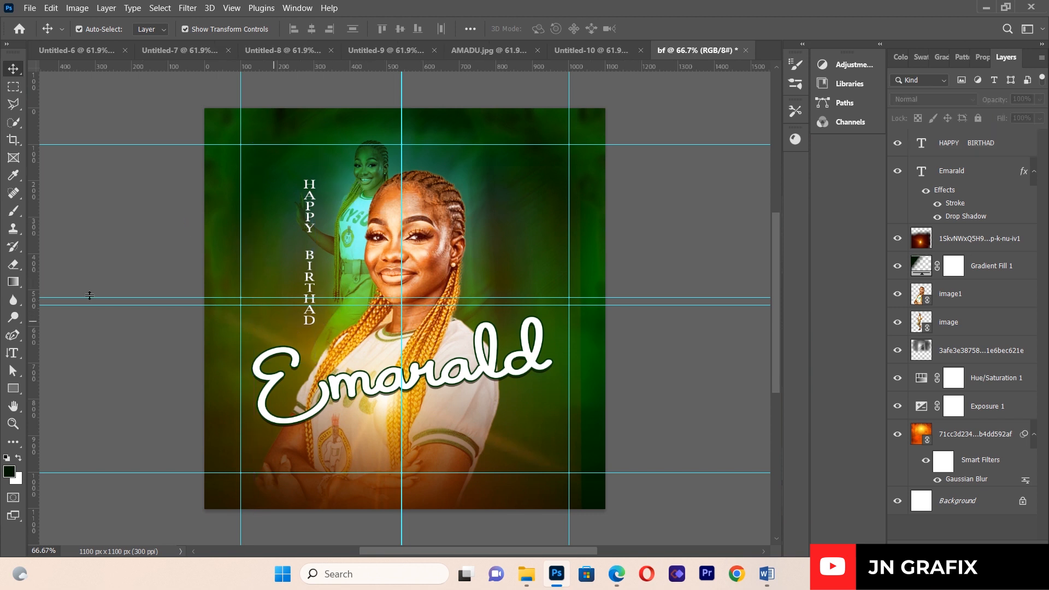
Step: Correct the second word of the vertical greeting so the text reads "HAPPY BIRTHDAY"
{"action": "left_click", "coordinate": [12, 353]}
{"action": "left_click", "coordinate": [299, 273]}
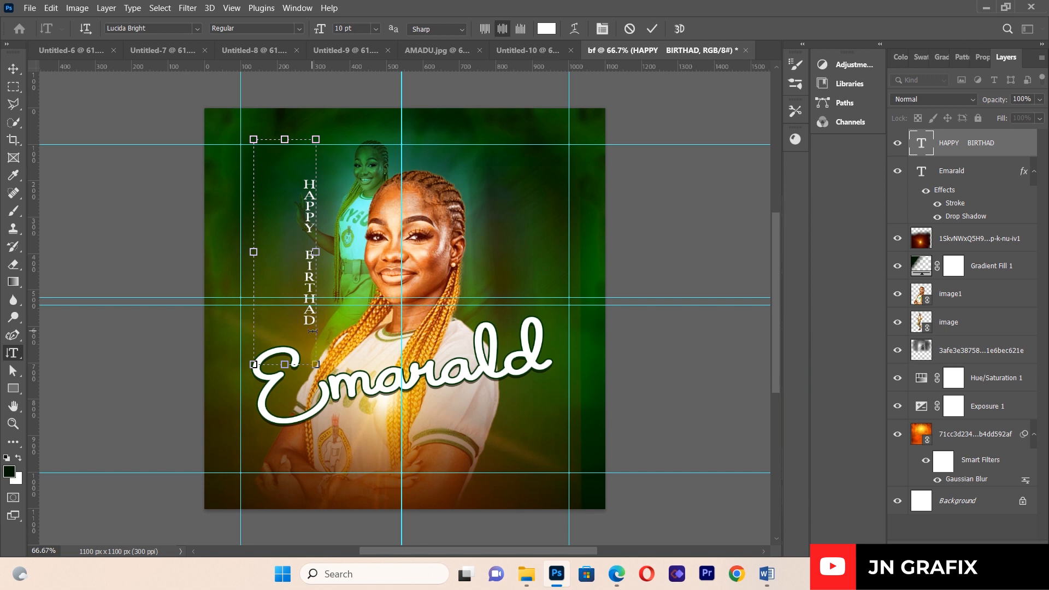
{"action": "key", "text": "BackSpace"}
{"action": "key", "text": "BackSpace"}
{"action": "type", "text": "DAY"}
{"action": "left_click", "coordinate": [13, 69]}
{"action": "left_click", "coordinate": [143, 300]}
Step: Shift the vertical greeting slightly down and scale it to about 91.46% width and 92.54% height
{"action": "left_click_drag", "start_coordinate": [309, 268], "coordinate": [309, 284]}
{"action": "key", "text": "ctrl+t"}
{"action": "left_click_drag", "start_coordinate": [315, 379], "coordinate": [311, 362]}
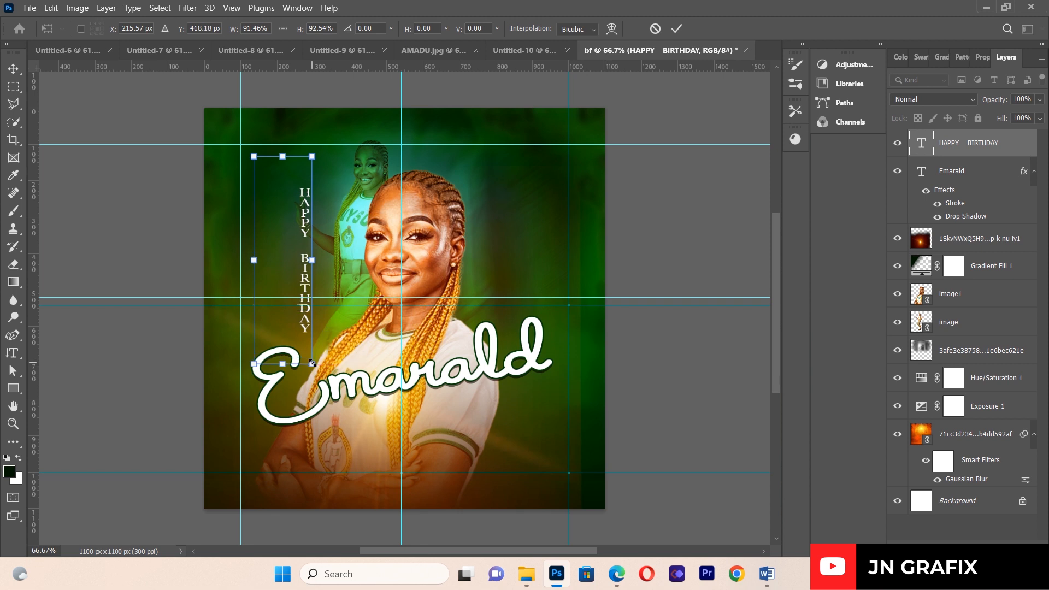
{"action": "key", "text": "Return"}
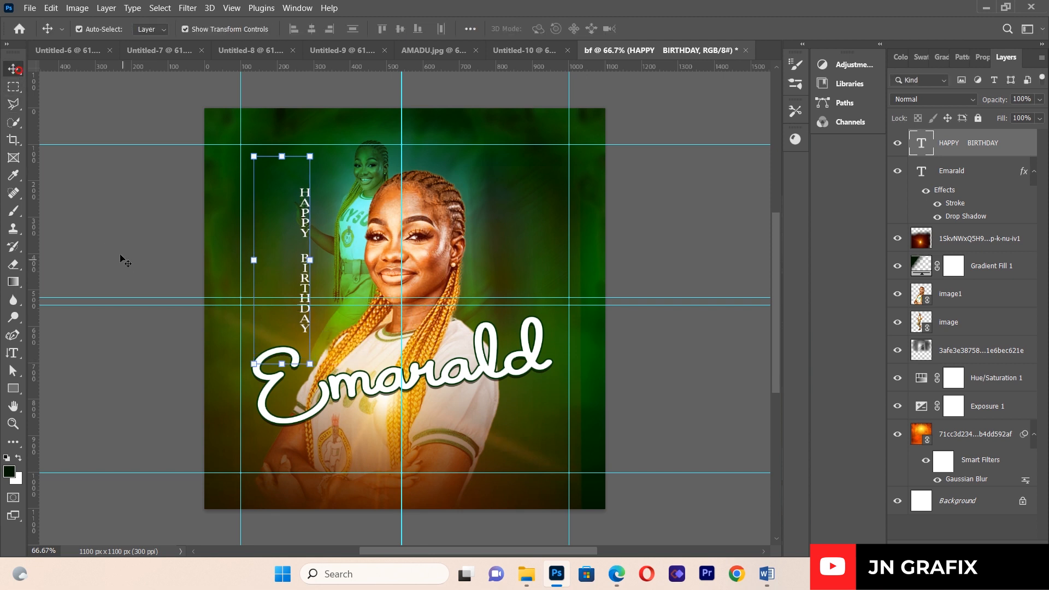
{"action": "left_click", "coordinate": [119, 254]}
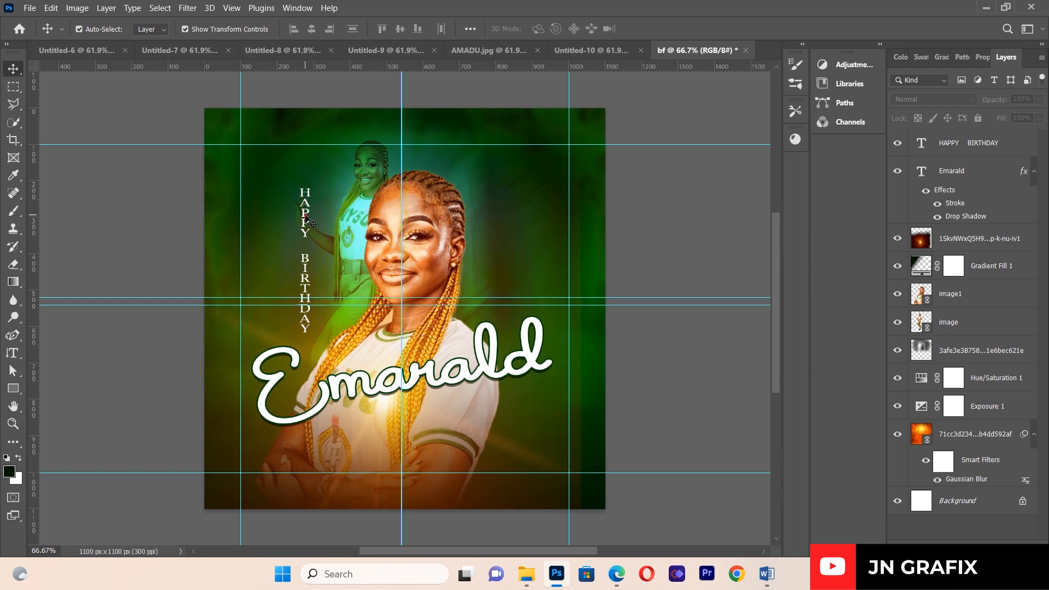
Step: Create a wide horizontal paragraph text box below the celebrant's name, across the flyer's lower edge
{"action": "left_click", "coordinate": [306, 218]}
{"action": "left_click", "coordinate": [144, 223]}
{"action": "left_click", "coordinate": [12, 353]}
{"action": "left_click", "coordinate": [62, 356]}
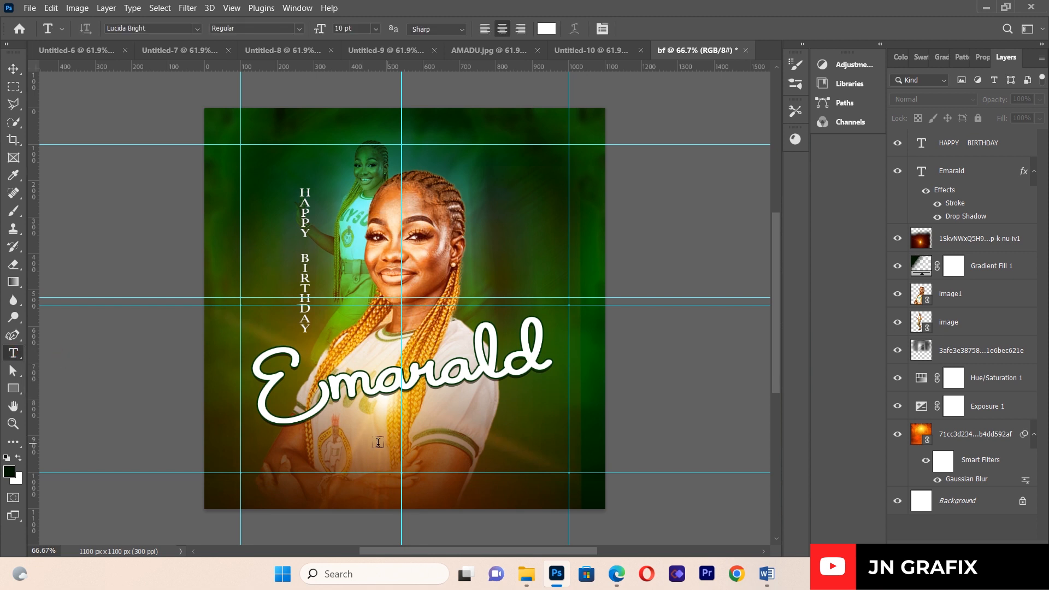
{"action": "left_click", "coordinate": [277, 422]}
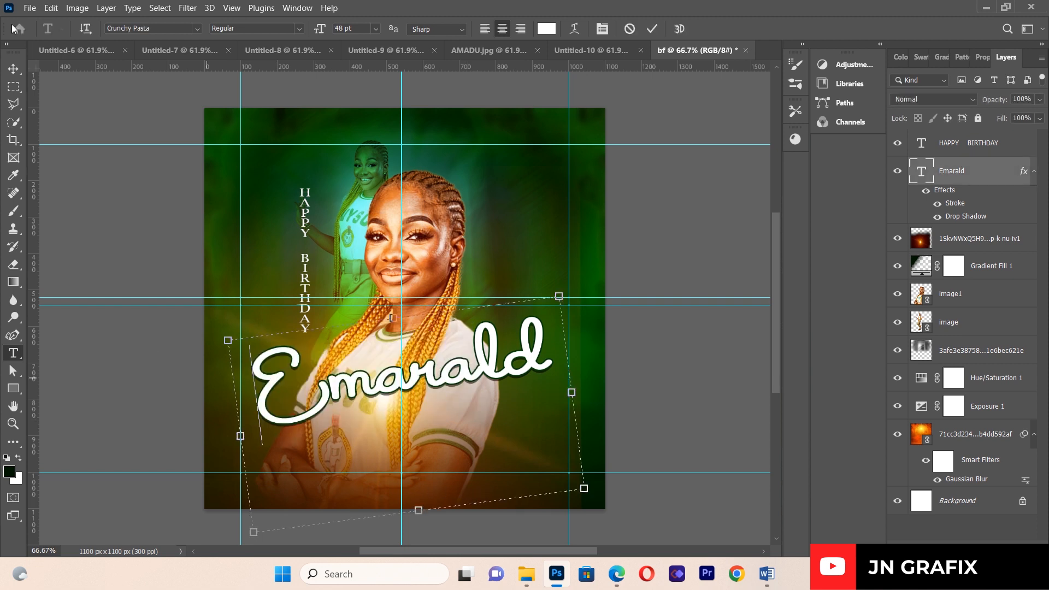
{"action": "key", "text": "ctrl+Return"}
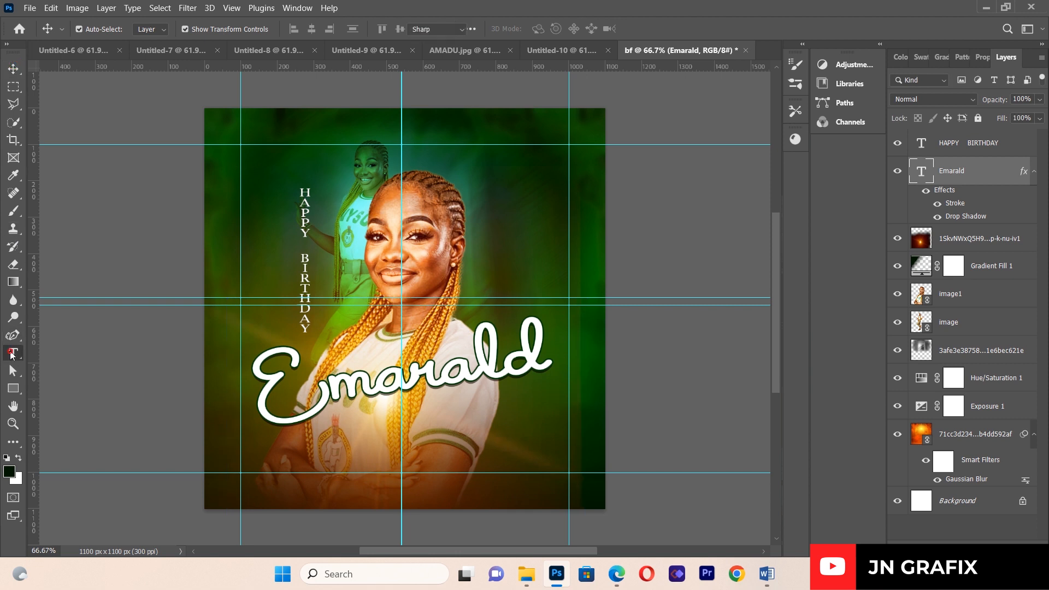
{"action": "left_click", "coordinate": [11, 353]}
{"action": "left_click_drag", "start_coordinate": [228, 431], "coordinate": [584, 498]}
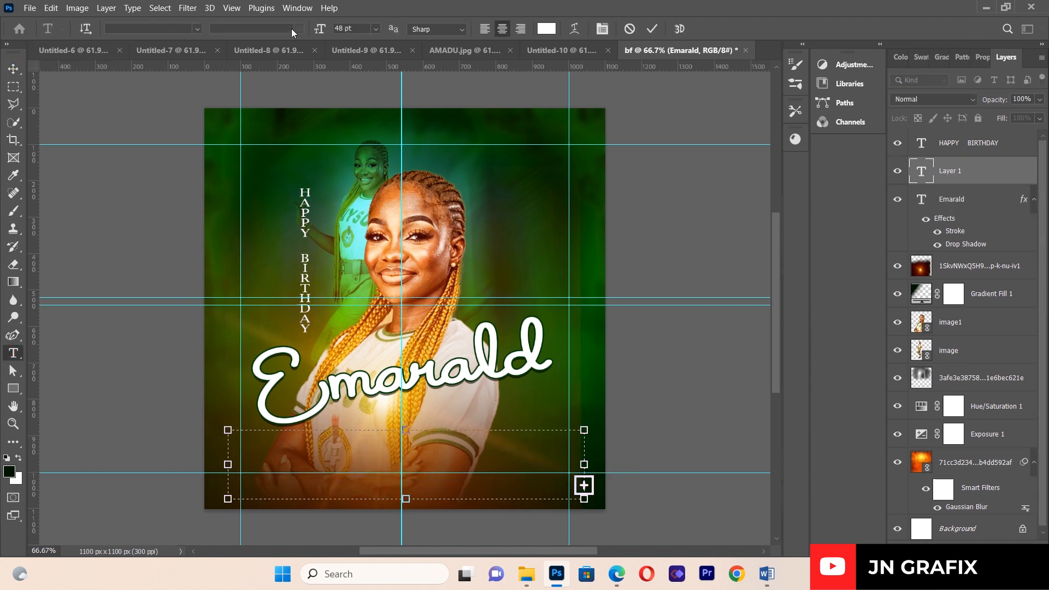
Step: Set the placeholder paragraph to Roboto Regular at 8 pt and narrow its text box from the right side
{"action": "left_click", "coordinate": [197, 29]}
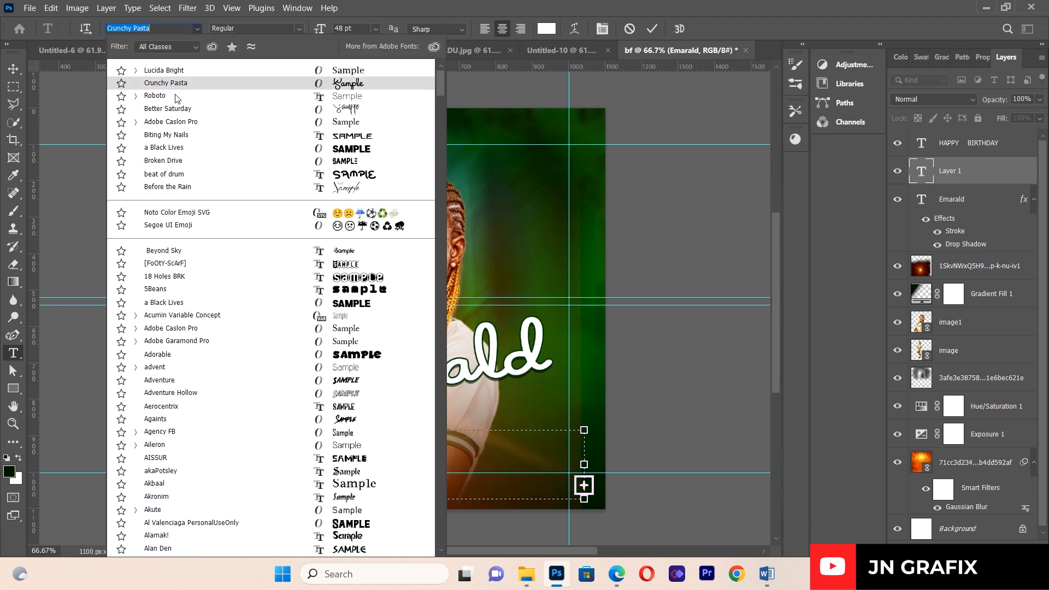
{"action": "left_click", "coordinate": [175, 95]}
{"action": "left_click", "coordinate": [374, 29]}
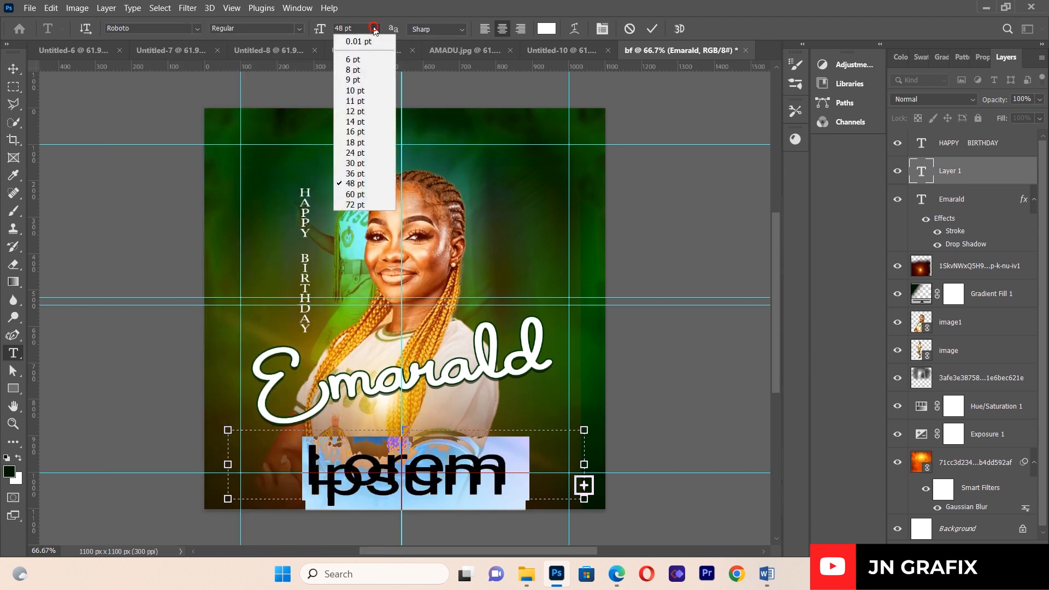
{"action": "left_click", "coordinate": [359, 70]}
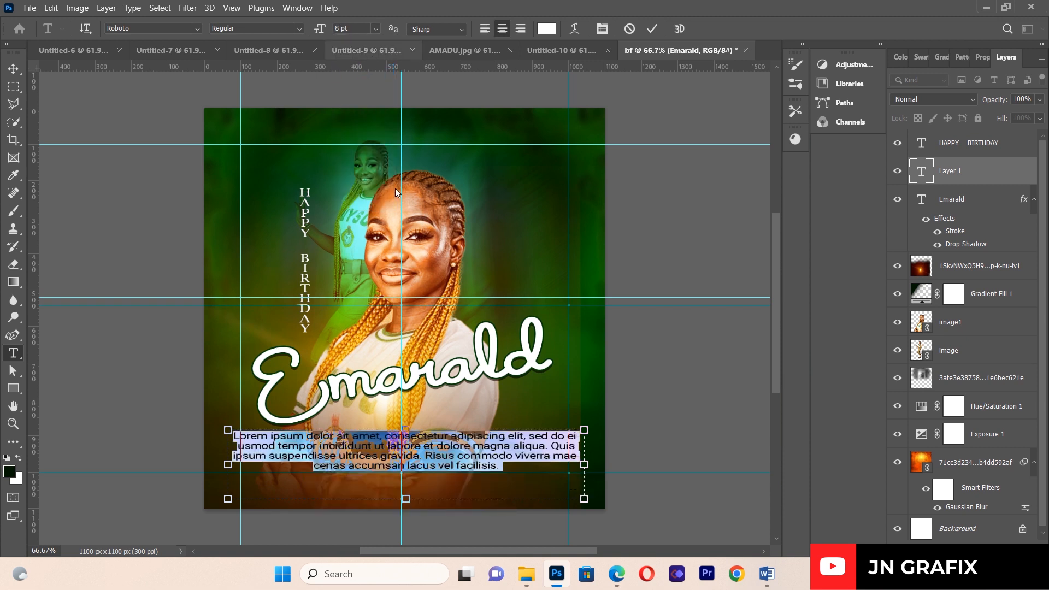
{"action": "left_click_drag", "start_coordinate": [583, 464], "coordinate": [515, 459]}
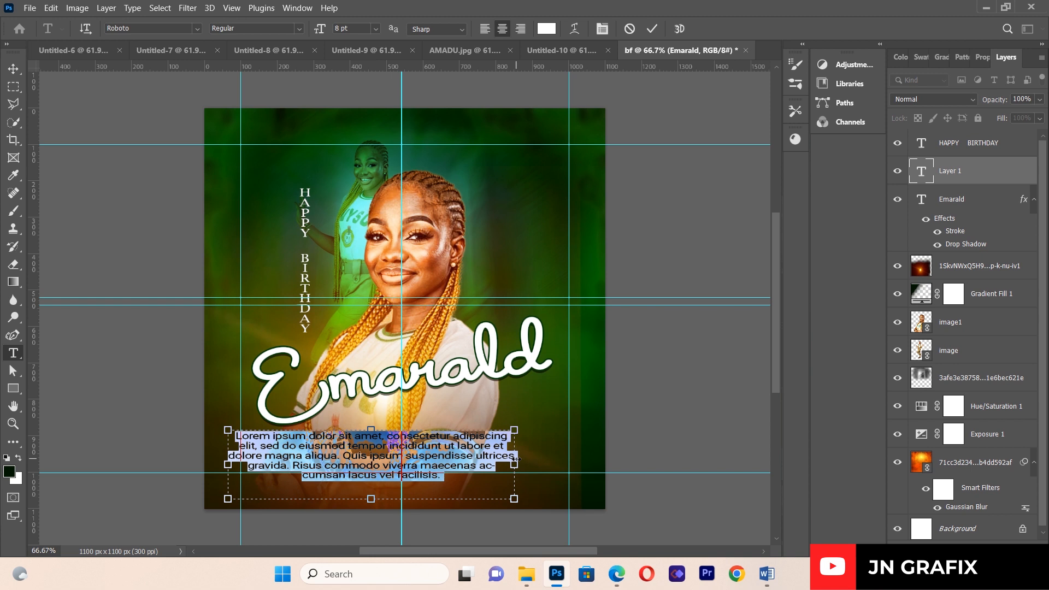
{"action": "mouse_move", "coordinate": [515, 464]}
{"action": "left_mouse_down"}
{"action": "mouse_move", "coordinate": [543, 464]}
{"action": "mouse_move", "coordinate": [524, 463]}
{"action": "left_mouse_up"}
Step: Scale the placeholder paragraph to about 86.11% width and 85.16% height and shift it toward the flyer's lower centre
{"action": "left_click", "coordinate": [22, 66]}
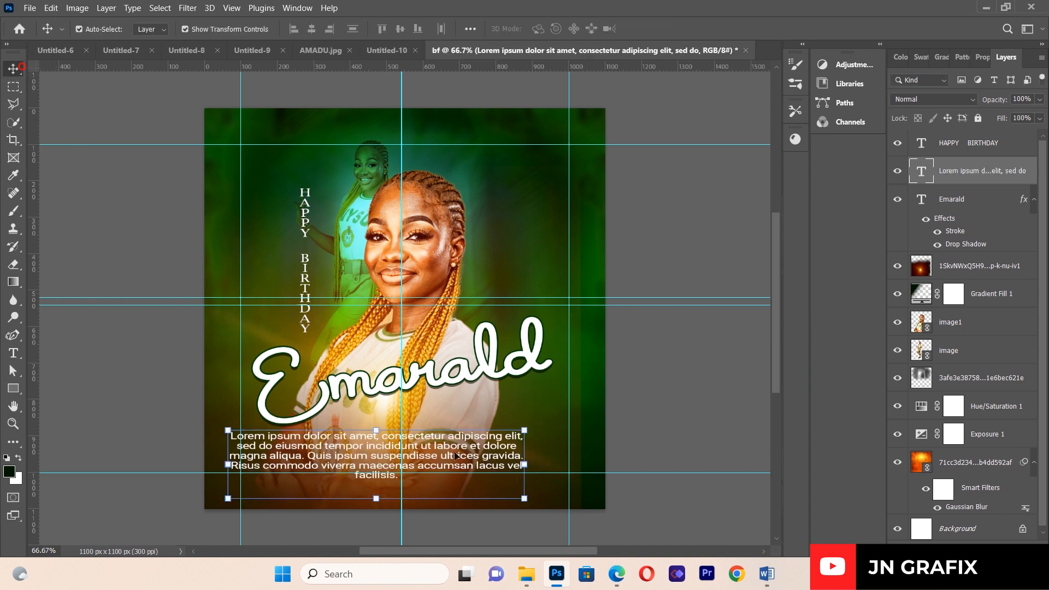
{"action": "left_click_drag", "start_coordinate": [525, 497], "coordinate": [485, 487]}
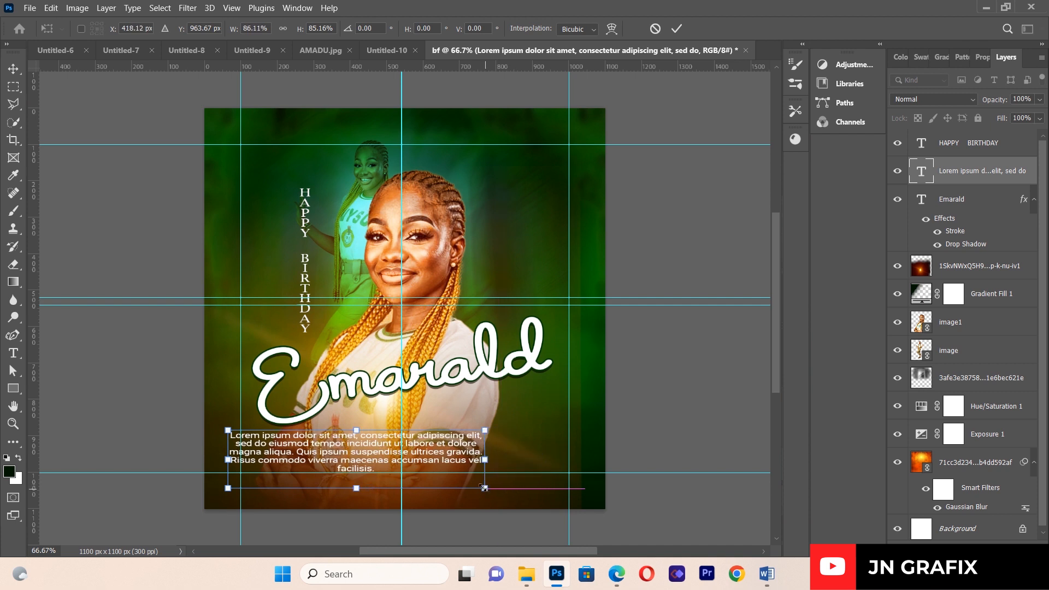
{"action": "left_click_drag", "start_coordinate": [467, 449], "coordinate": [507, 463]}
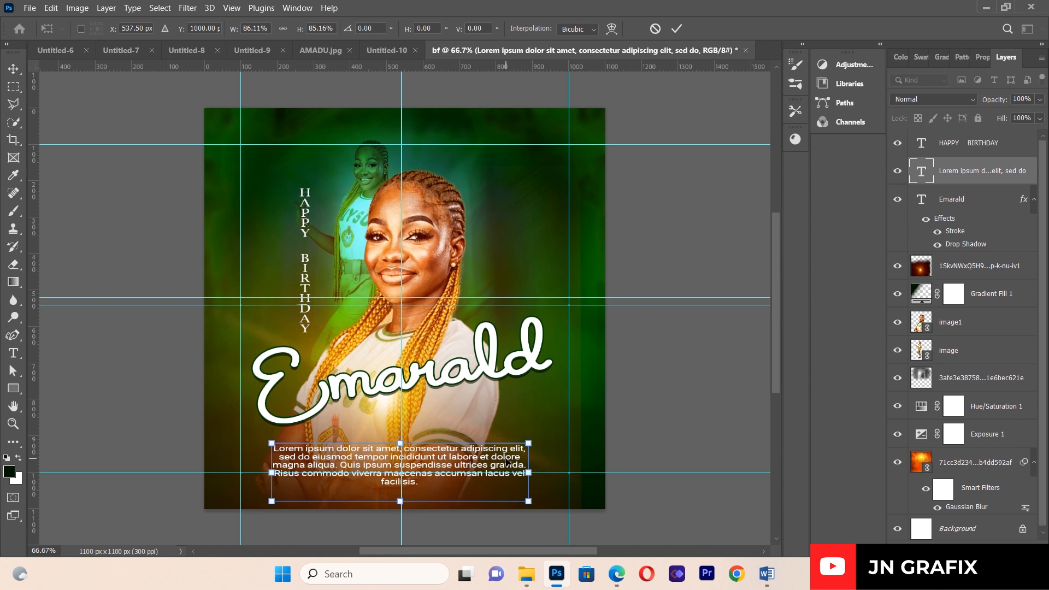
Step: Nudge the placeholder paragraph right and up to about X 551 px, Y 991 px and commit the transform
{"action": "key", "text": "Right"}
{"action": "key", "text": "Right"}
{"action": "key", "text": "Right"}
{"action": "key", "text": "Right"}
{"action": "key", "text": "Right"}
{"action": "key", "text": "Right"}
{"action": "key", "text": "Right"}
{"action": "key", "text": "Right"}
{"action": "key", "text": "Right"}
{"action": "key", "text": "Up"}
{"action": "key", "text": "Up"}
{"action": "key", "text": "Up"}
{"action": "key", "text": "Up"}
{"action": "key", "text": "Up"}
{"action": "key", "text": "Up"}
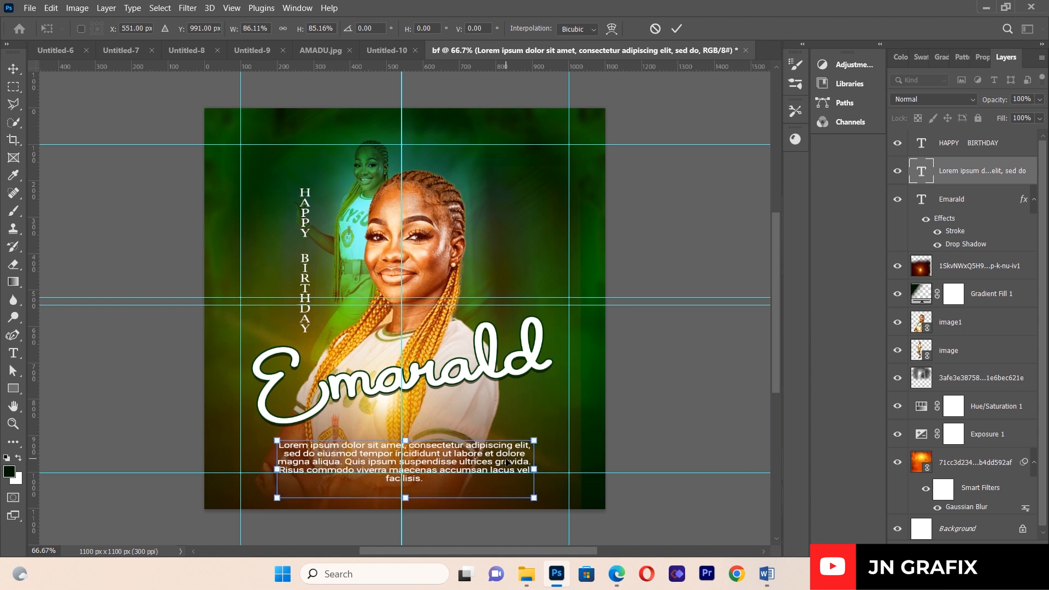
{"action": "key", "text": "Return"}
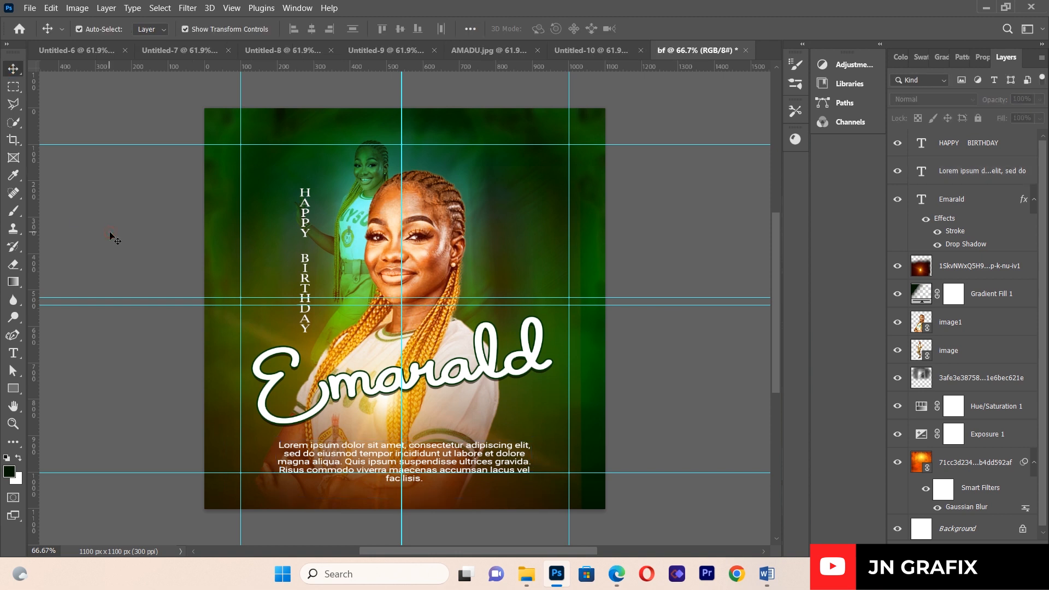
Step: Draw a dark filled circle of about 128 by 125 px to the right of the main portrait's head
{"action": "left_click", "coordinate": [10, 387]}
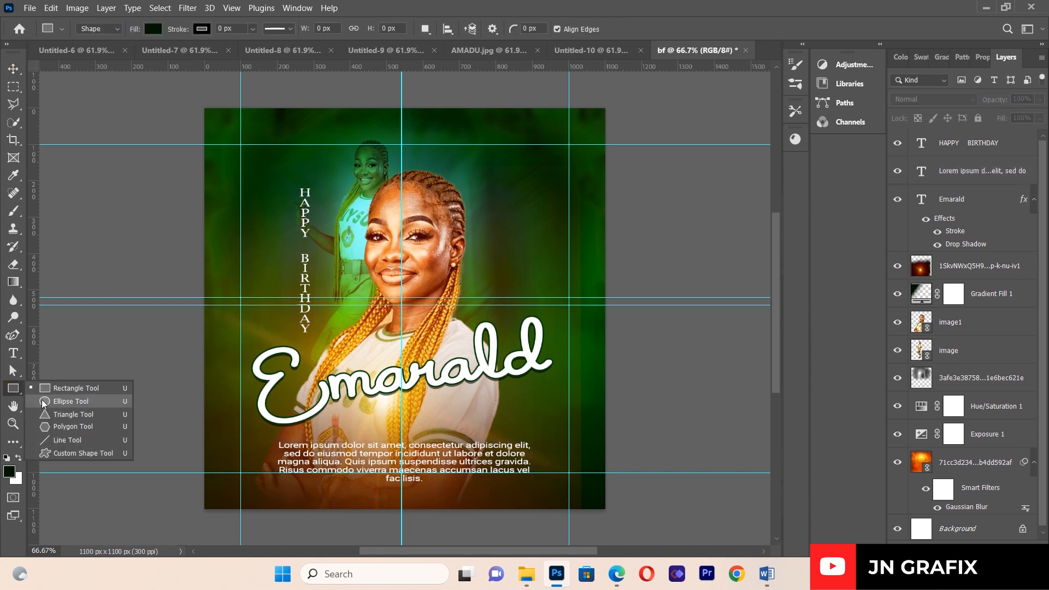
{"action": "left_click", "coordinate": [44, 402]}
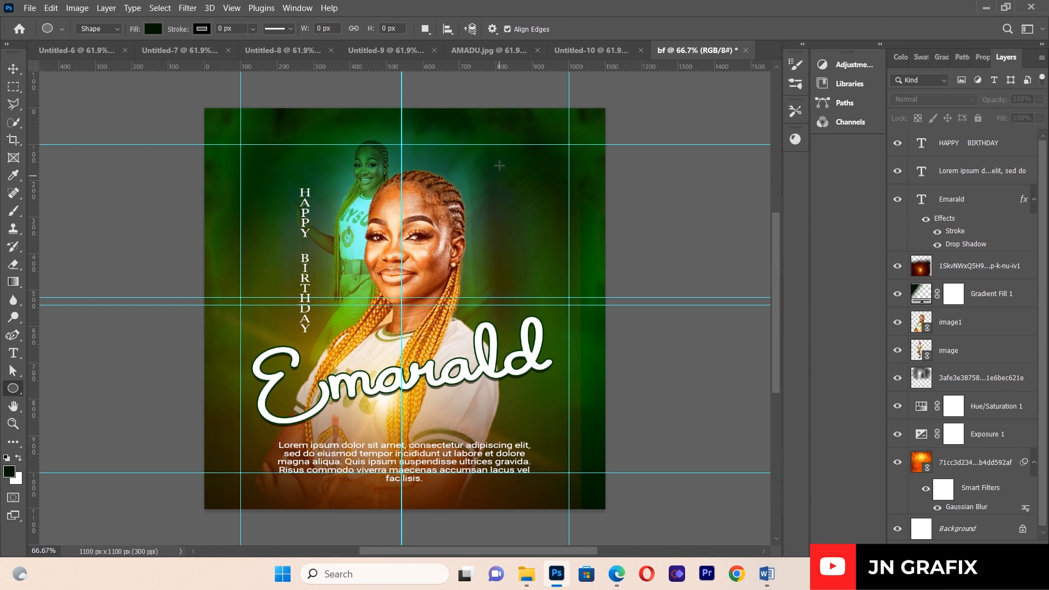
{"action": "left_click_drag", "start_coordinate": [495, 163], "coordinate": [539, 208]}
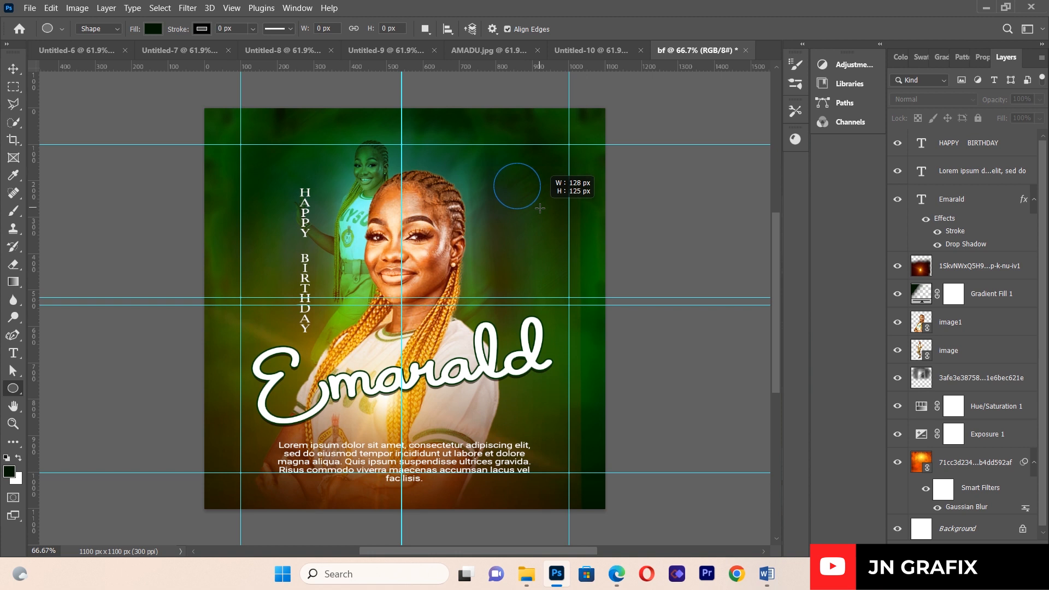
{"action": "left_click_drag", "start_coordinate": [539, 208], "coordinate": [540, 208]}
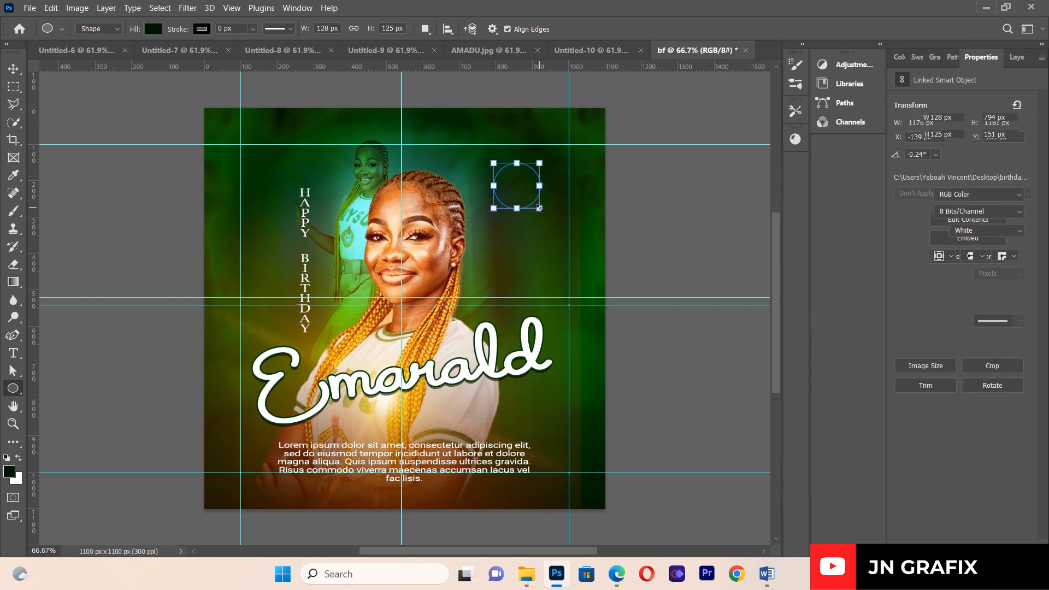
Step: Duplicate the dark circle and place the copy directly below the original, at about X 794 px, Y 316 px
{"action": "left_click", "coordinate": [13, 69]}
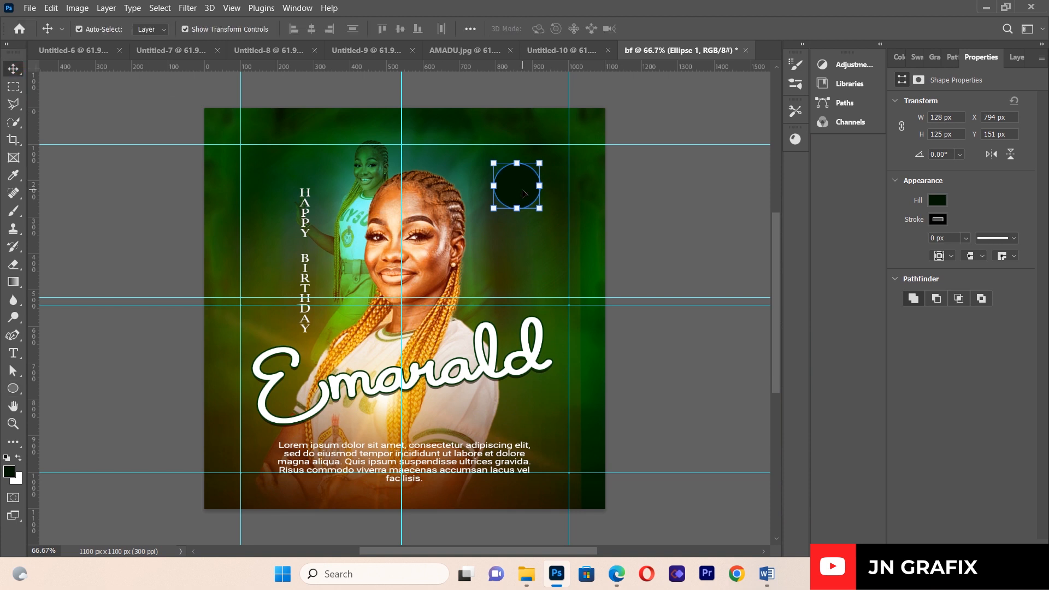
{"action": "key", "text": "ctrl"}
{"action": "left_click_drag", "start_coordinate": [525, 194], "coordinate": [520, 254]}
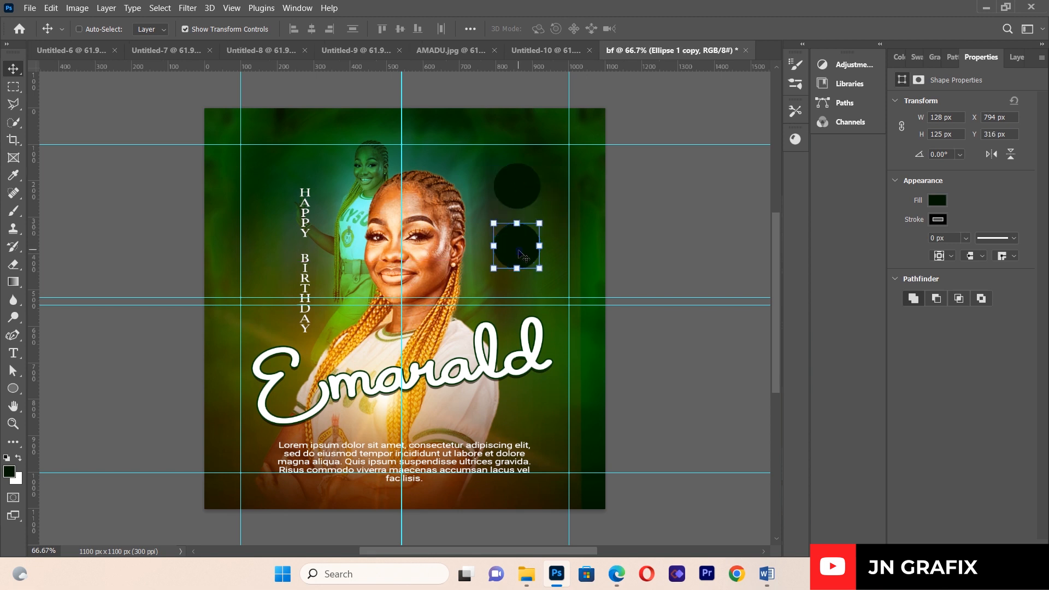
Step: Add a white 3 px outside Stroke effect to the copied circle
{"action": "left_click", "coordinate": [1016, 57]}
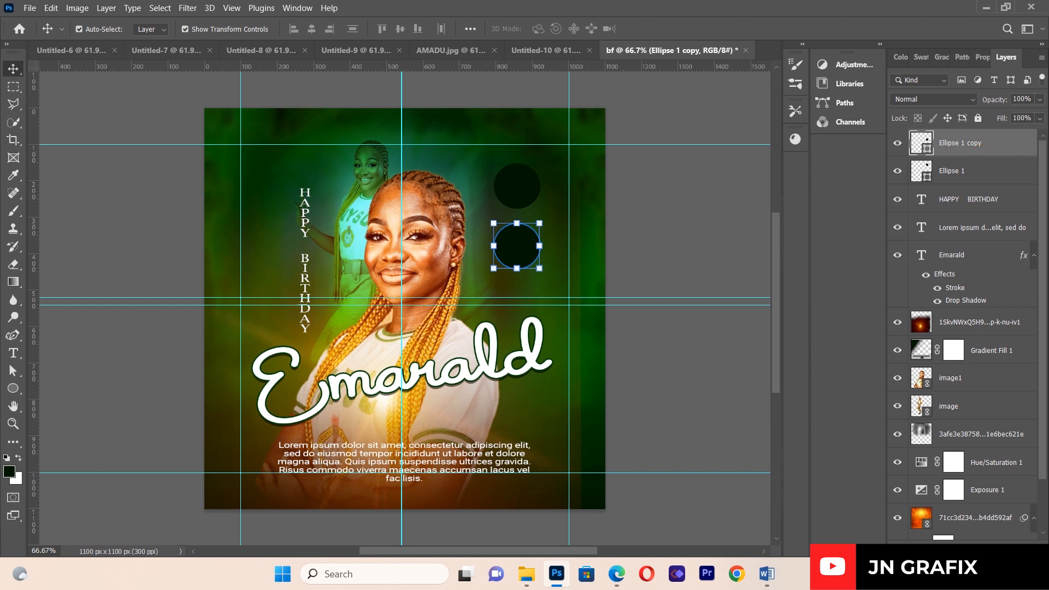
{"action": "left_click", "coordinate": [934, 549]}
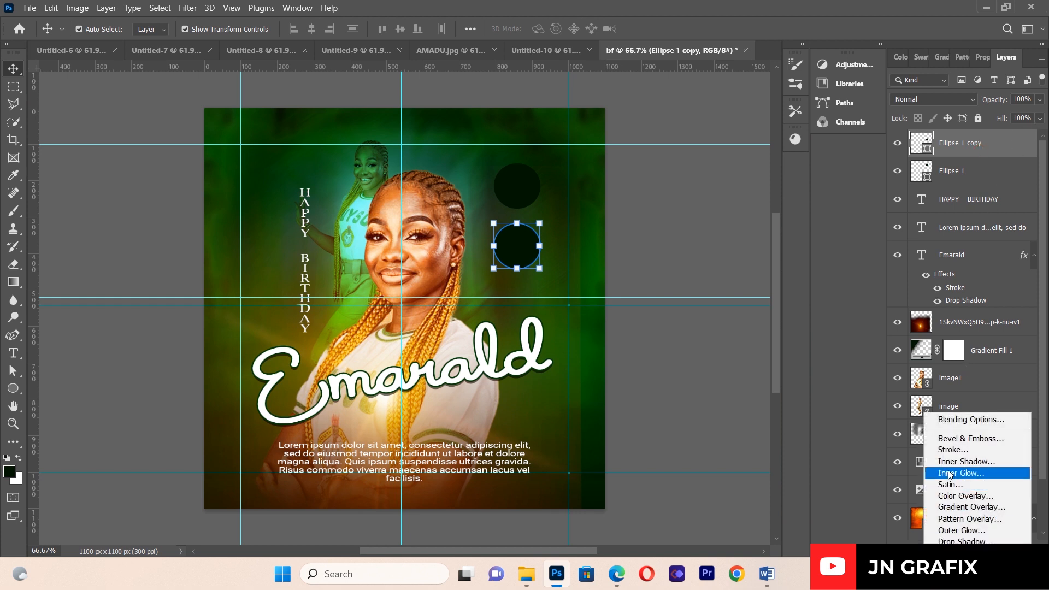
{"action": "left_click", "coordinate": [950, 450]}
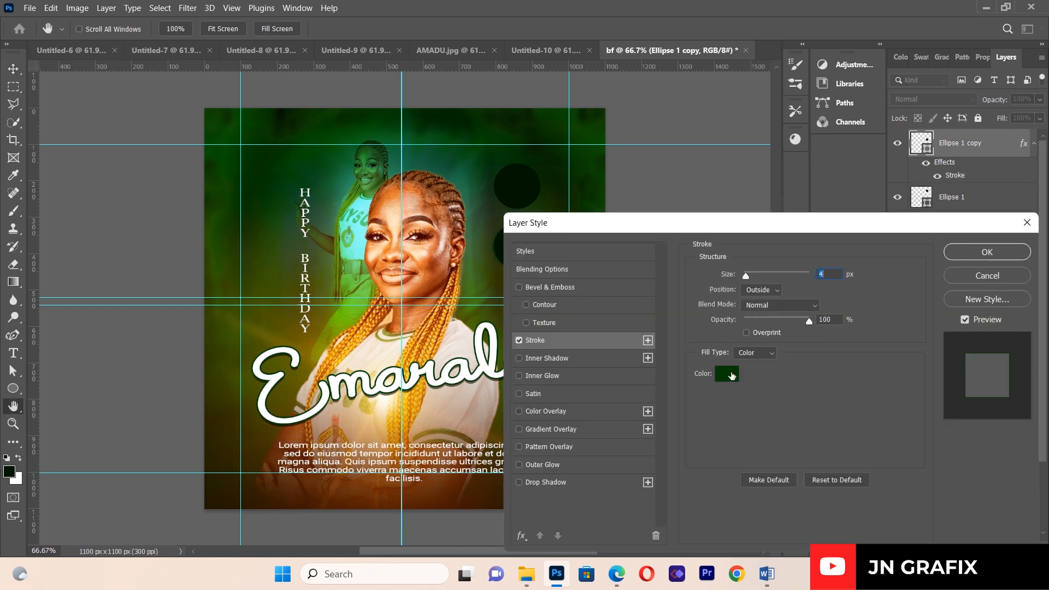
{"action": "left_click", "coordinate": [732, 375]}
{"action": "left_click_drag", "start_coordinate": [648, 305], "coordinate": [637, 287]}
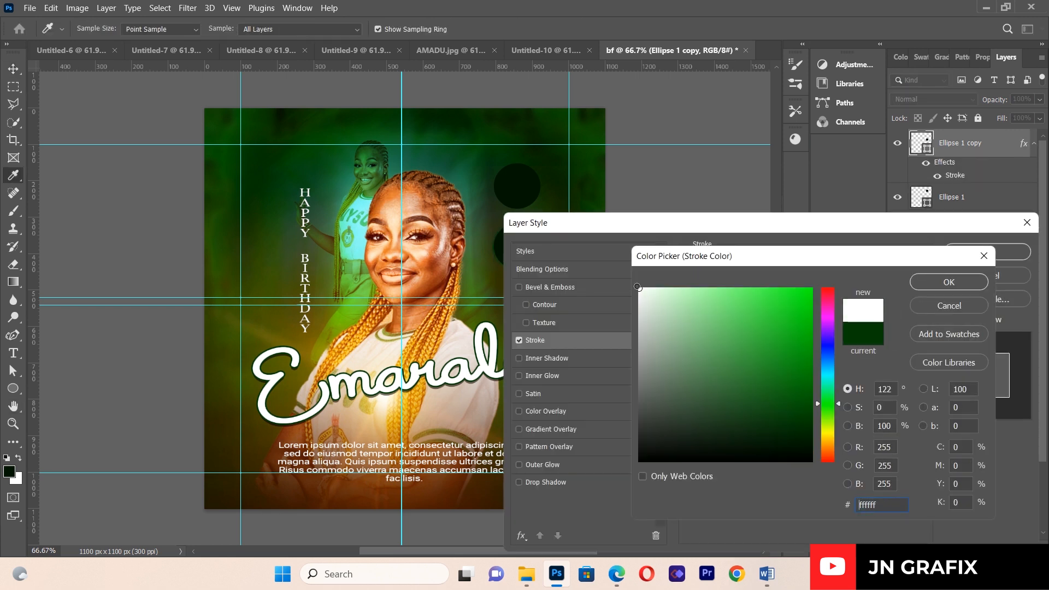
{"action": "left_click", "coordinate": [924, 282]}
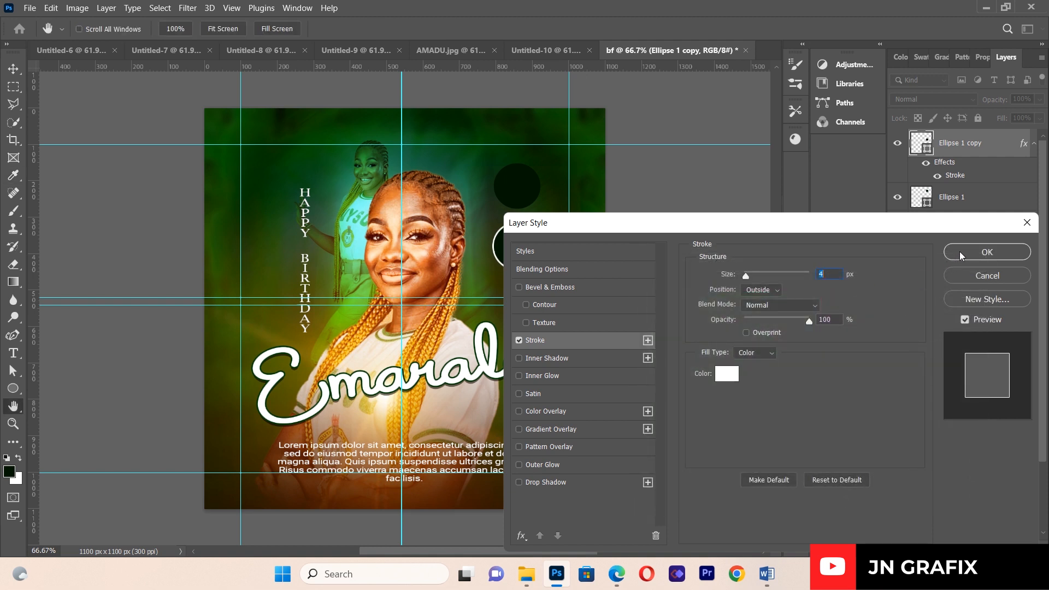
{"action": "left_click_drag", "start_coordinate": [746, 277], "coordinate": [745, 278]}
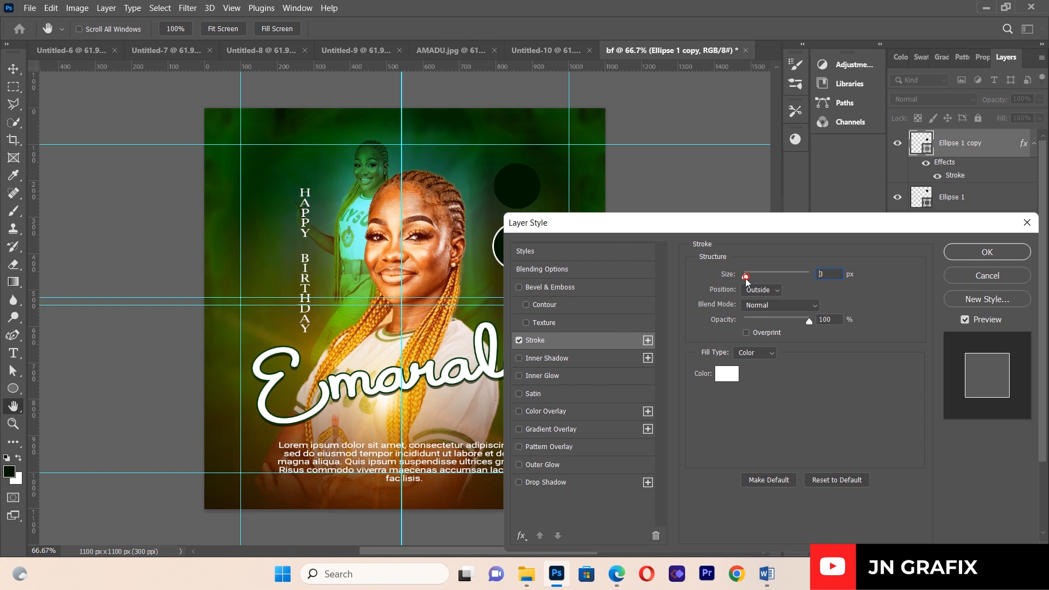
{"action": "left_click", "coordinate": [963, 255]}
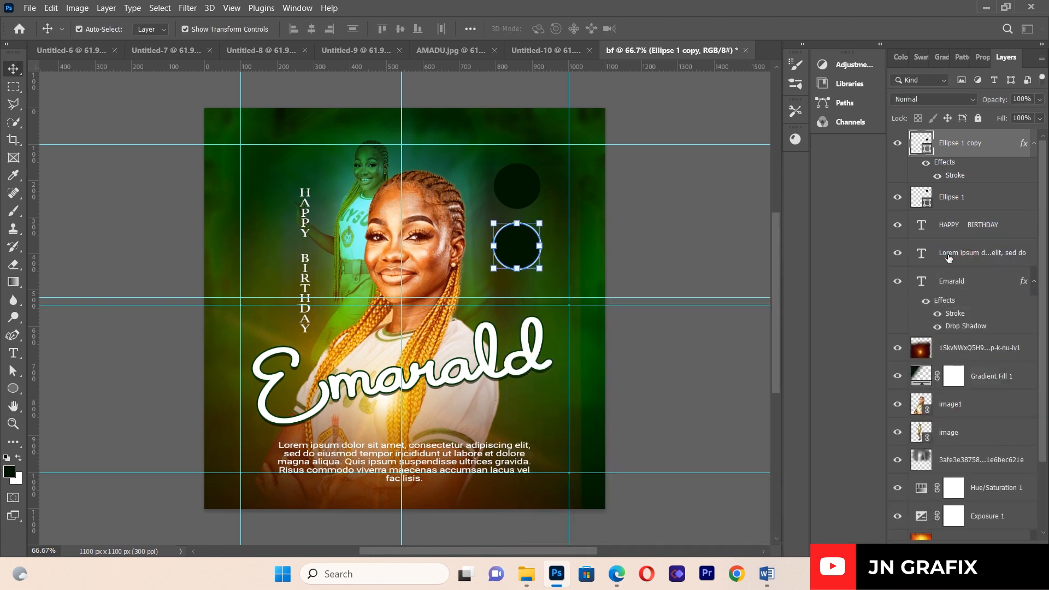
Step: Reduce the copied circle's fill to 0%, keeping its layer opacity at 100%
{"action": "left_click", "coordinate": [509, 248]}
{"action": "left_click", "coordinate": [510, 248]}
{"action": "left_click", "coordinate": [1041, 118]}
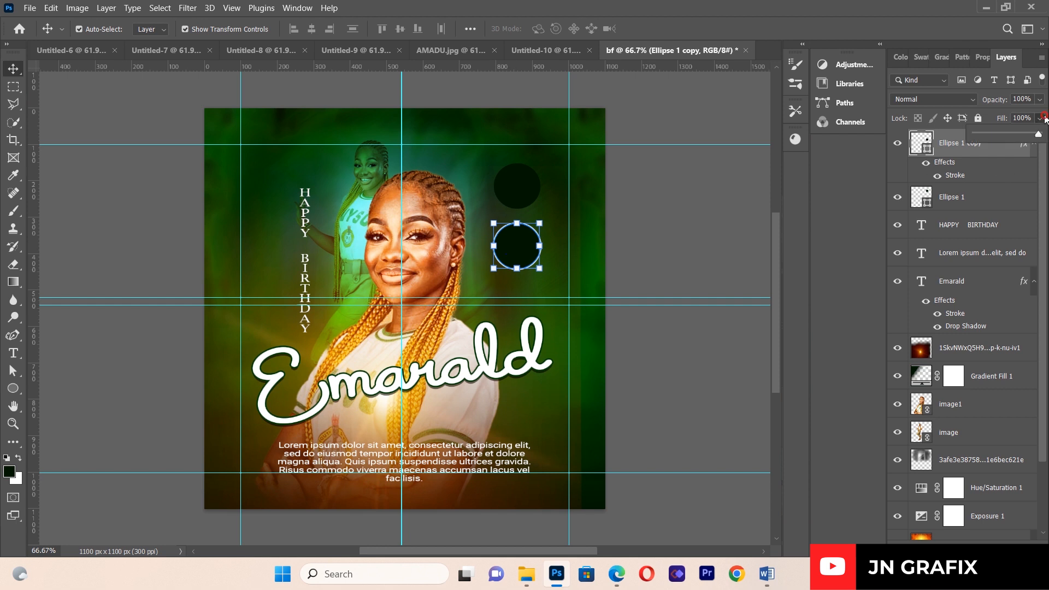
{"action": "left_click_drag", "start_coordinate": [1038, 135], "coordinate": [972, 135]}
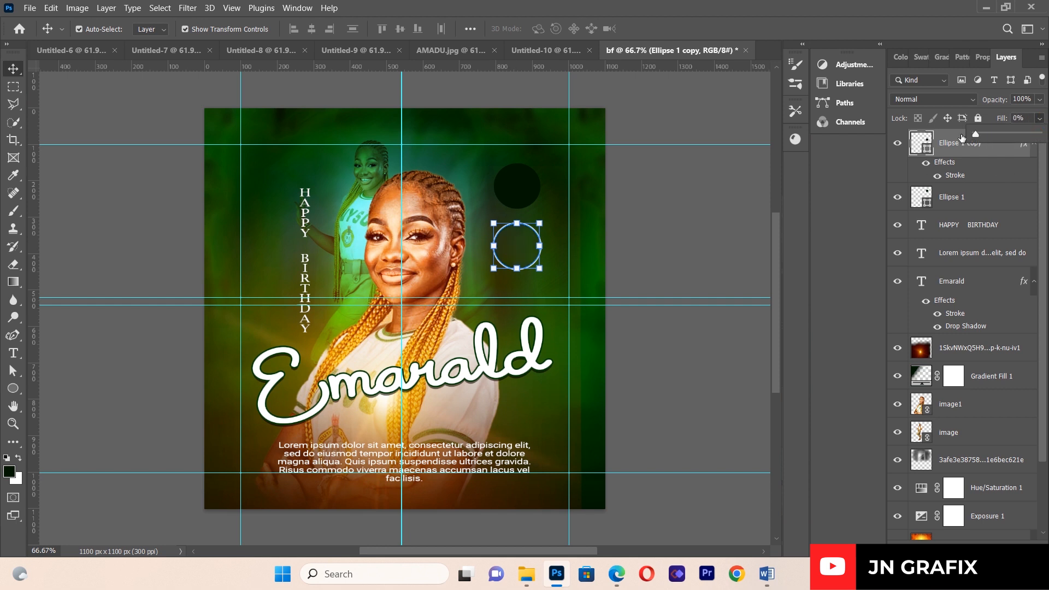
{"action": "left_click", "coordinate": [687, 222]}
Step: Scale the outlined ring to about 112.50% width and 110.40% height and position it around the original dark circle
{"action": "left_click_drag", "start_coordinate": [535, 264], "coordinate": [546, 220]}
{"action": "key", "text": "Left"}
{"action": "key", "text": "Left"}
{"action": "key", "text": "Left"}
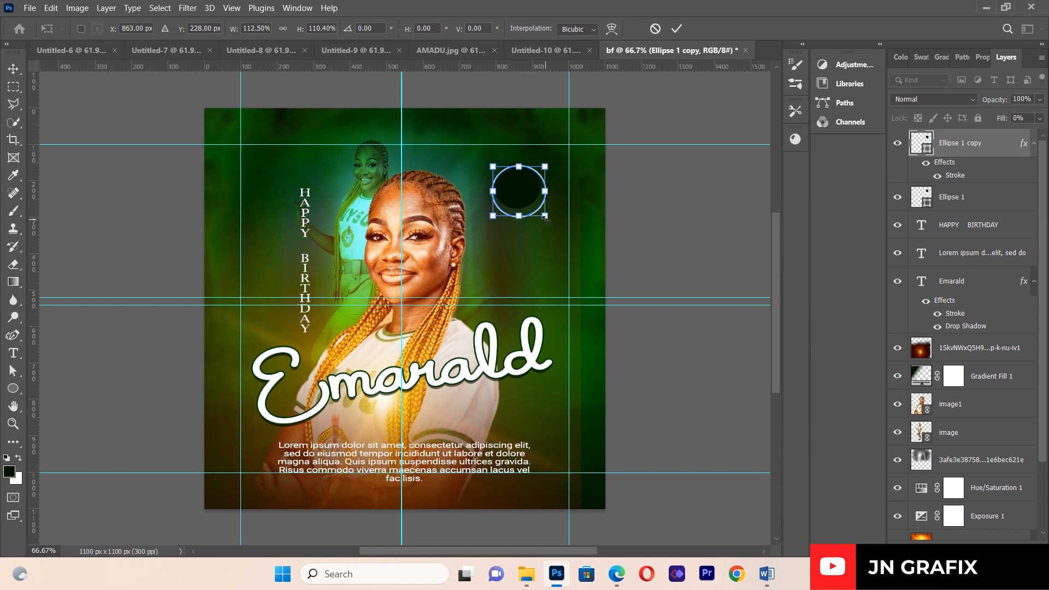
{"action": "key", "text": "Left"}
{"action": "key", "text": "Left"}
{"action": "key", "text": "Left"}
{"action": "key", "text": "Up"}
{"action": "key", "text": "Up"}
{"action": "key", "text": "Up"}
{"action": "key", "text": "Up"}
{"action": "key", "text": "Up"}
{"action": "key", "text": "Up"}
{"action": "key", "text": "Up"}
{"action": "key", "text": "Up"}
{"action": "key", "text": "Up"}
{"action": "key", "text": "Up"}
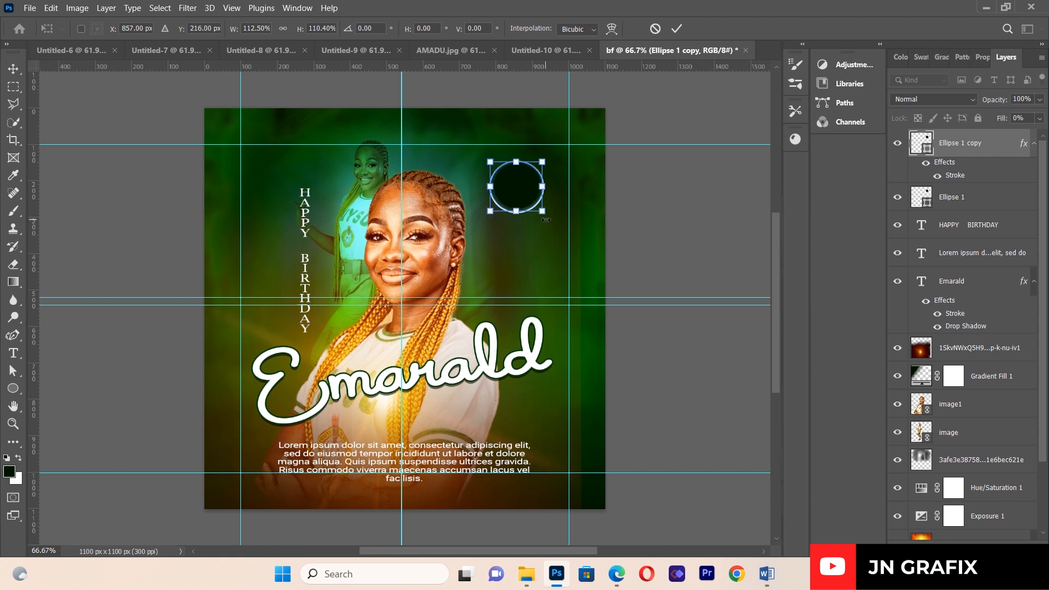
{"action": "key", "text": "Right"}
{"action": "key", "text": "Right"}
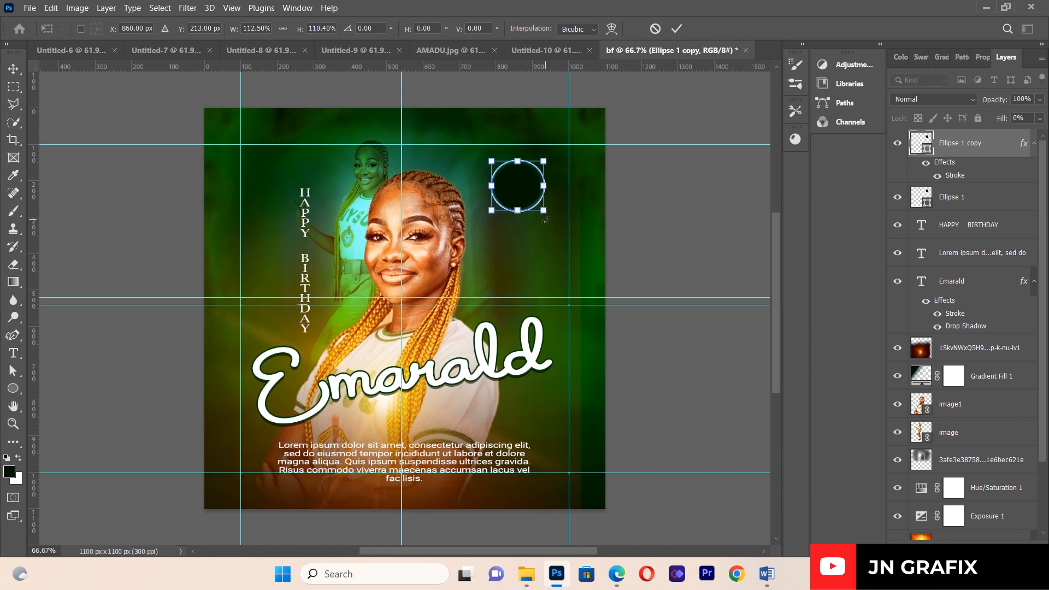
{"action": "key", "text": "Return"}
{"action": "left_click", "coordinate": [98, 216]}
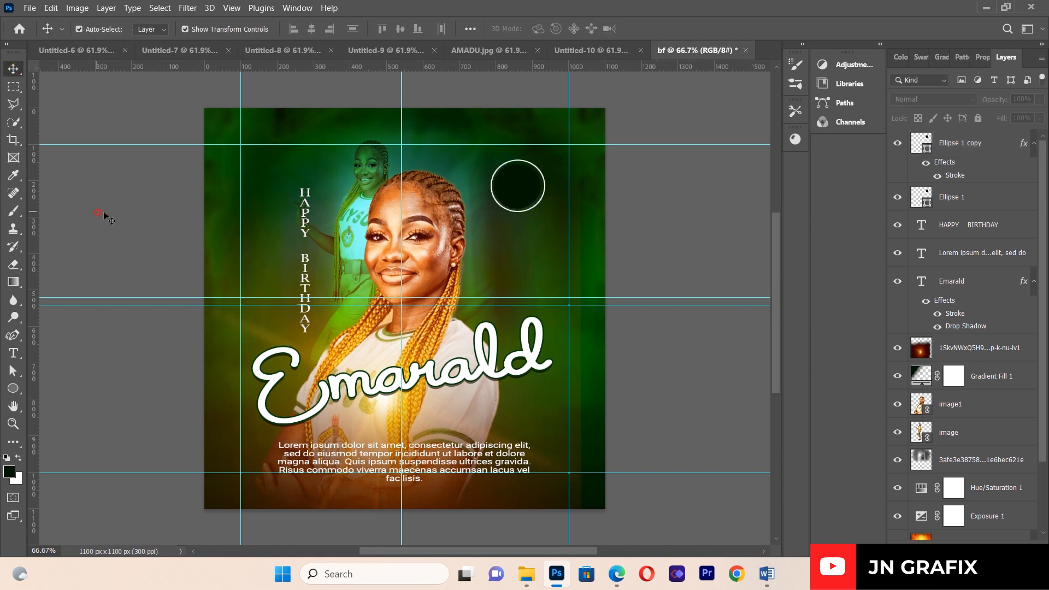
Step: Nudge the white ring slightly left around the dark circle and deselect it
{"action": "left_click", "coordinate": [544, 192]}
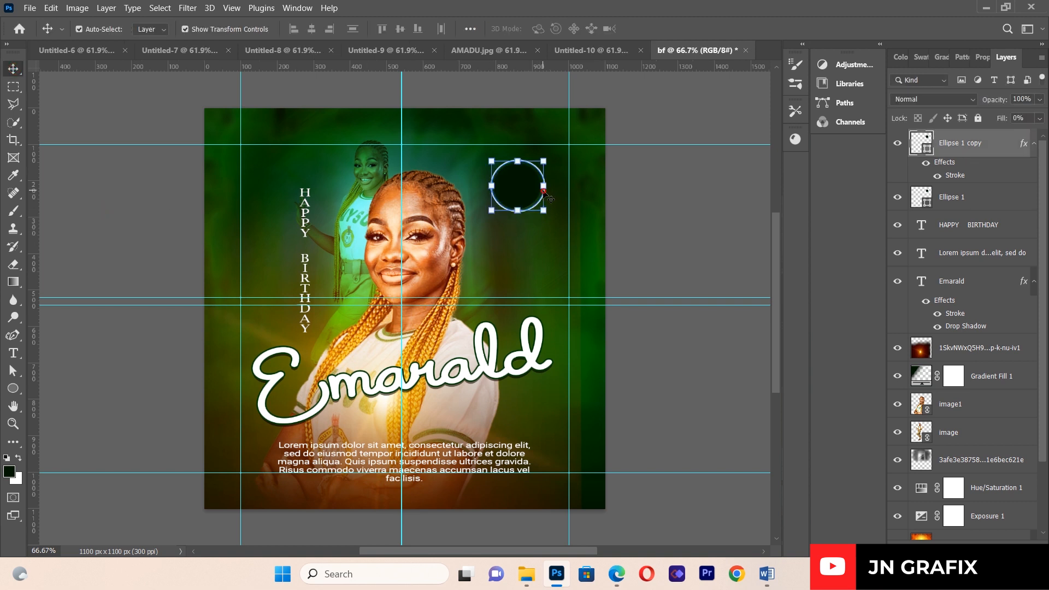
{"action": "left_click", "coordinate": [523, 269]}
{"action": "left_click", "coordinate": [657, 224]}
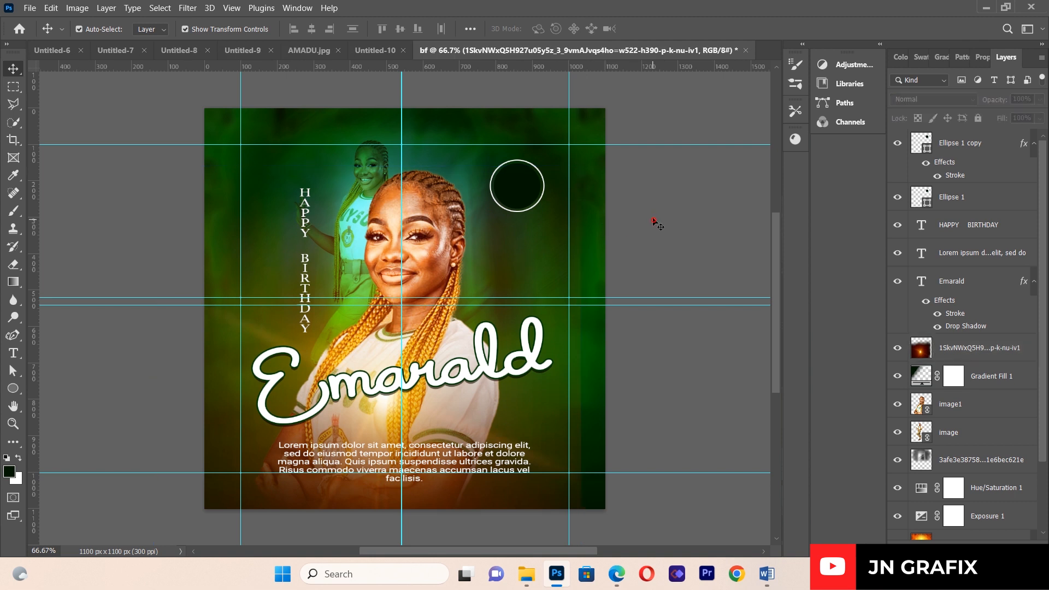
Step: Enable a Gradient Overlay on the white ring's layer and move the Layer Style dialog clear of the circle
{"action": "left_click", "coordinate": [523, 186]}
{"action": "left_click", "coordinate": [523, 183]}
{"action": "right_click", "coordinate": [971, 143]}
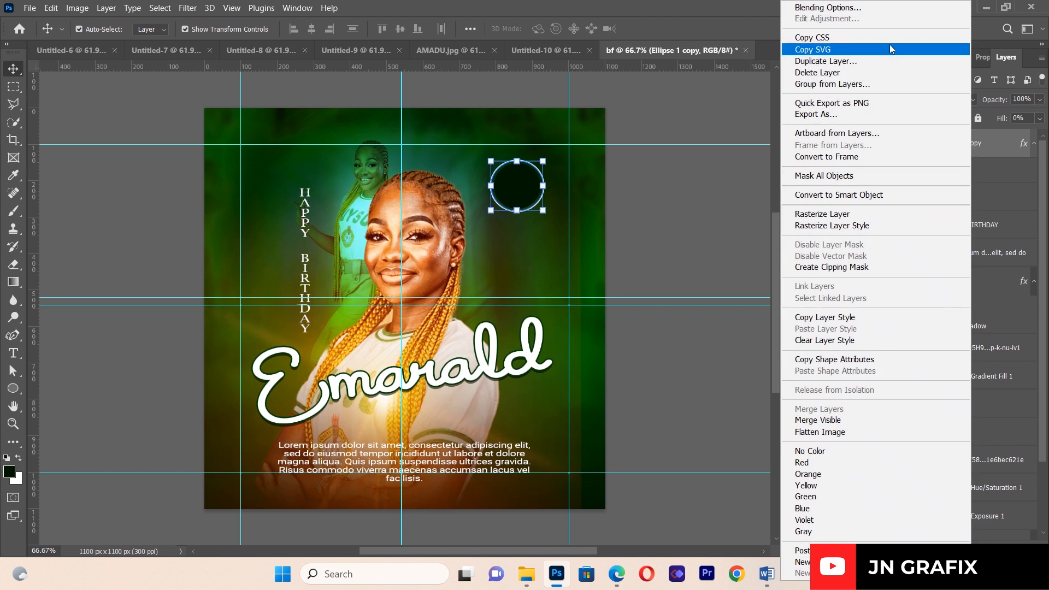
{"action": "left_click", "coordinate": [887, 11]}
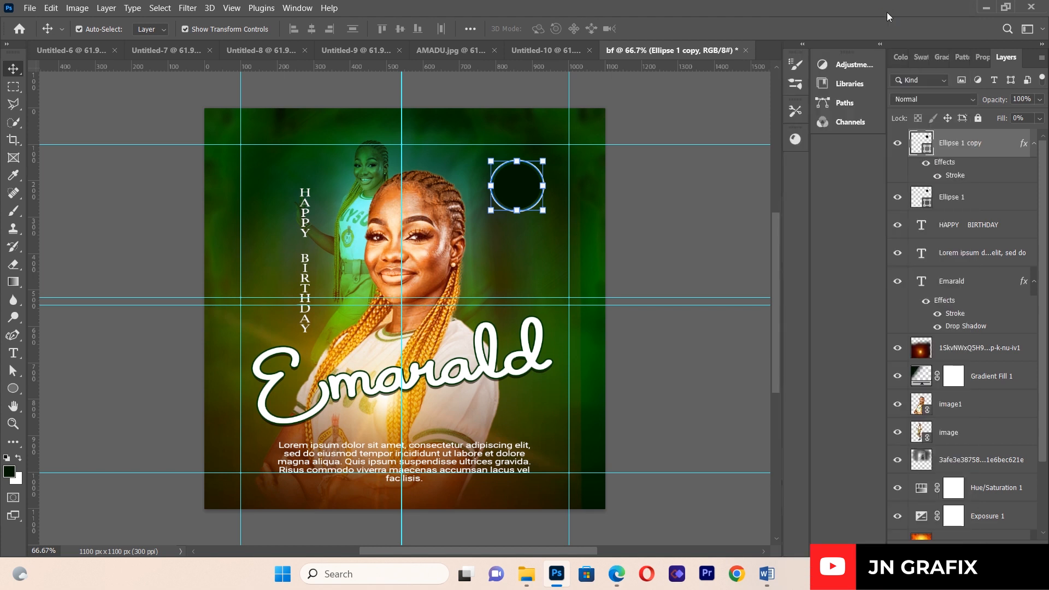
{"action": "left_click", "coordinate": [576, 428]}
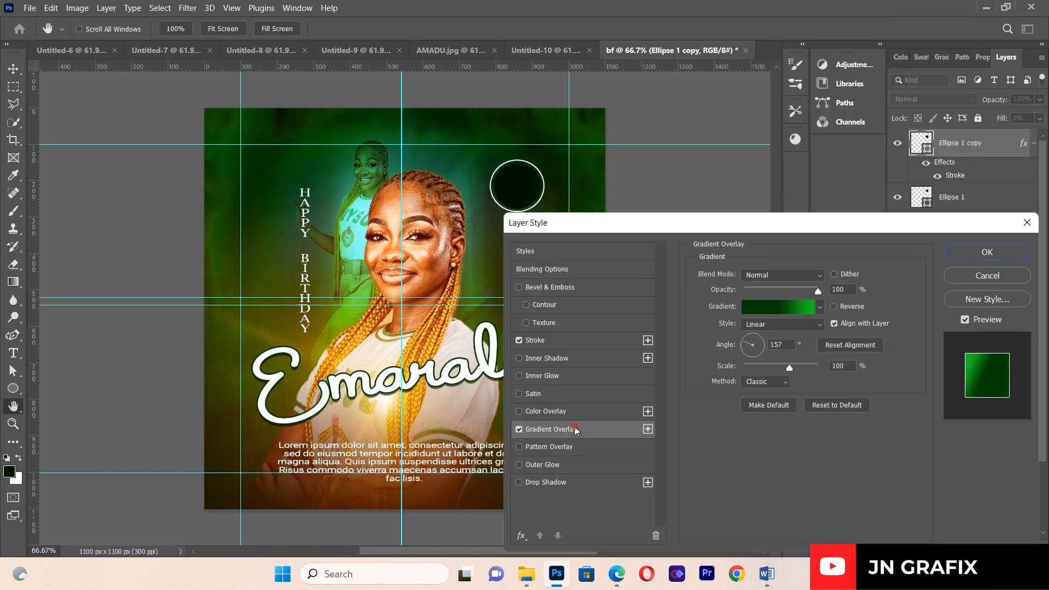
{"action": "left_click_drag", "start_coordinate": [679, 224], "coordinate": [860, 128]}
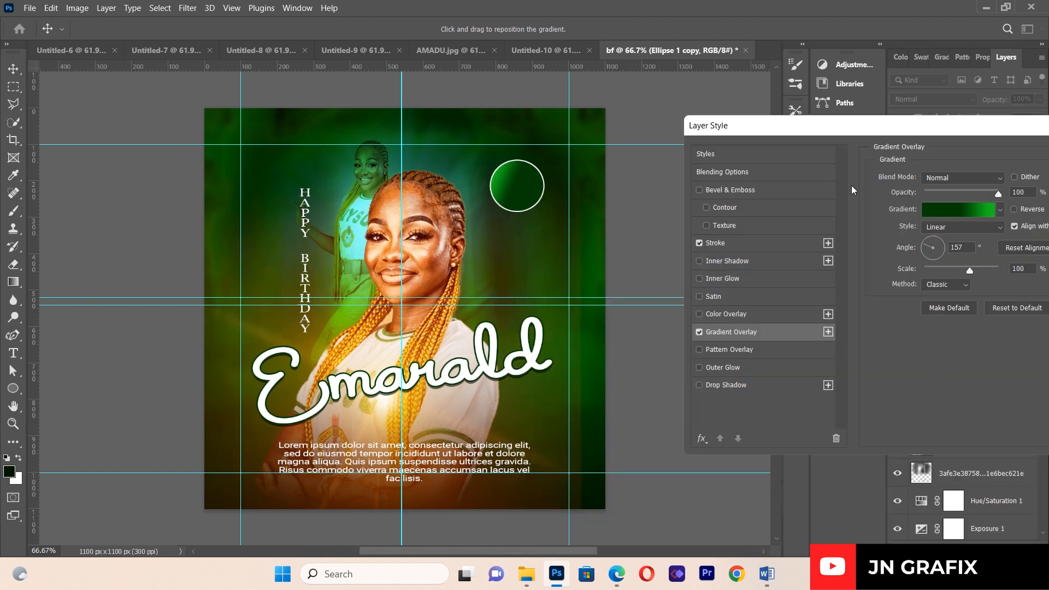
Step: Move the overlay gradient's dark green stop to 13% and set its color to #102310
{"action": "left_click", "coordinate": [946, 209]}
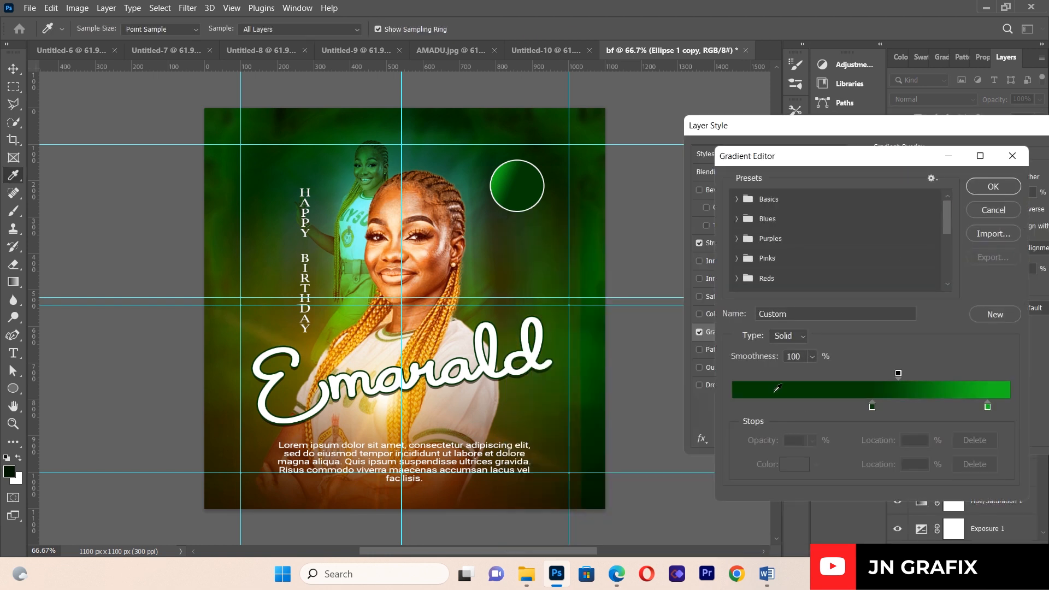
{"action": "left_click_drag", "start_coordinate": [873, 407], "coordinate": [770, 407]}
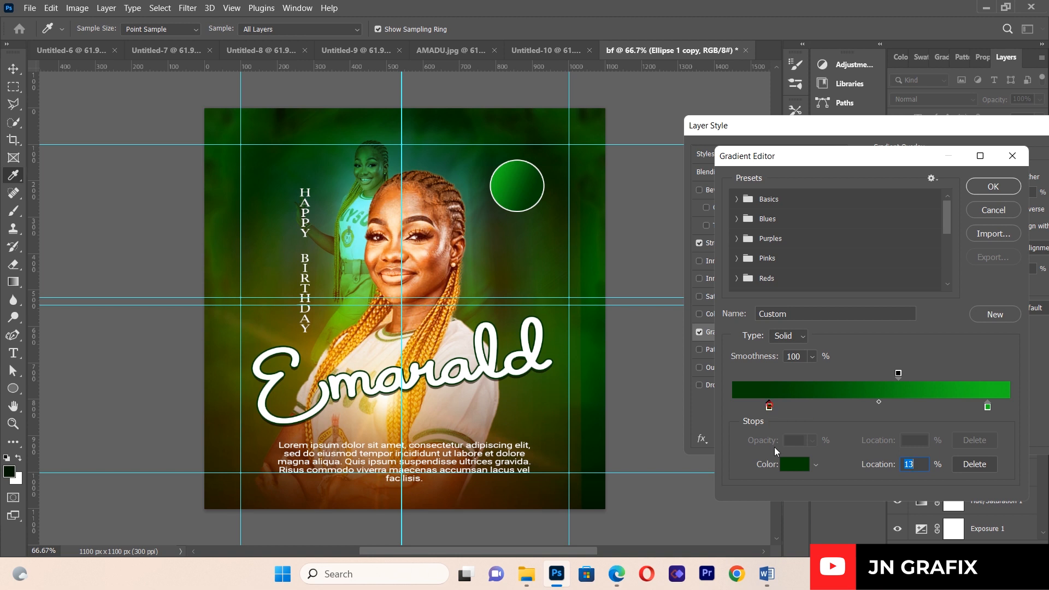
{"action": "left_click", "coordinate": [787, 463]}
{"action": "mouse_move", "coordinate": [788, 381]}
{"action": "left_mouse_down"}
{"action": "mouse_move", "coordinate": [784, 408]}
{"action": "mouse_move", "coordinate": [688, 432]}
{"action": "mouse_move", "coordinate": [735, 438]}
{"action": "left_mouse_up"}
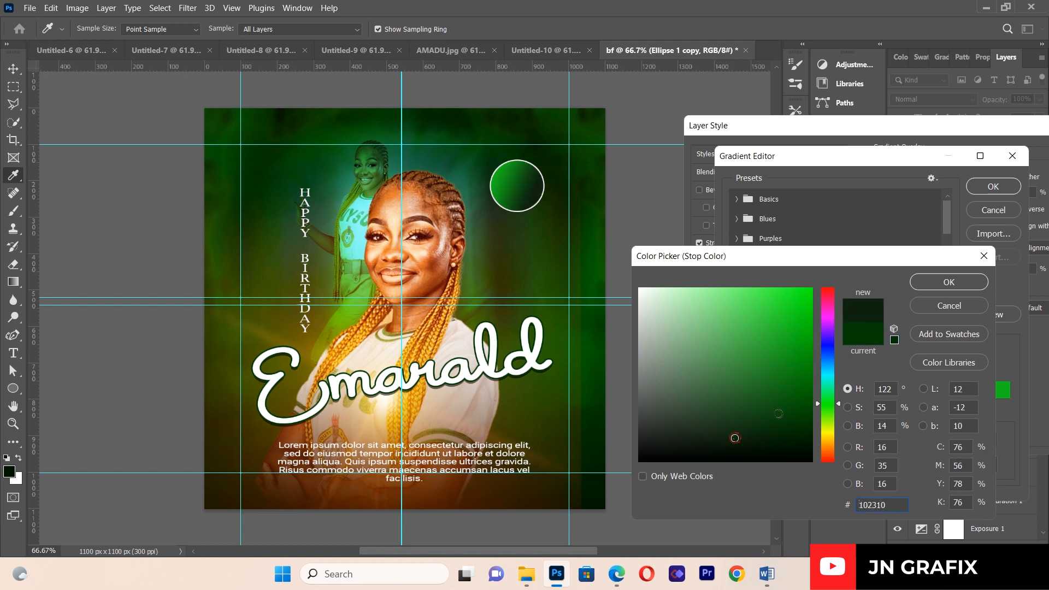
{"action": "left_click", "coordinate": [949, 282]}
{"action": "left_click", "coordinate": [994, 187]}
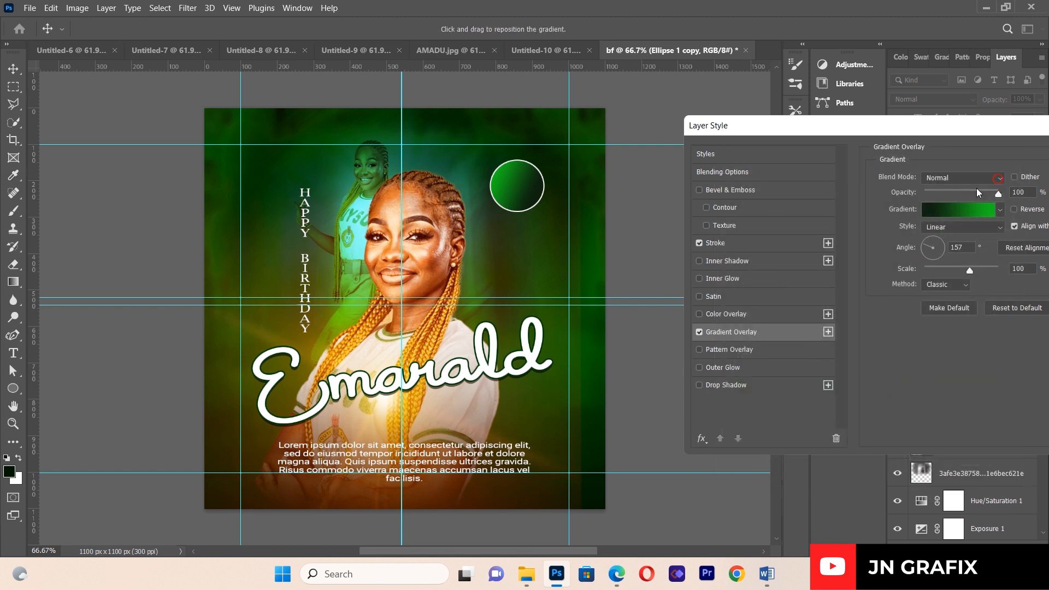
Step: Set the ring's gradient overlay angle to 116° and reposition the Layer Style dialog
{"action": "left_click", "coordinate": [941, 250]}
{"action": "mouse_move", "coordinate": [942, 251]}
{"action": "left_mouse_down"}
{"action": "mouse_move", "coordinate": [938, 261]}
{"action": "mouse_move", "coordinate": [936, 241]}
{"action": "mouse_move", "coordinate": [945, 251]}
{"action": "mouse_move", "coordinate": [929, 242]}
{"action": "left_mouse_up"}
{"action": "left_click_drag", "start_coordinate": [971, 132], "coordinate": [877, 210]}
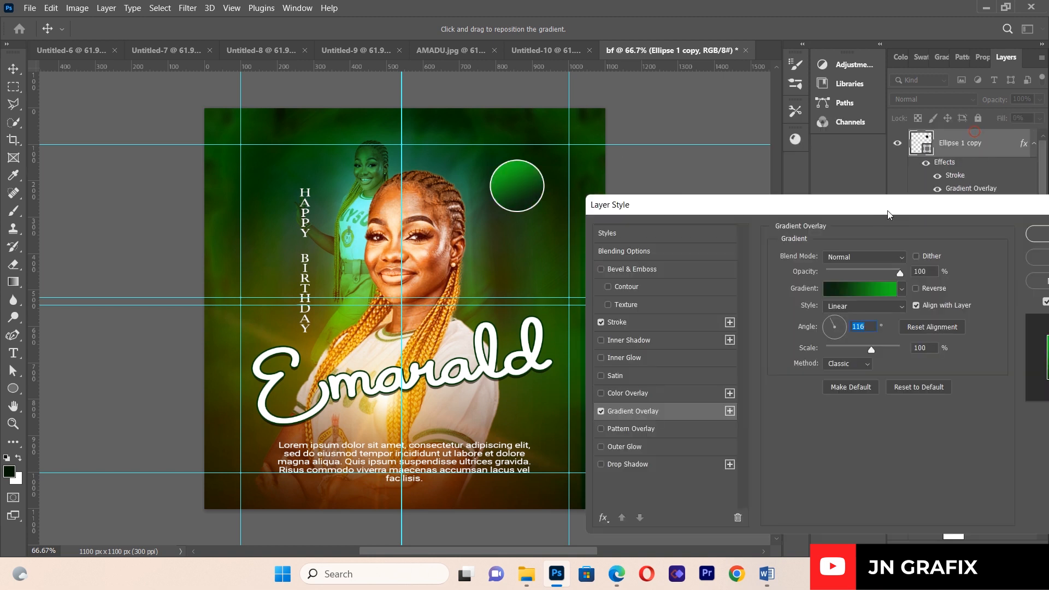
Step: Confirm the gradient overlay and transfer that effect from the ring's layer to the Ellipse 1 layer beneath it
{"action": "left_click", "coordinate": [1036, 234]}
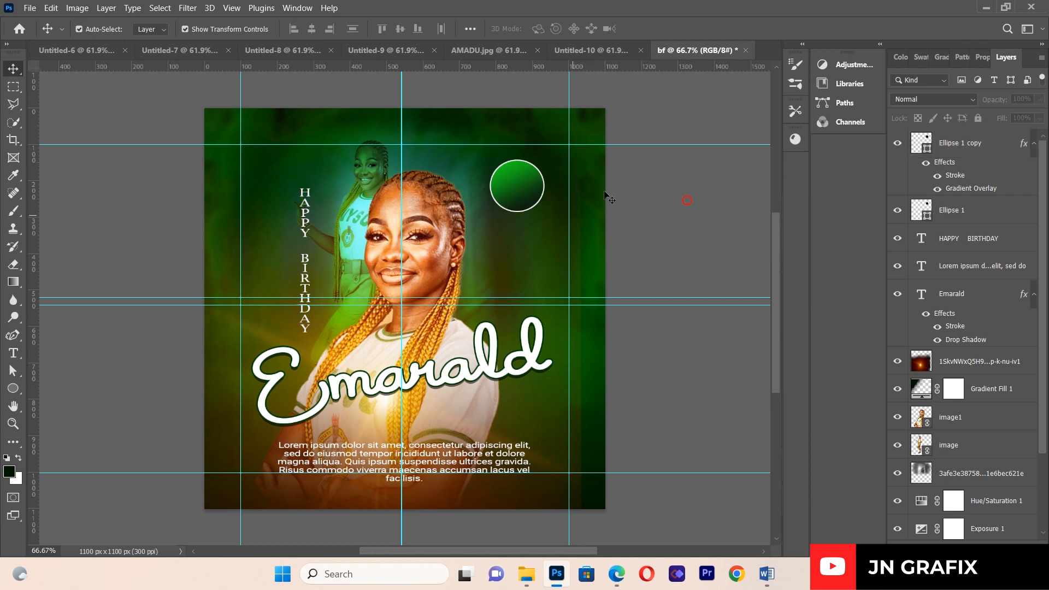
{"action": "left_click_drag", "start_coordinate": [920, 188], "coordinate": [942, 204]}
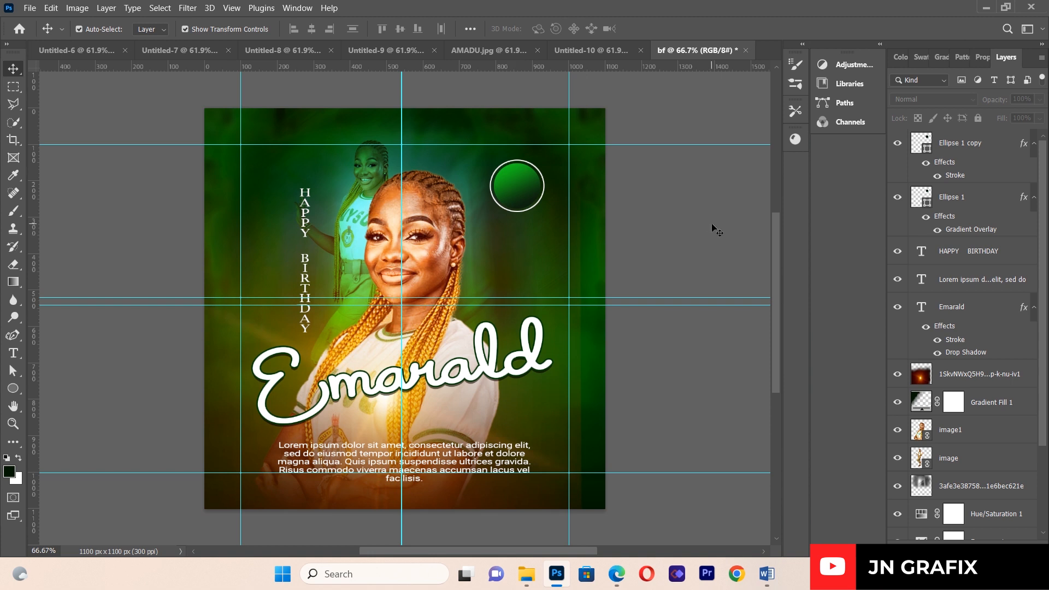
Step: Create a paragraph text box near the flyer's upper edge, replacing the placeholder text with "4TH"
{"action": "left_click", "coordinate": [13, 353]}
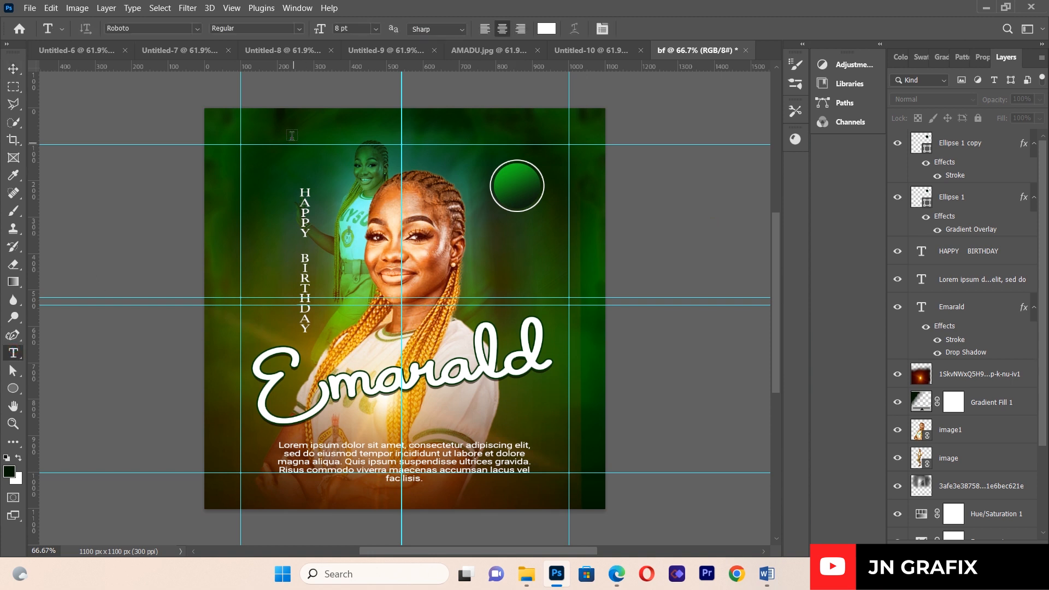
{"action": "left_click_drag", "start_coordinate": [277, 131], "coordinate": [494, 213]}
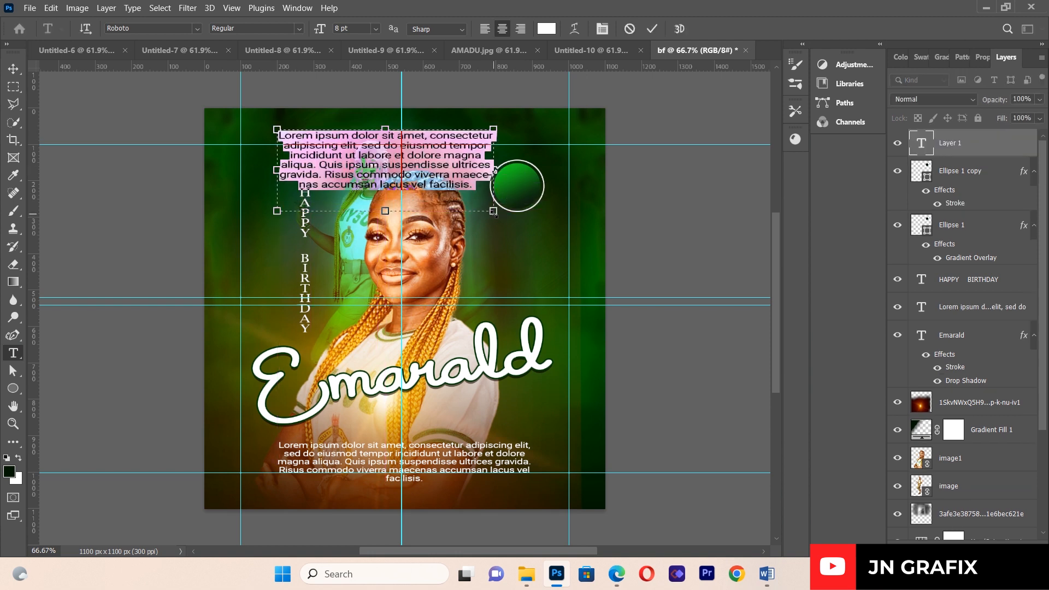
{"action": "key", "text": "BackSpace"}
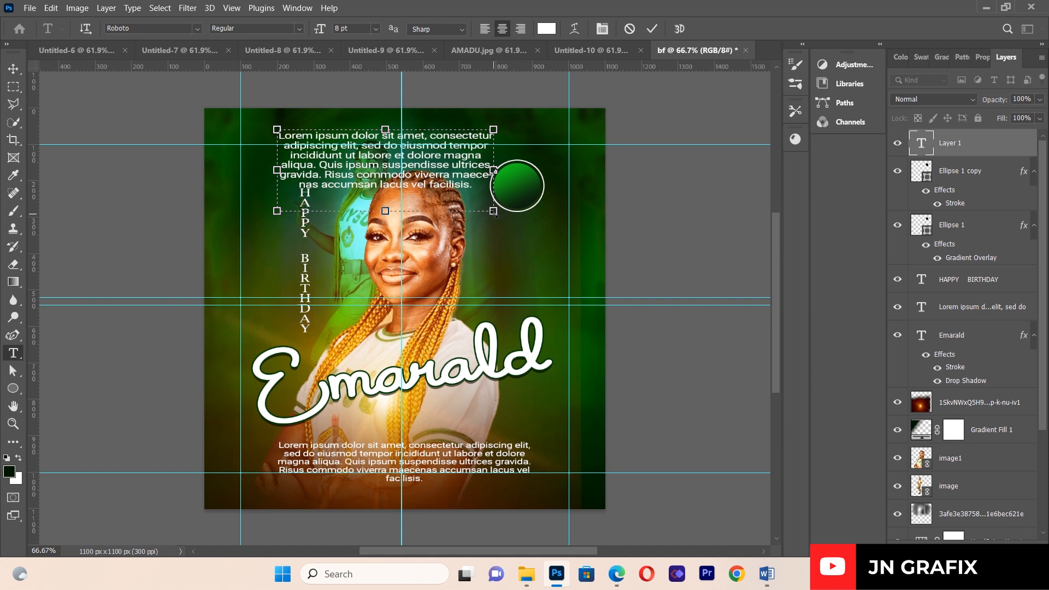
{"action": "type", "text": "4TH"}
Step: Set the font of the "4TH" text to Adobe Caslon Pro Regular
{"action": "key", "text": "ctrl+a"}
{"action": "left_click", "coordinate": [167, 29]}
{"action": "type", "text": "CAS"}
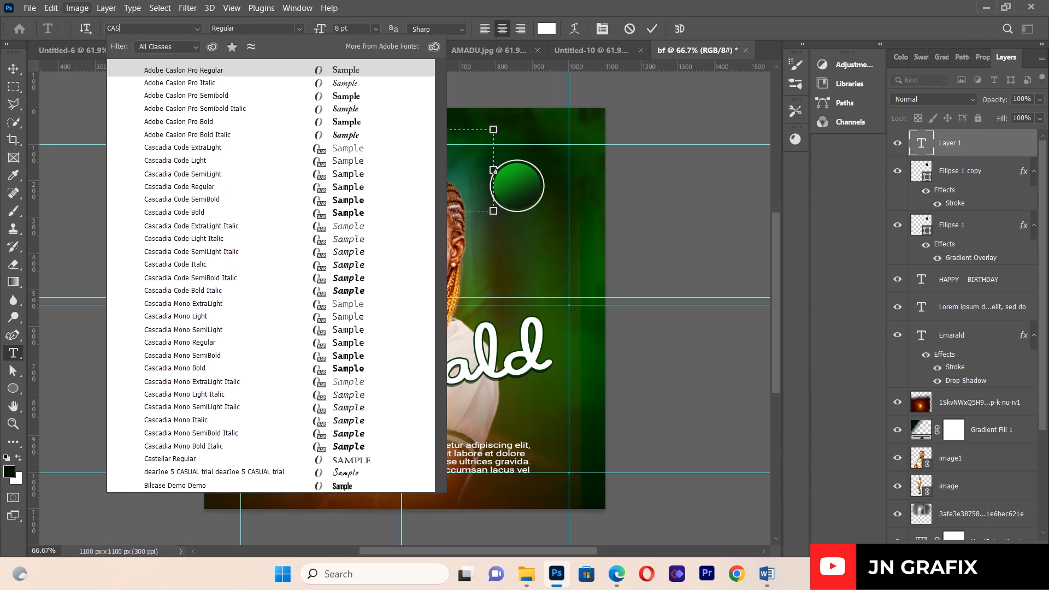
{"action": "type", "text": "LO"}
{"action": "key", "text": "Return"}
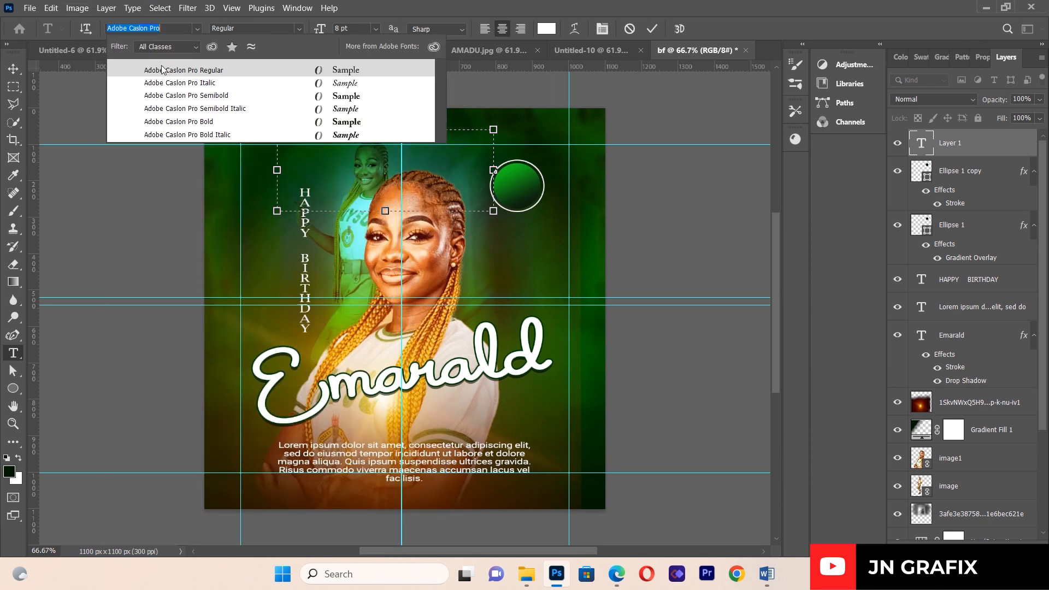
{"action": "left_click", "coordinate": [166, 65]}
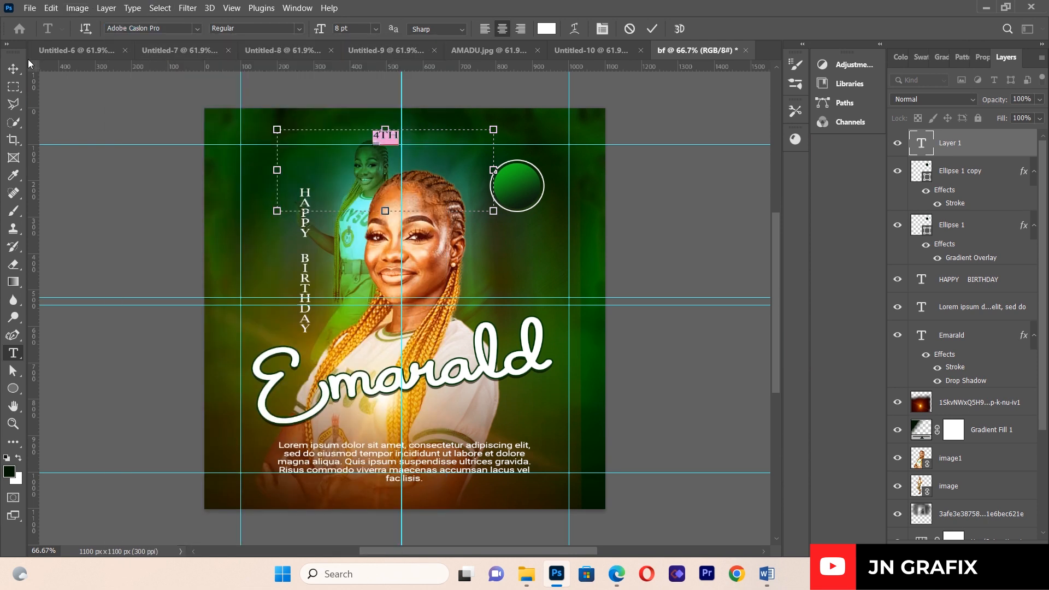
Step: Move the "4TH" text into the upper part of the circle badge, enlarge it slightly and deselect it
{"action": "left_click", "coordinate": [13, 68]}
{"action": "left_click_drag", "start_coordinate": [396, 139], "coordinate": [526, 175]}
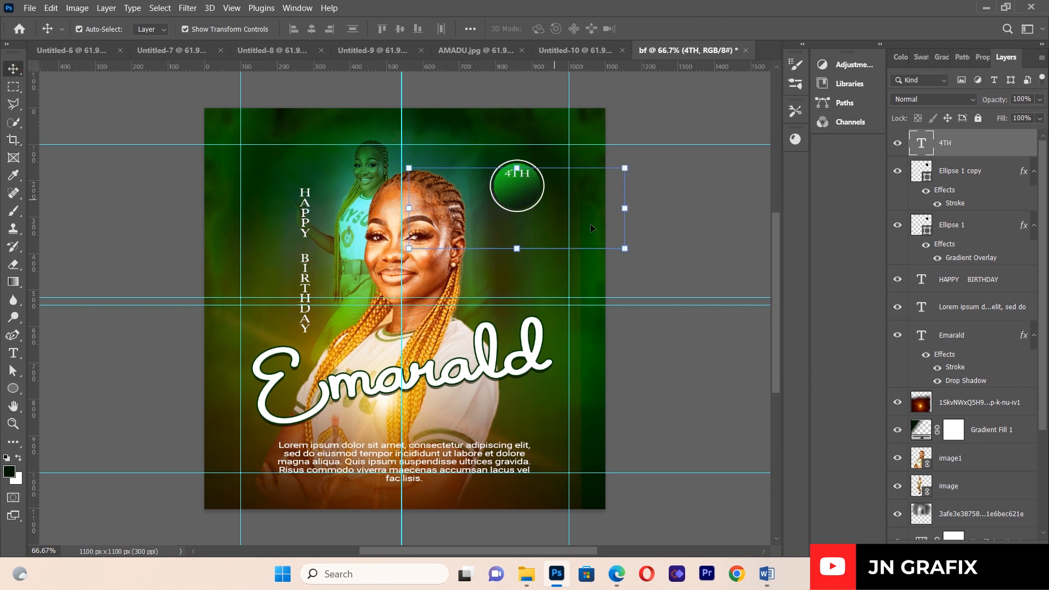
{"action": "left_click_drag", "start_coordinate": [627, 259], "coordinate": [670, 278]}
{"action": "left_click_drag", "start_coordinate": [545, 178], "coordinate": [527, 181]}
{"action": "left_click", "coordinate": [84, 186]}
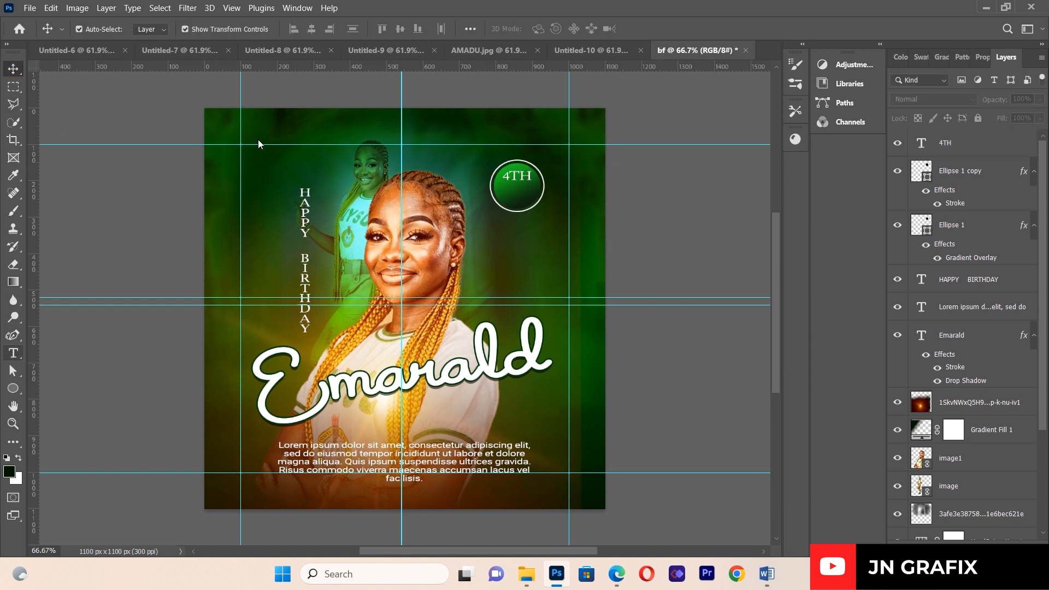
Step: Create a second text box over the small portrait, enter "NOV" in place of the placeholder and set its size to 24 pt
{"action": "left_click_drag", "start_coordinate": [265, 133], "coordinate": [453, 198]}
{"action": "key", "text": "BackSpace"}
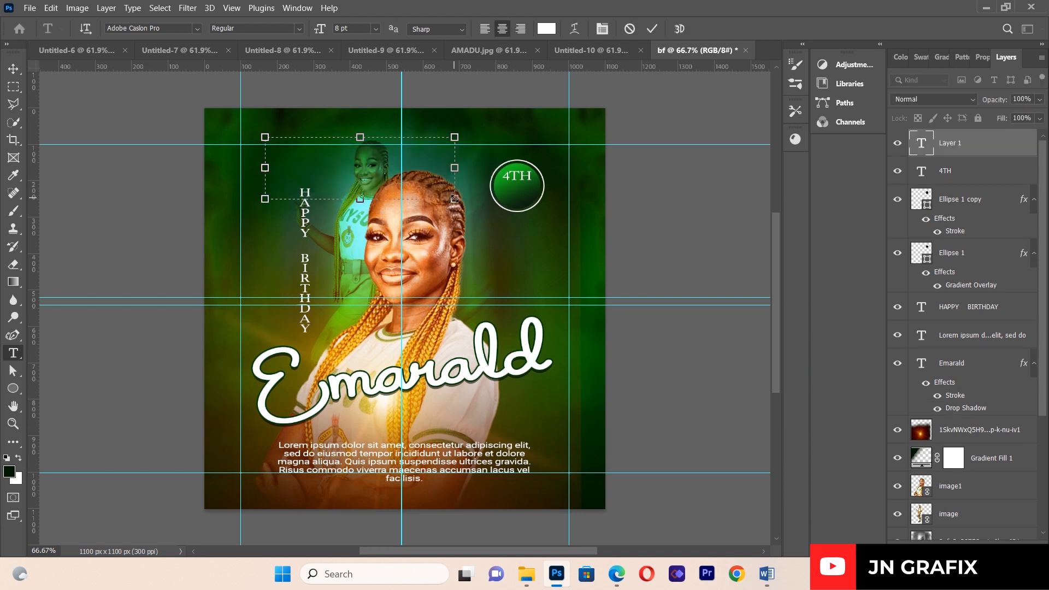
{"action": "type", "text": "NOV"}
{"action": "key", "text": "ctrl+a"}
{"action": "left_click", "coordinate": [375, 29]}
{"action": "left_click", "coordinate": [360, 148]}
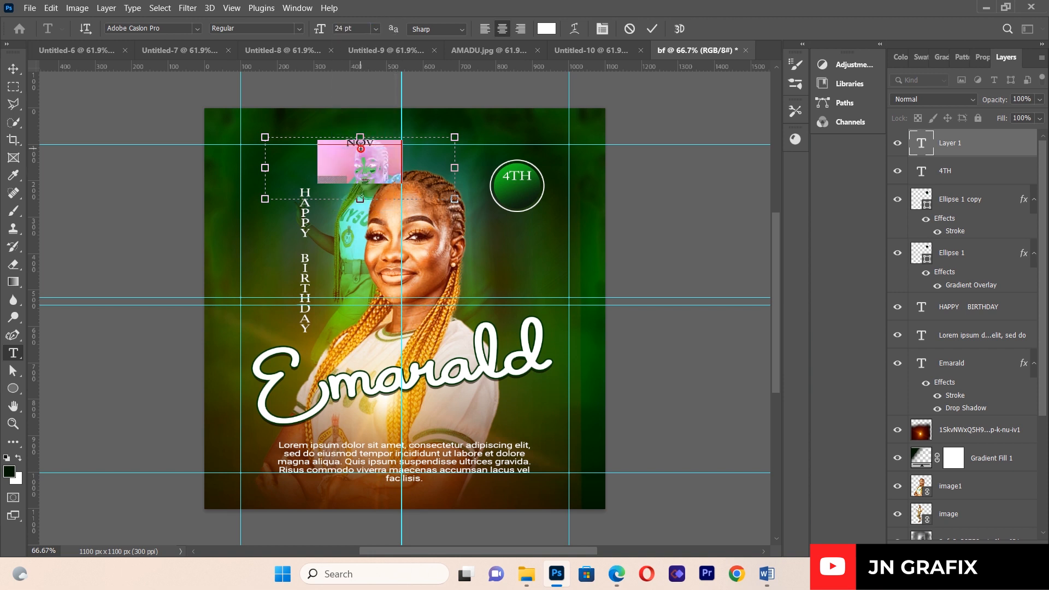
Step: Move the "NOV" text onto the circle badge, directly beneath "4TH"
{"action": "left_click", "coordinate": [13, 68]}
{"action": "left_click_drag", "start_coordinate": [391, 158], "coordinate": [543, 201]}
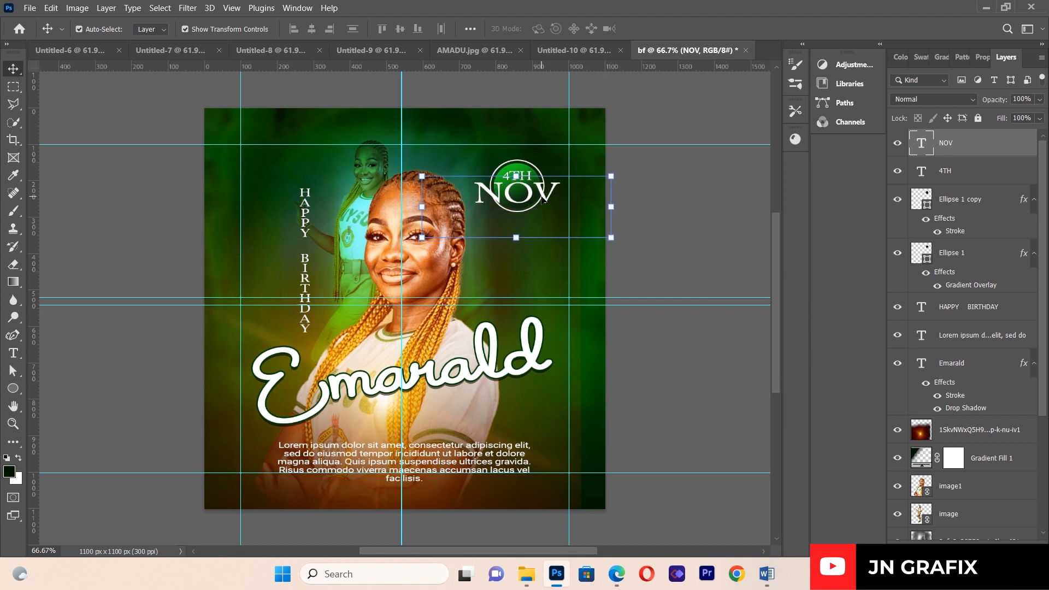
{"action": "left_click", "coordinate": [542, 198]}
Step: Apply a drop shadow to the "NOV" text with 52% opacity and fine-tune its distance
{"action": "left_click", "coordinate": [945, 549]}
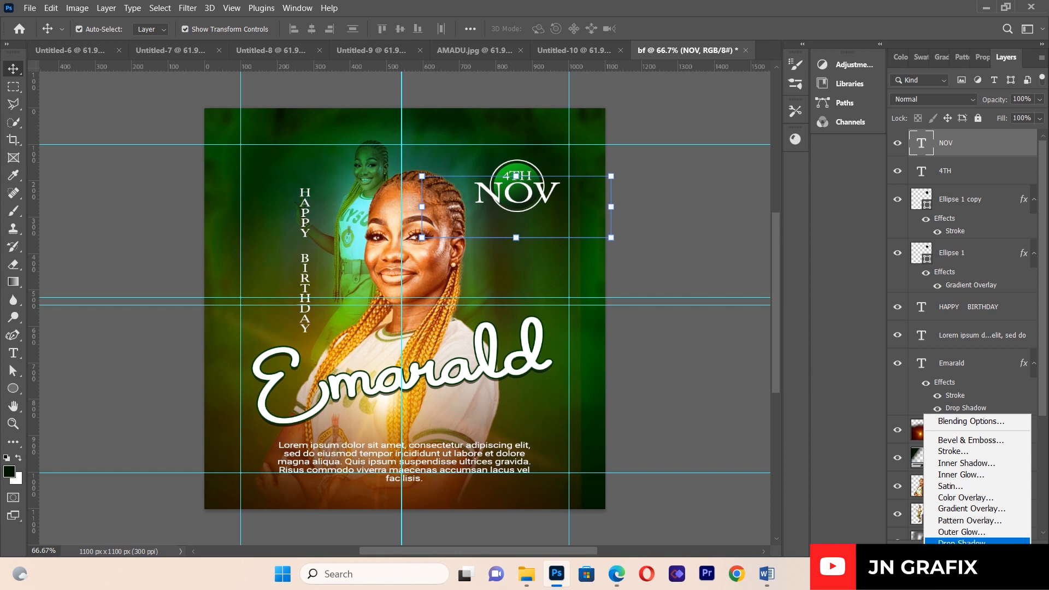
{"action": "left_click", "coordinate": [945, 549]}
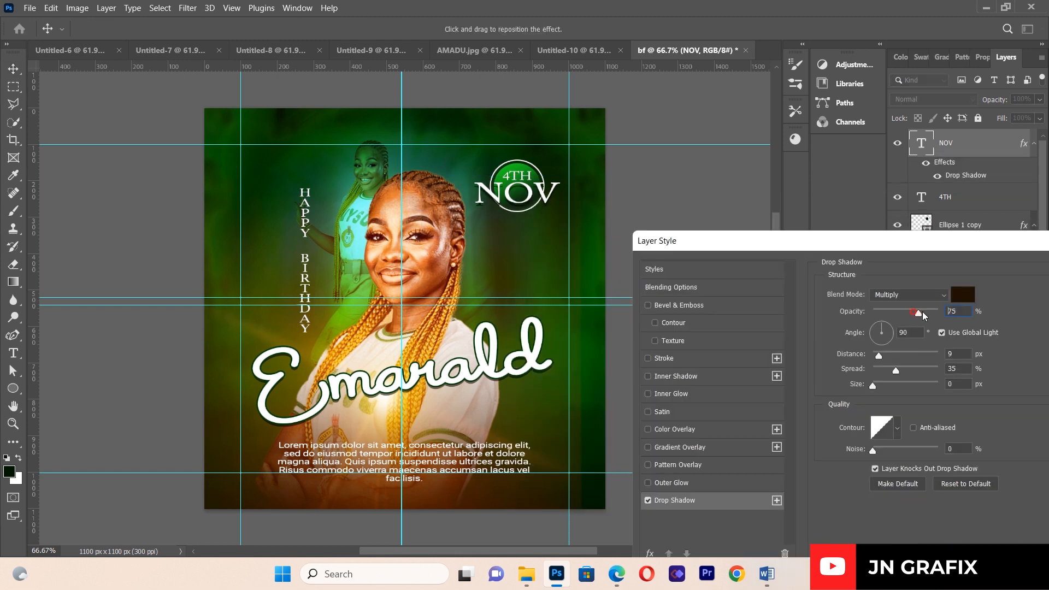
{"action": "left_click", "coordinate": [906, 311]}
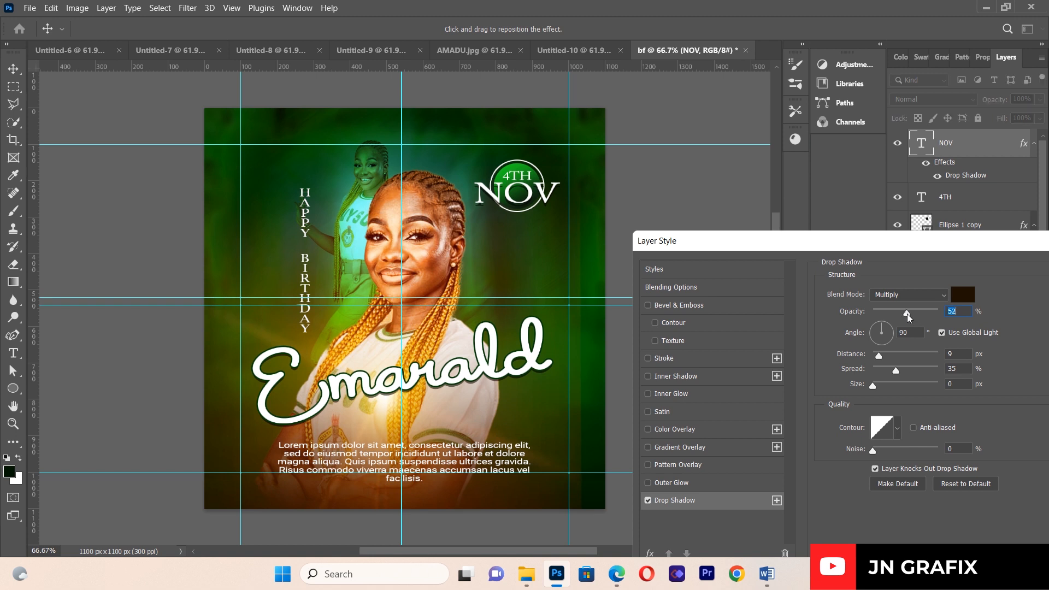
{"action": "left_click_drag", "start_coordinate": [883, 363], "coordinate": [879, 363]}
{"action": "left_click_drag", "start_coordinate": [922, 255], "coordinate": [748, 253]}
{"action": "left_click", "coordinate": [927, 282]}
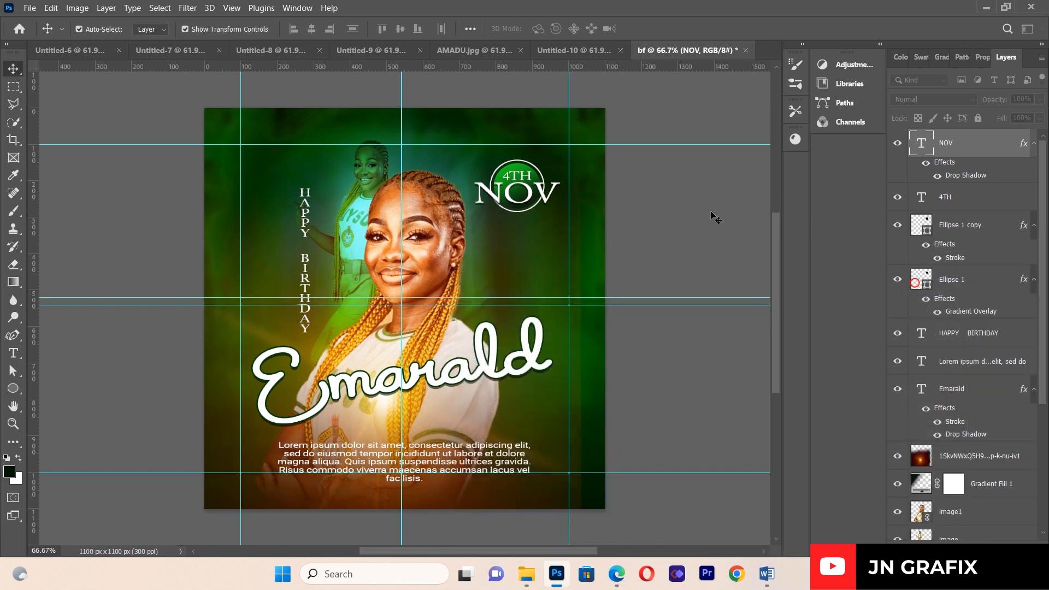
Step: Scale the "NOV" text to about 91% width and 94% height, recentre it on the badge and deselect it
{"action": "left_click_drag", "start_coordinate": [613, 235], "coordinate": [593, 234]}
{"action": "left_click_drag", "start_coordinate": [534, 192], "coordinate": [544, 197]}
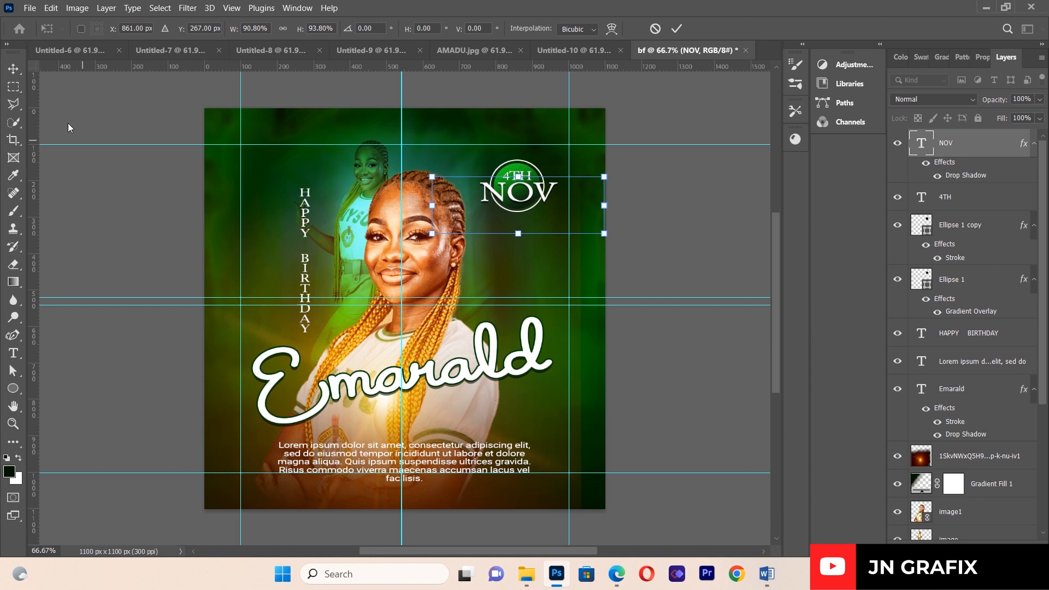
{"action": "left_click", "coordinate": [14, 67]}
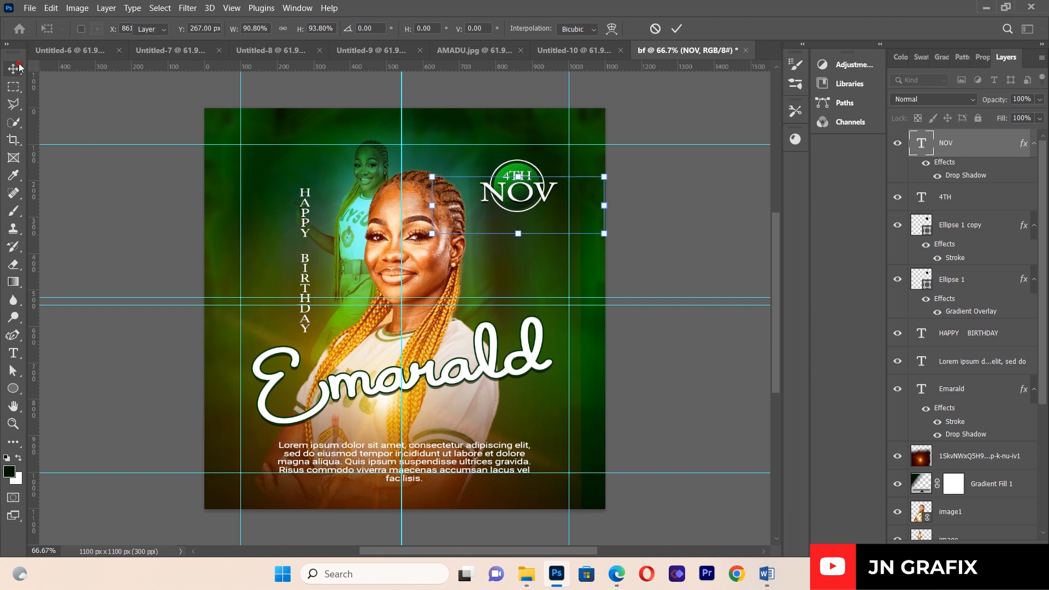
{"action": "left_click", "coordinate": [80, 211]}
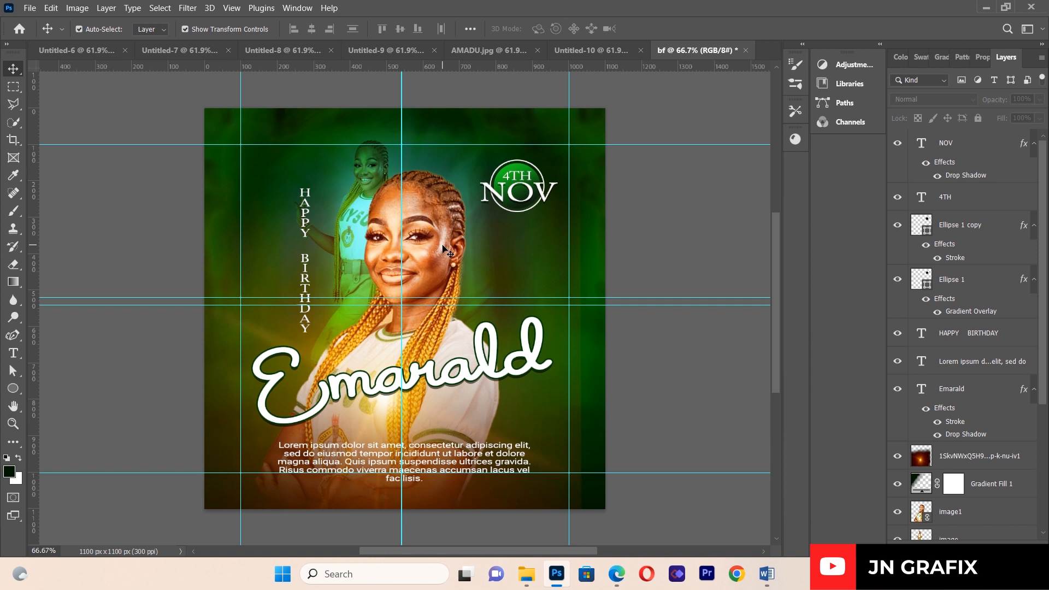
Step: Place the green ribbon image as a linked object and shift it slightly upward on the flyer
{"action": "left_click", "coordinate": [30, 8]}
{"action": "left_click", "coordinate": [91, 269]}
{"action": "double_click", "coordinate": [379, 119]}
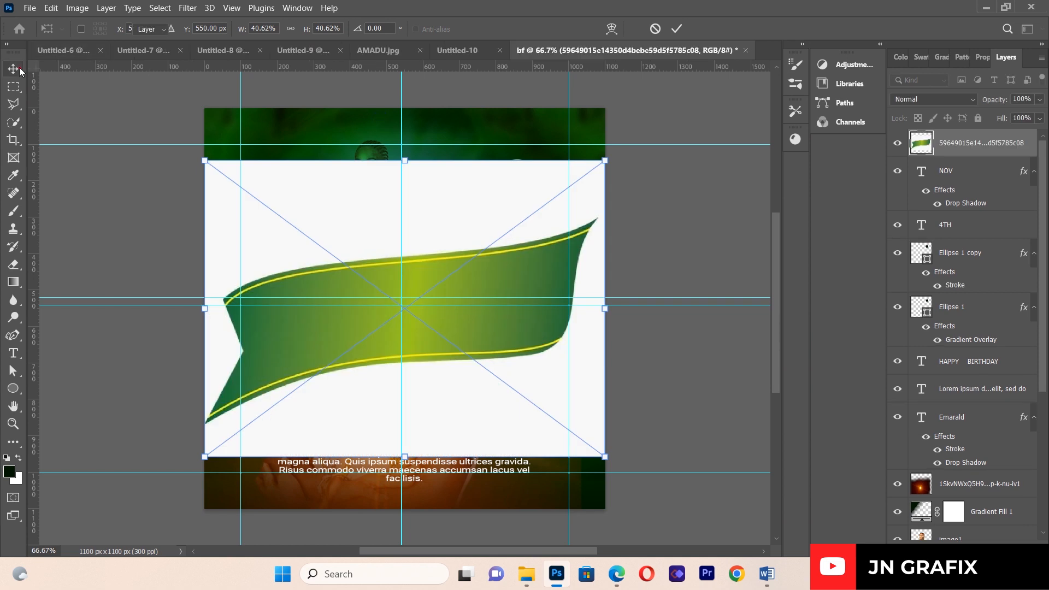
{"action": "key", "text": "Return"}
{"action": "left_click_drag", "start_coordinate": [479, 264], "coordinate": [477, 251]}
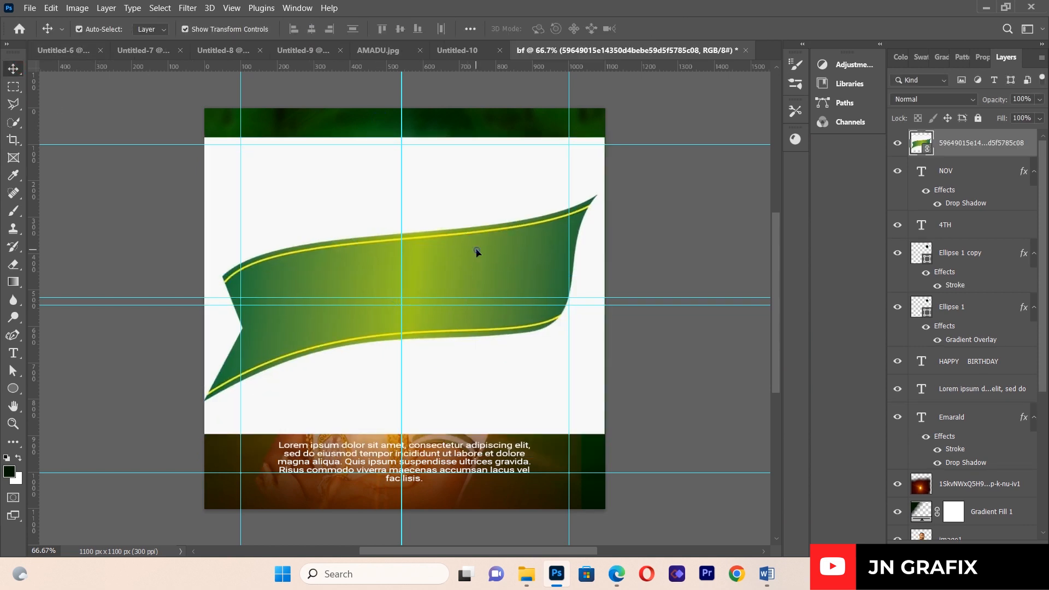
Step: Select the ribbon as the subject and mask out its white background
{"action": "left_click", "coordinate": [20, 123]}
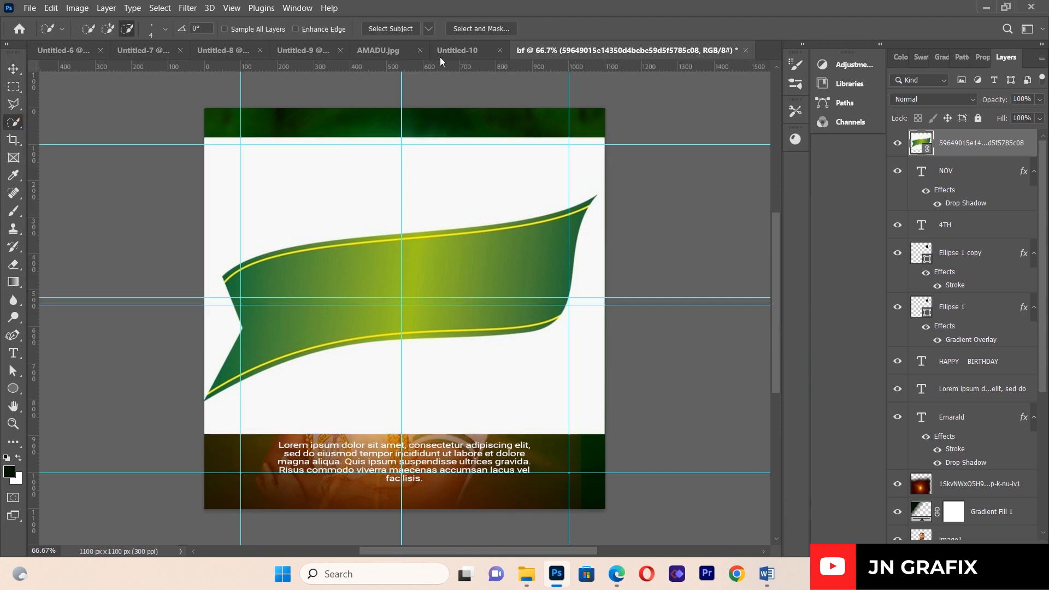
{"action": "left_click", "coordinate": [378, 30]}
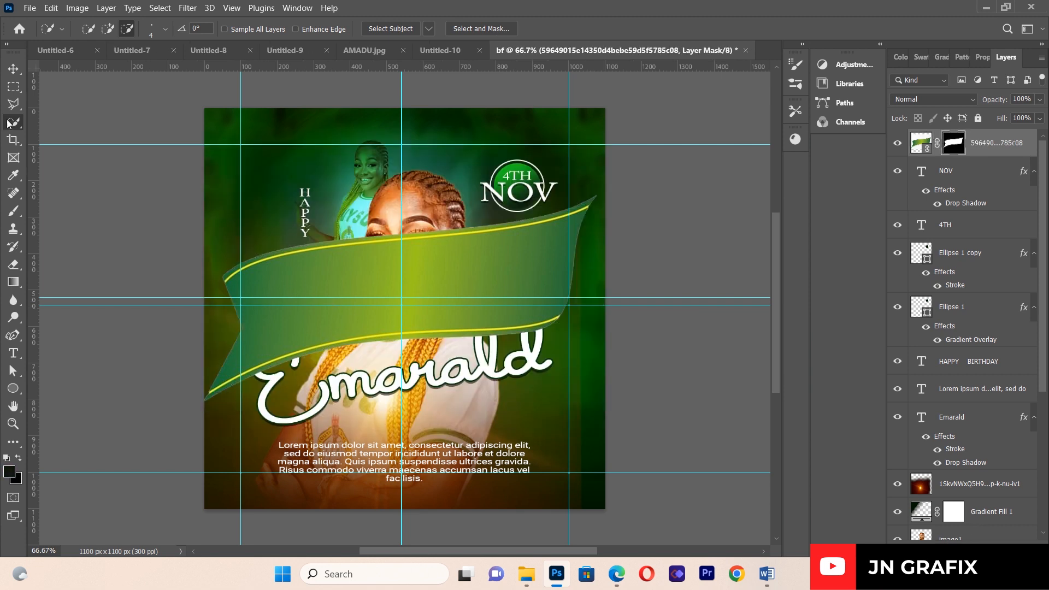
Step: Scale the ribbon to about 22% width and 32% height and position it over the top of the vertical greeting
{"action": "left_click", "coordinate": [13, 68]}
{"action": "left_click_drag", "start_coordinate": [607, 133], "coordinate": [296, 339]}
{"action": "left_click_drag", "start_coordinate": [273, 396], "coordinate": [358, 177]}
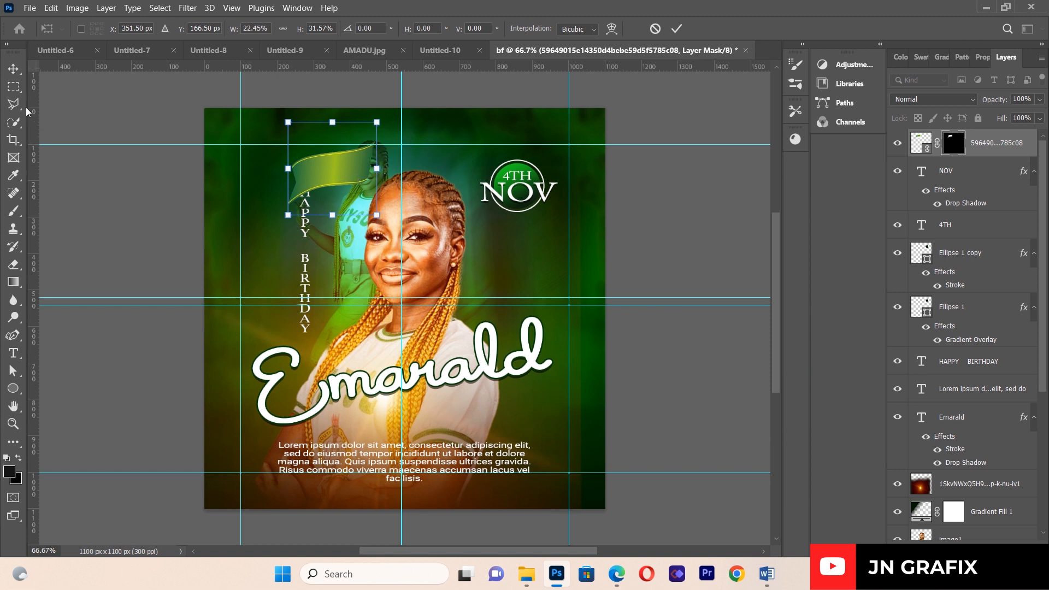
{"action": "left_click", "coordinate": [15, 75]}
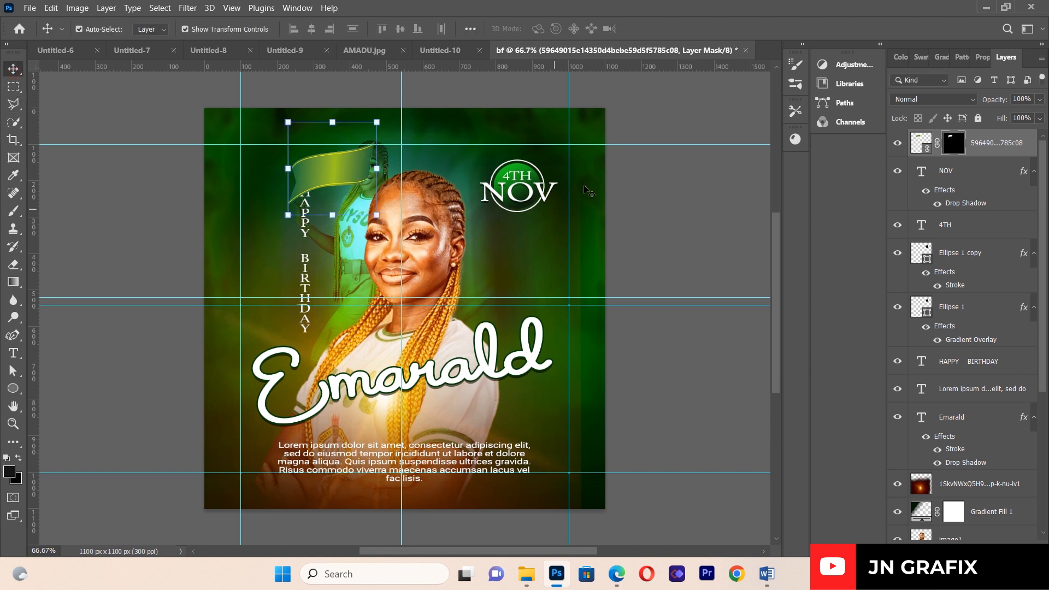
Step: Add a Hue/Saturation adjustment layer above the ribbon with a hue of -39
{"action": "left_click", "coordinate": [980, 549]}
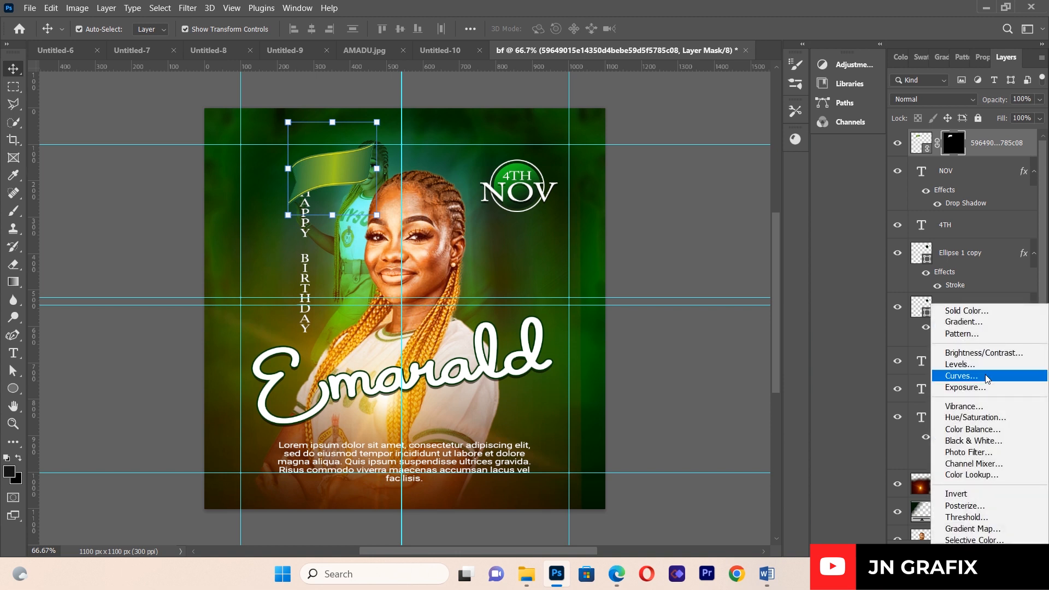
{"action": "left_click", "coordinate": [975, 418]}
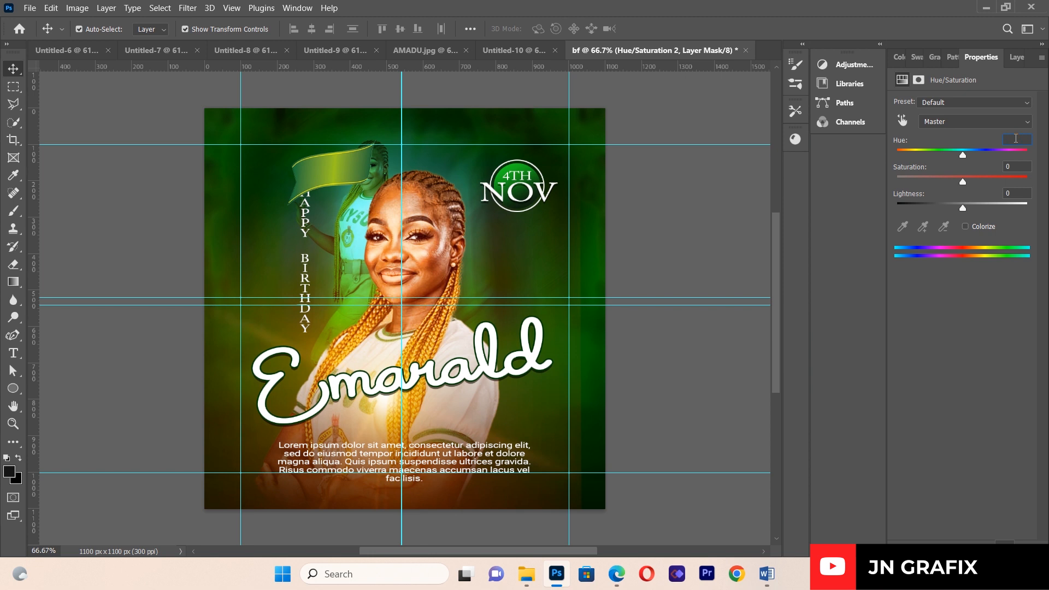
{"action": "left_click", "coordinate": [1015, 139]}
{"action": "type", "text": "-39"}
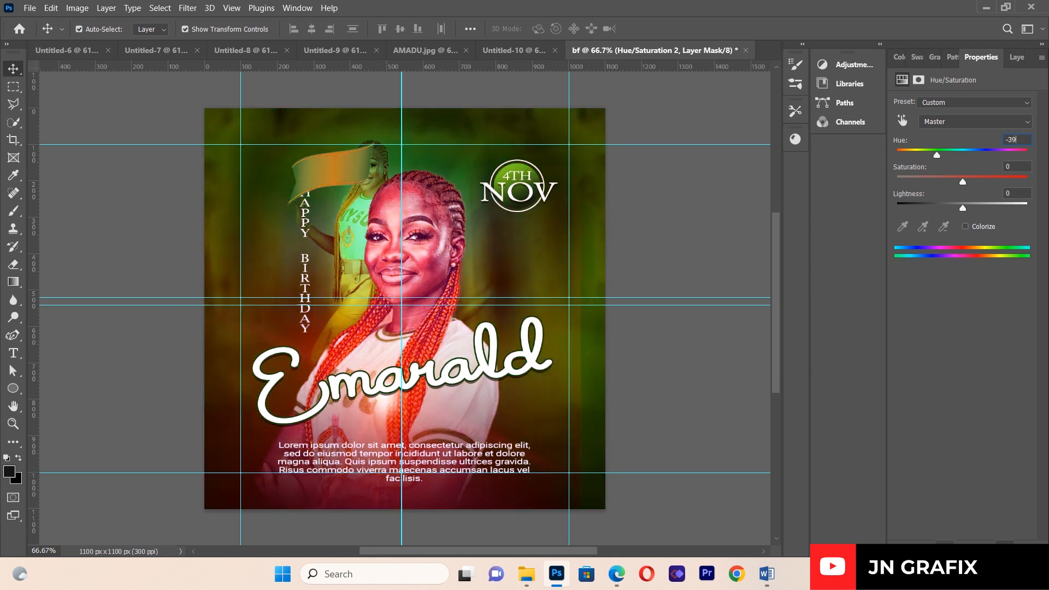
{"action": "key", "text": "Return"}
Step: Clip the Hue/Saturation adjustment to the ribbon layer only and select the ribbon
{"action": "left_click", "coordinate": [945, 544]}
{"action": "left_click", "coordinate": [945, 544]}
{"action": "left_click", "coordinate": [944, 544]}
{"action": "left_click", "coordinate": [333, 179]}
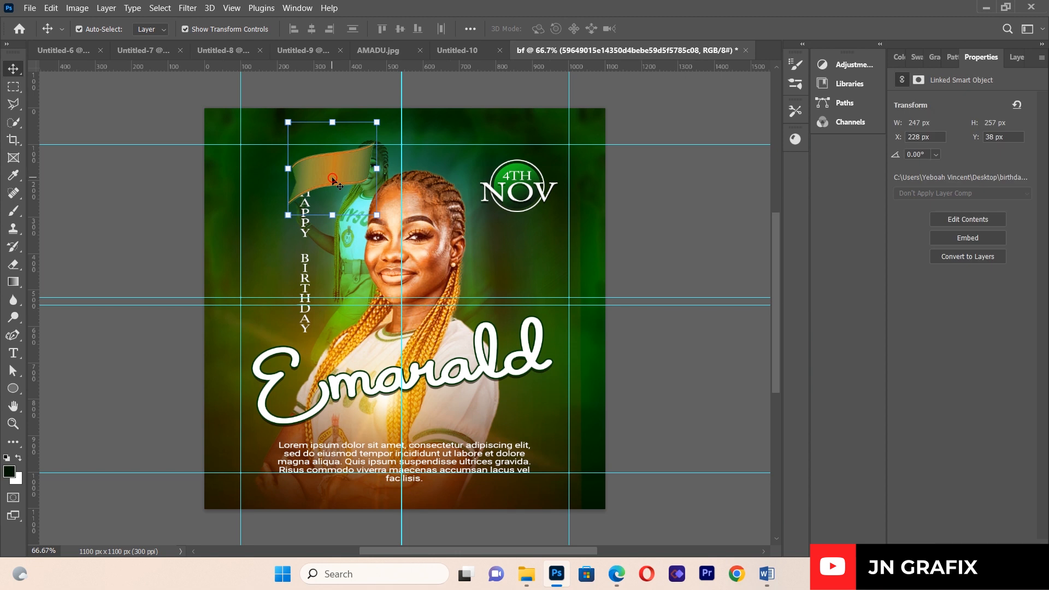
Step: Set the ribbon's Hue/Saturation adjustment to saturation +100 and lightness +23, and return to the layer list
{"action": "left_click", "coordinate": [1019, 58]}
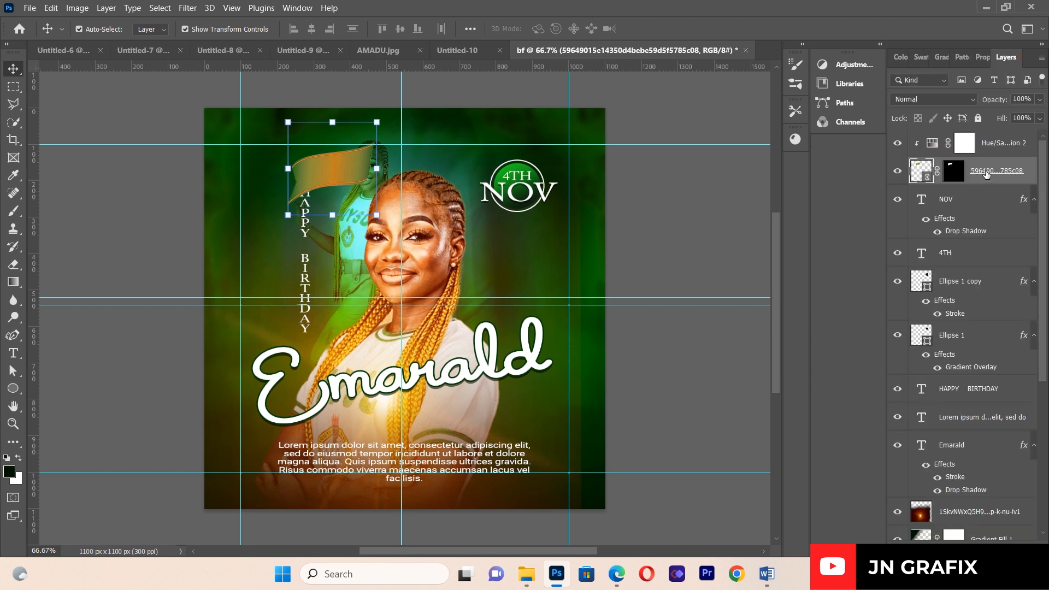
{"action": "left_click", "coordinate": [931, 145]}
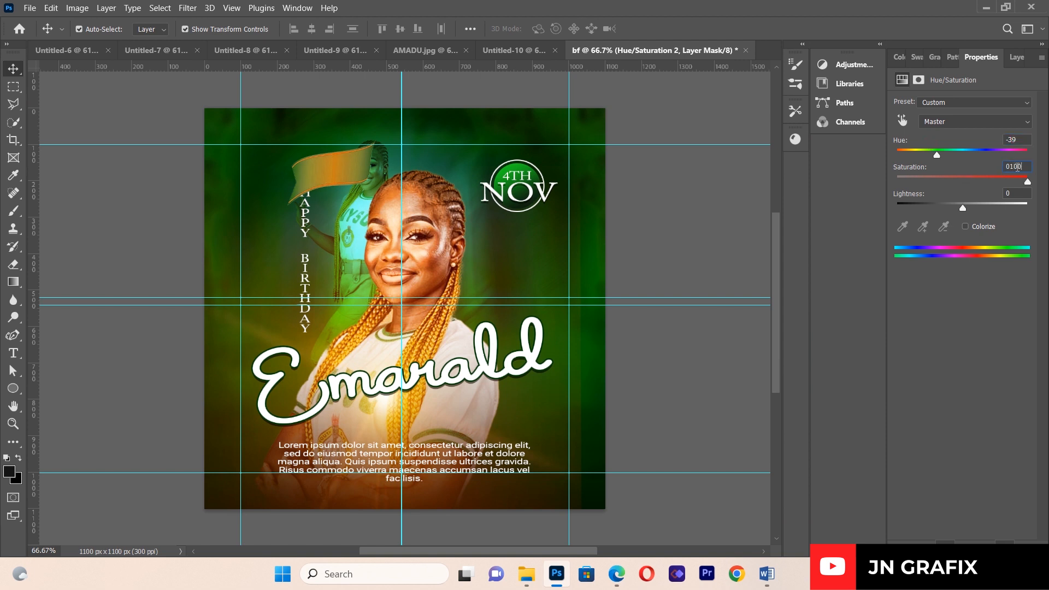
{"action": "type", "text": "0"}
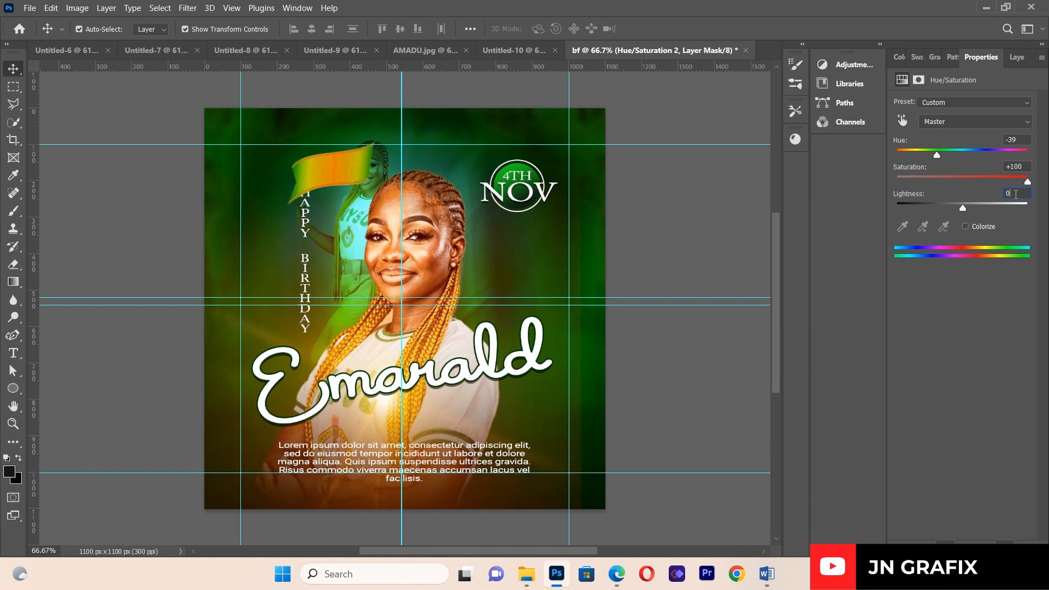
{"action": "type", "text": "023"}
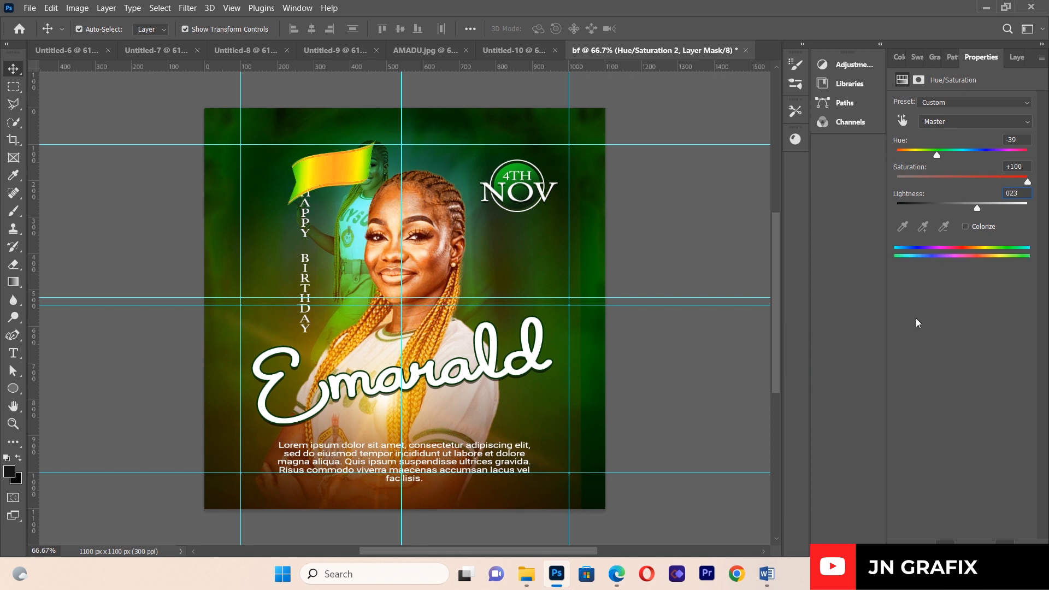
{"action": "left_click", "coordinate": [1016, 57]}
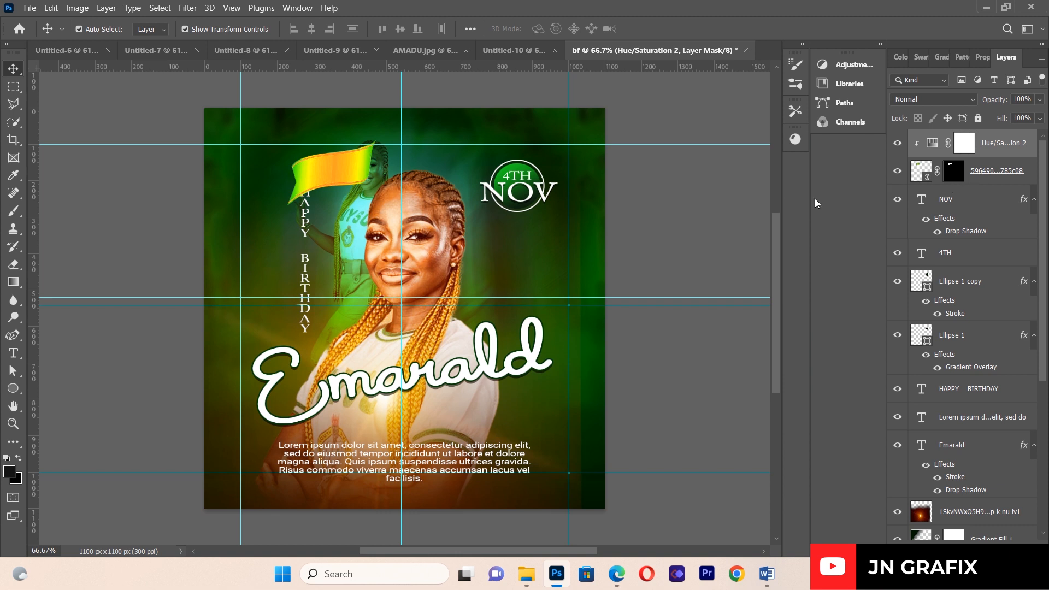
Step: Shrink and tilt the ribbon into a small confetti piece over the top of the vertical greeting
{"action": "left_click", "coordinate": [67, 96]}
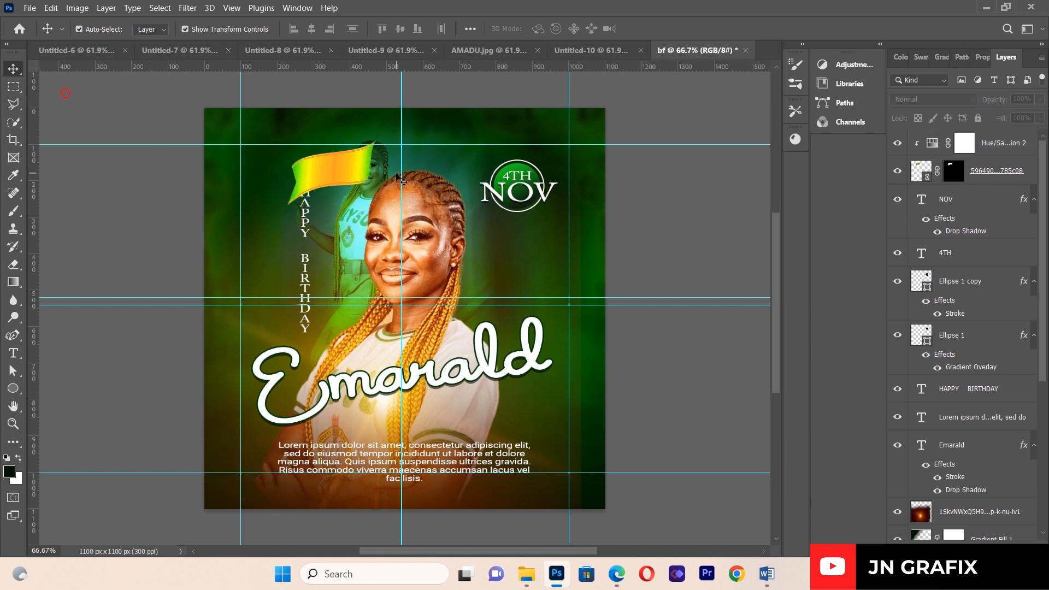
{"action": "left_click", "coordinate": [356, 178]}
{"action": "left_click_drag", "start_coordinate": [376, 121], "coordinate": [315, 176]}
{"action": "key", "text": "Return"}
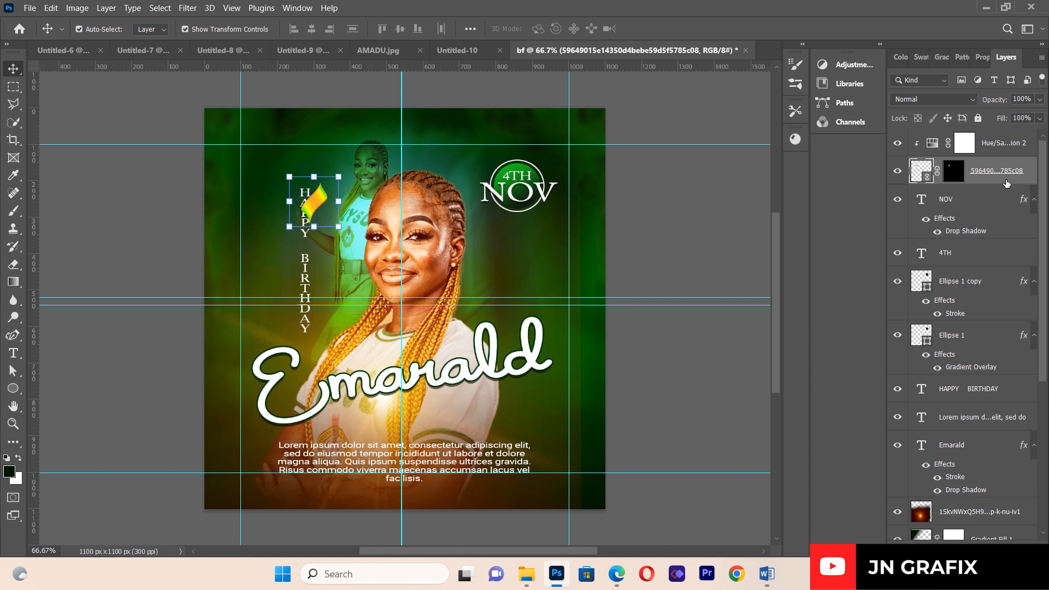
Step: Convert the ribbon layer and its clipped Hue/Saturation adjustment together into one smart object
{"action": "left_click", "coordinate": [999, 146], "text": "shift"}
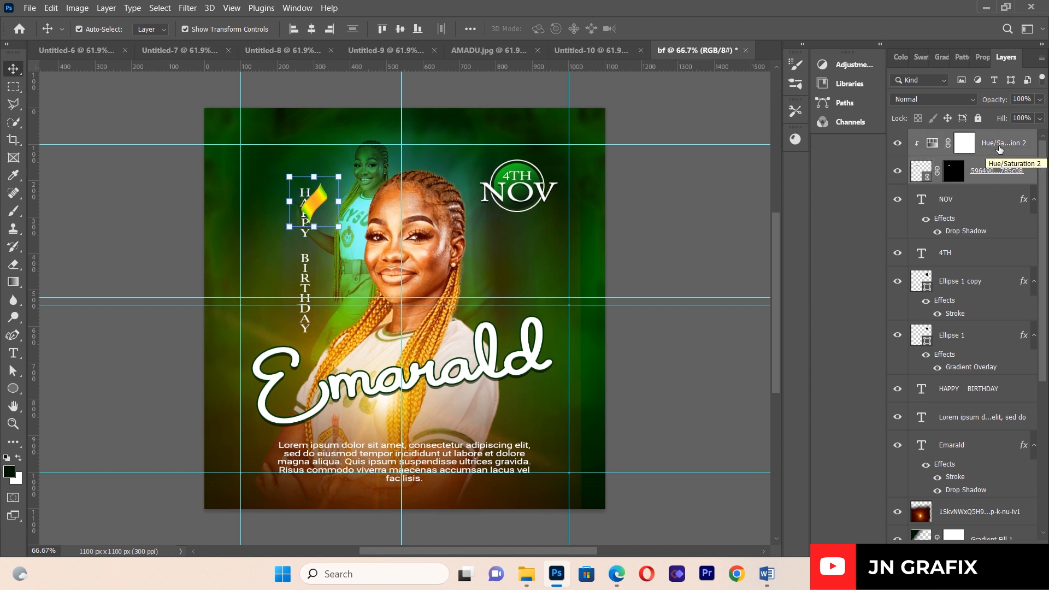
{"action": "right_click", "coordinate": [999, 147]}
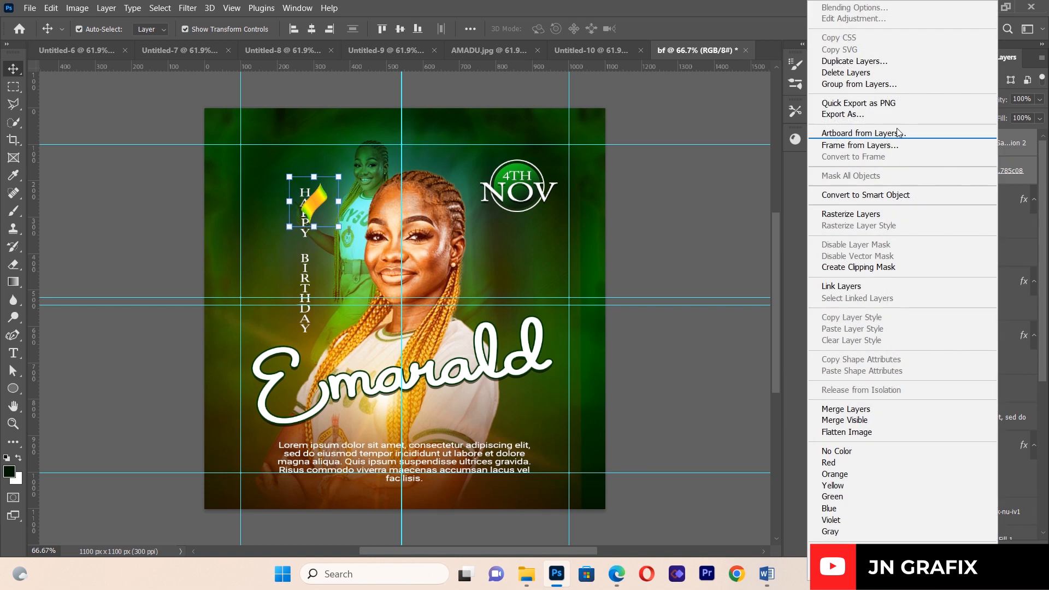
{"action": "left_click", "coordinate": [893, 195]}
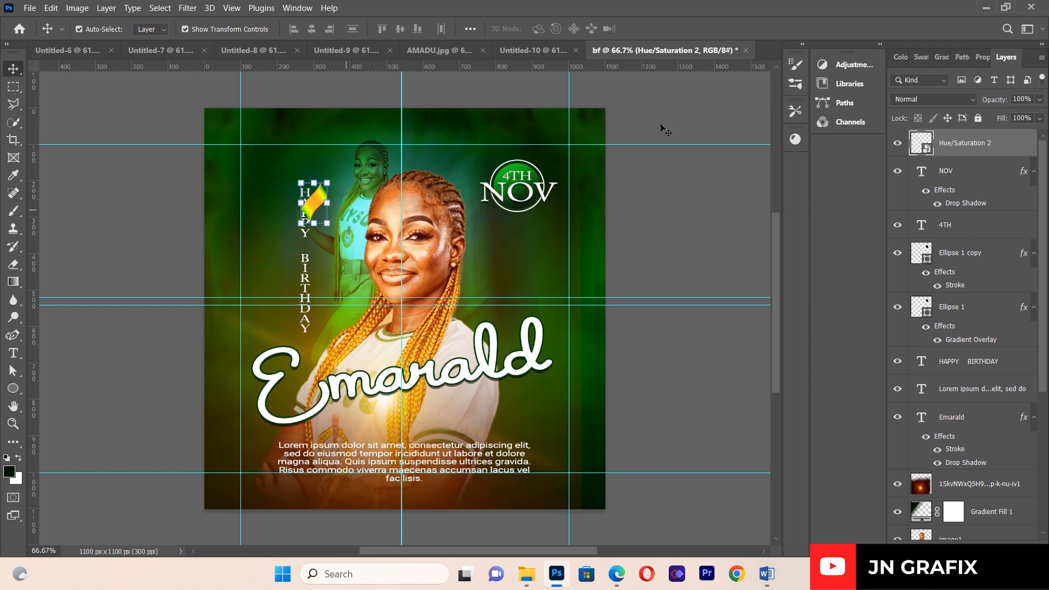
{"action": "left_click", "coordinate": [689, 229]}
Step: Duplicate the ribbon, leaving one piece over the end of the celebrant's name and one in the flyer's lower-left corner
{"action": "left_click_drag", "start_coordinate": [321, 211], "coordinate": [463, 335]}
{"action": "key", "text": "ctrl+j"}
{"action": "left_click", "coordinate": [356, 187]}
{"action": "left_click_drag", "start_coordinate": [357, 187], "coordinate": [240, 381]}
{"action": "left_click_drag", "start_coordinate": [251, 435], "coordinate": [253, 485]}
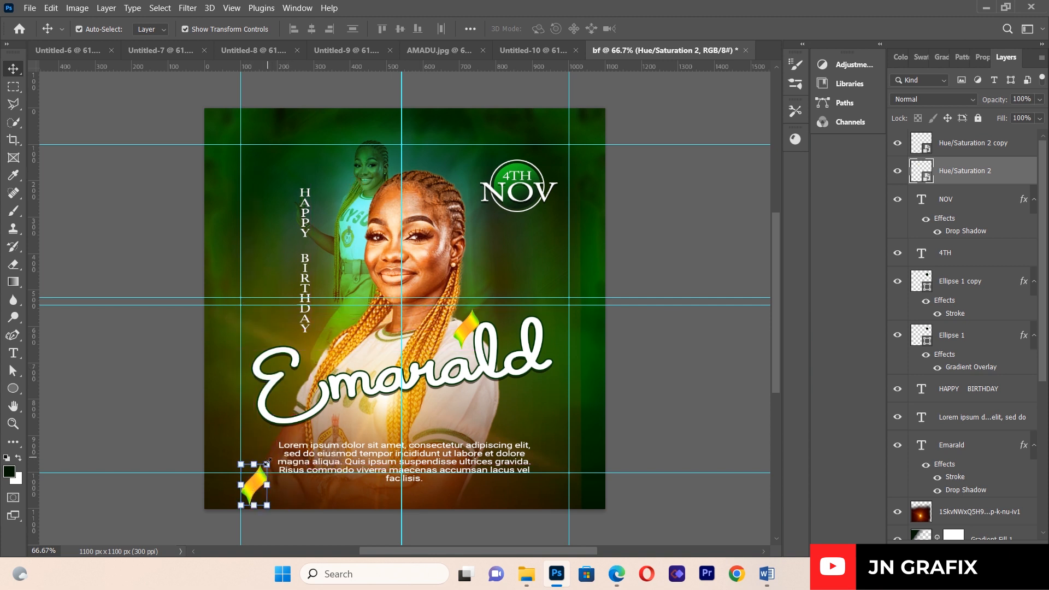
Step: Duplicate the lower-left ribbon, scale the copy to about 85% width and 77% height, and place it between the vertical greeting and the face
{"action": "key", "text": "ctrl+j"}
{"action": "left_click_drag", "start_coordinate": [260, 469], "coordinate": [371, 336]}
{"action": "key", "text": "ctrl+t"}
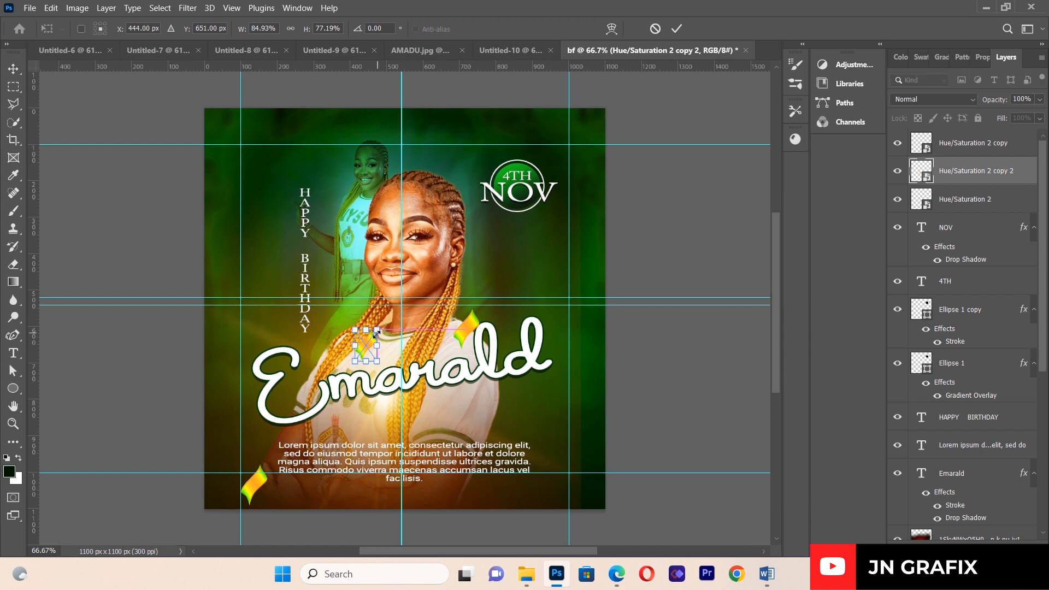
{"action": "left_click_drag", "start_coordinate": [369, 343], "coordinate": [348, 277]}
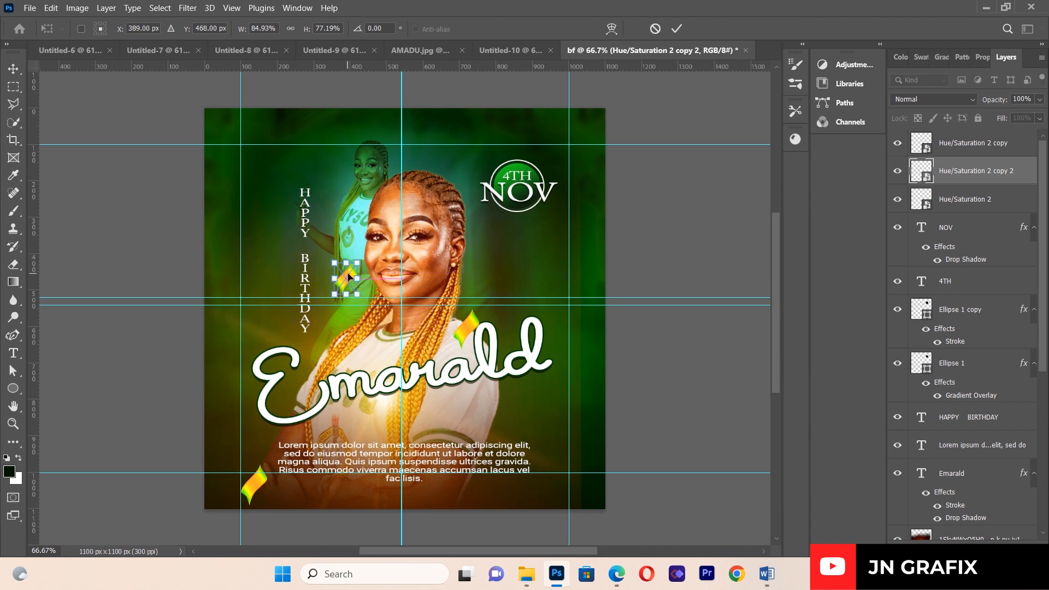
{"action": "left_click", "coordinate": [13, 69]}
{"action": "left_click", "coordinate": [124, 230]}
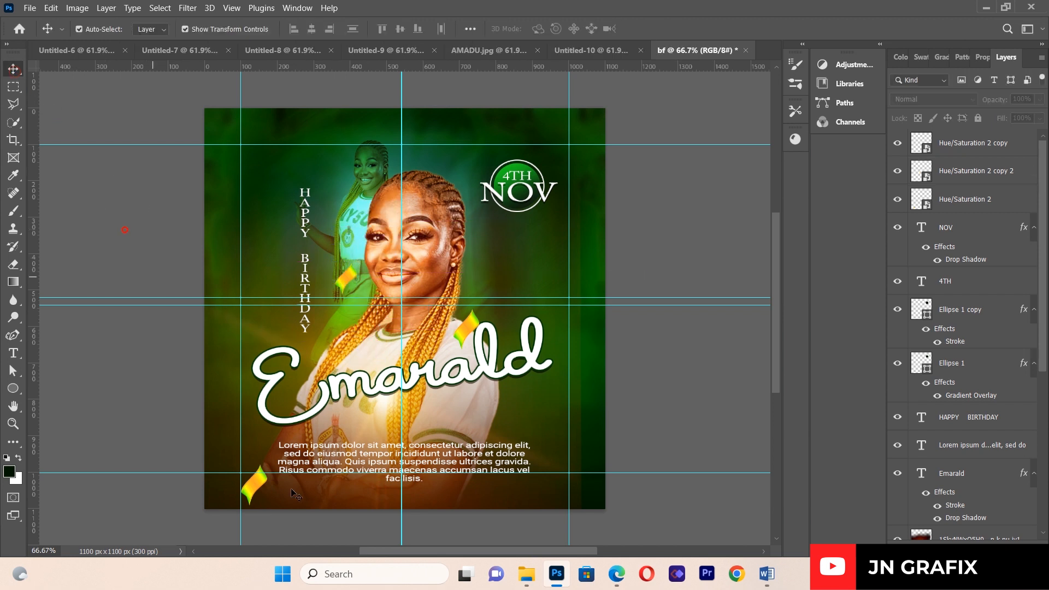
Step: Duplicate the lower-left ribbon, scale the copy to about 70% width and 71% height, and place it below the date badge beside the face
{"action": "left_click", "coordinate": [256, 491]}
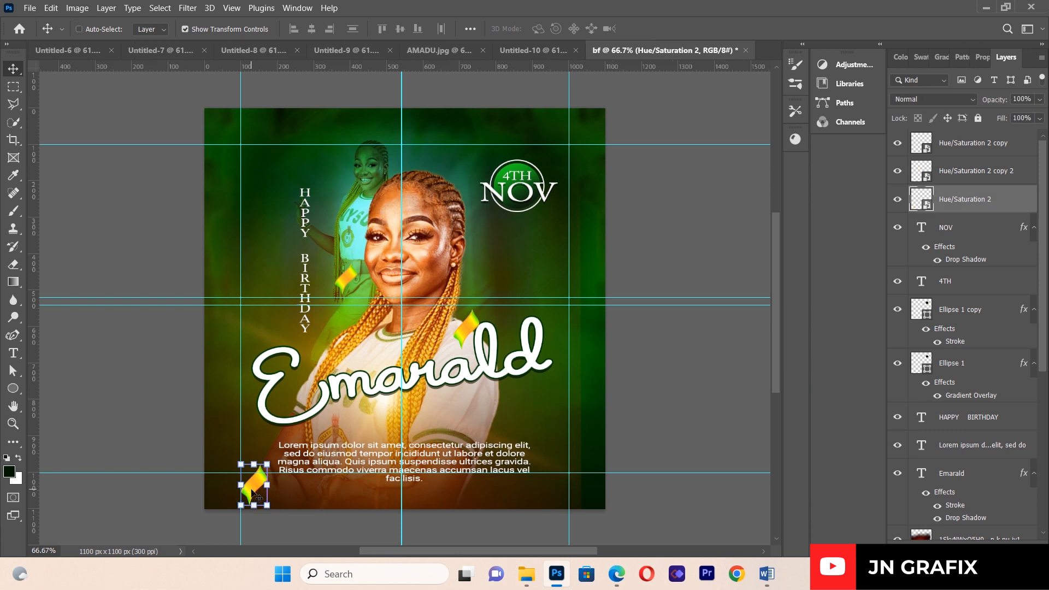
{"action": "left_click_drag", "start_coordinate": [256, 494], "coordinate": [521, 247]}
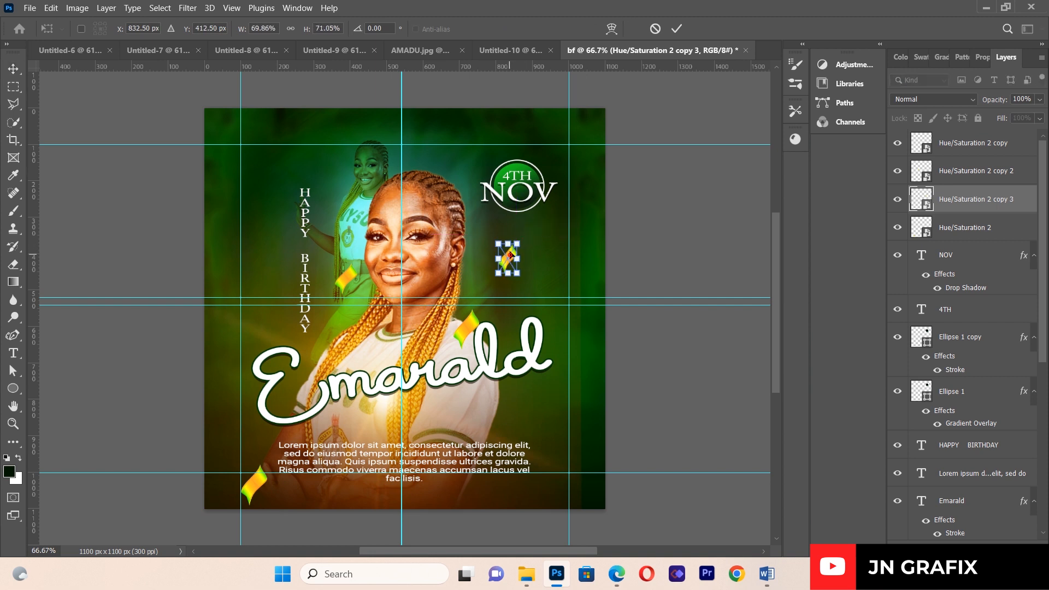
{"action": "left_click_drag", "start_coordinate": [511, 255], "coordinate": [483, 232]}
{"action": "left_click", "coordinate": [13, 69]}
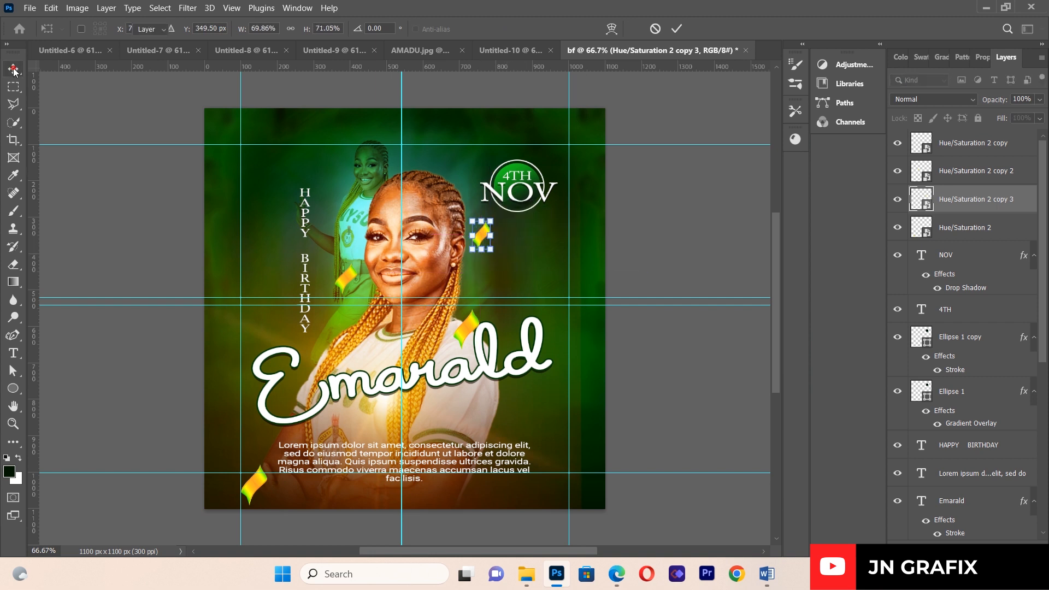
{"action": "left_click", "coordinate": [107, 237]}
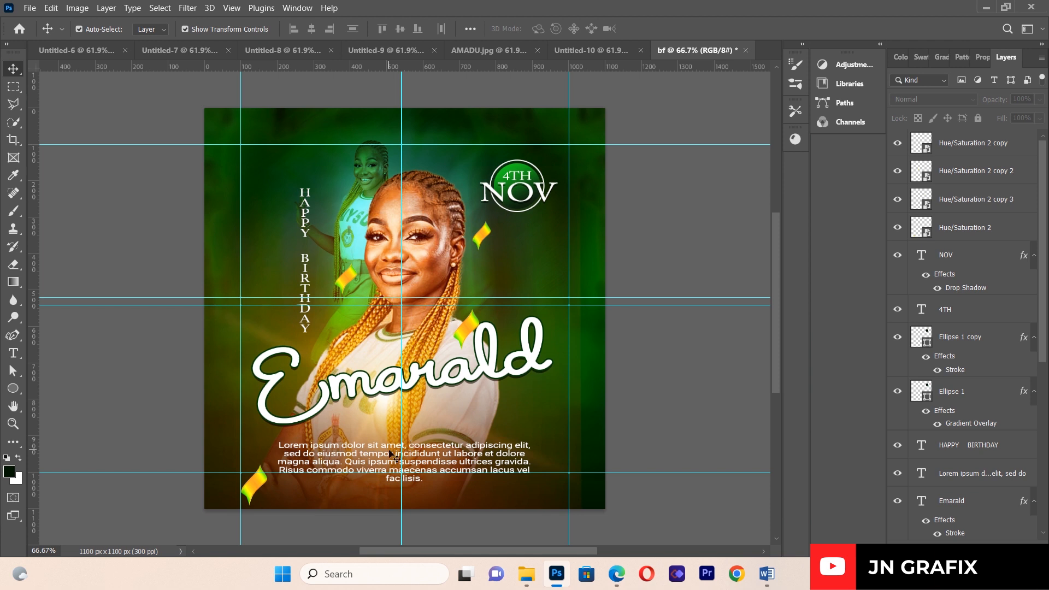
Step: Place a full-size copy of the lower-left ribbon just above the main portrait's head
{"action": "left_click", "coordinate": [252, 488]}
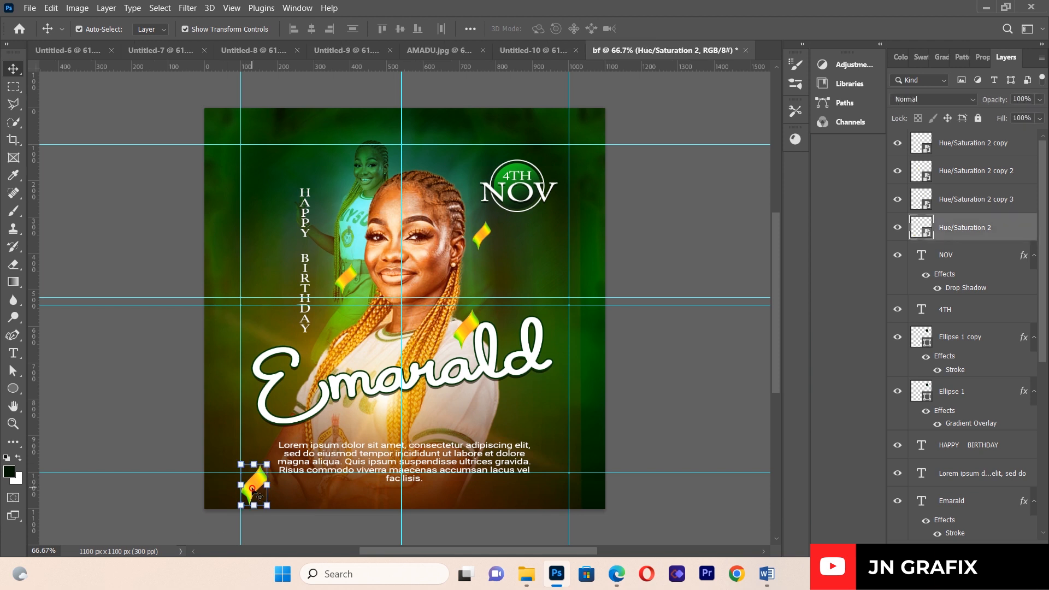
{"action": "left_click_drag", "start_coordinate": [258, 495], "coordinate": [426, 159]}
{"action": "left_click", "coordinate": [144, 257]}
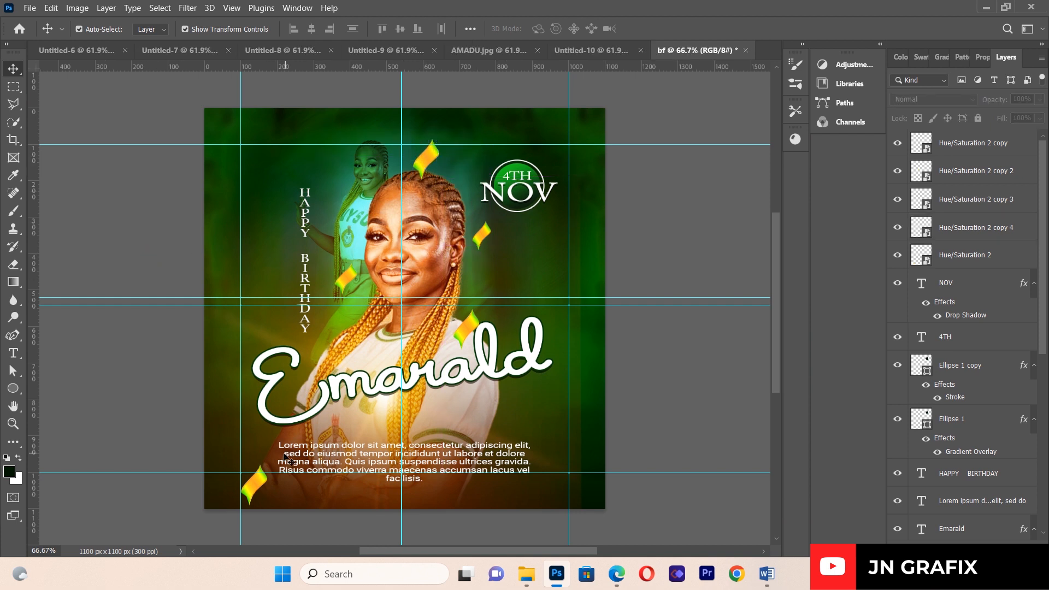
Step: Duplicate the lower-left ribbon, scale the copy to about 68% width and 62% height, and place it just right of the message paragraph
{"action": "left_click", "coordinate": [260, 495]}
{"action": "left_click_drag", "start_coordinate": [260, 495], "coordinate": [550, 404]}
{"action": "key", "text": "ctrl+t"}
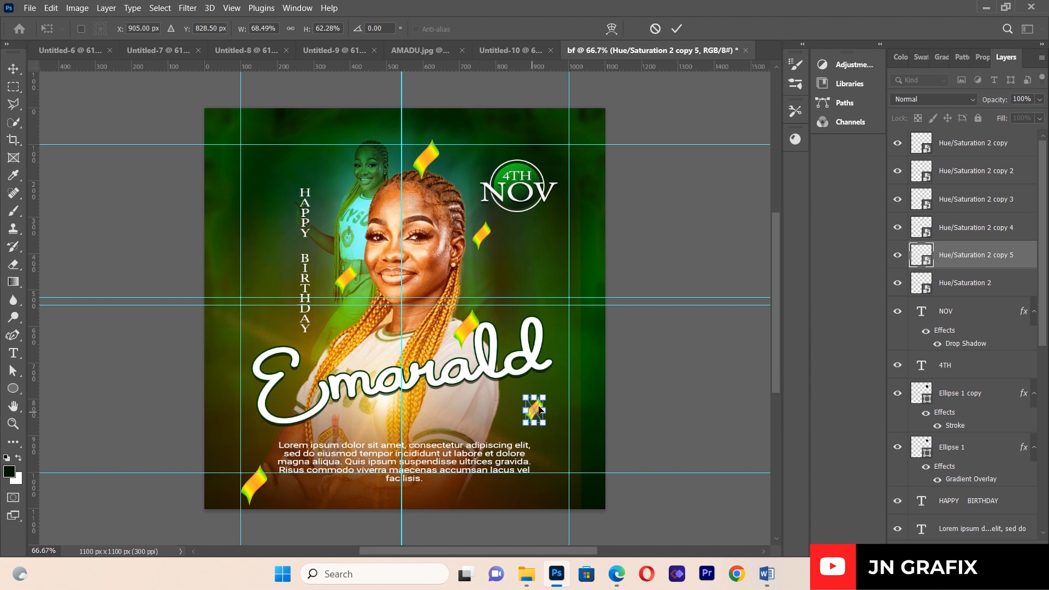
{"action": "left_click_drag", "start_coordinate": [535, 408], "coordinate": [557, 465]}
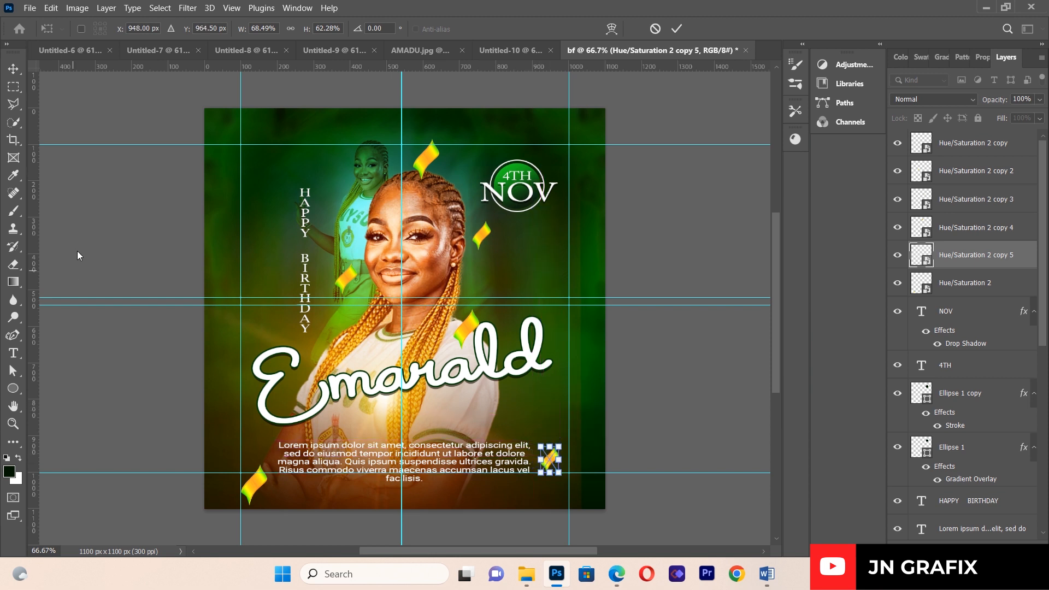
{"action": "left_click", "coordinate": [123, 405]}
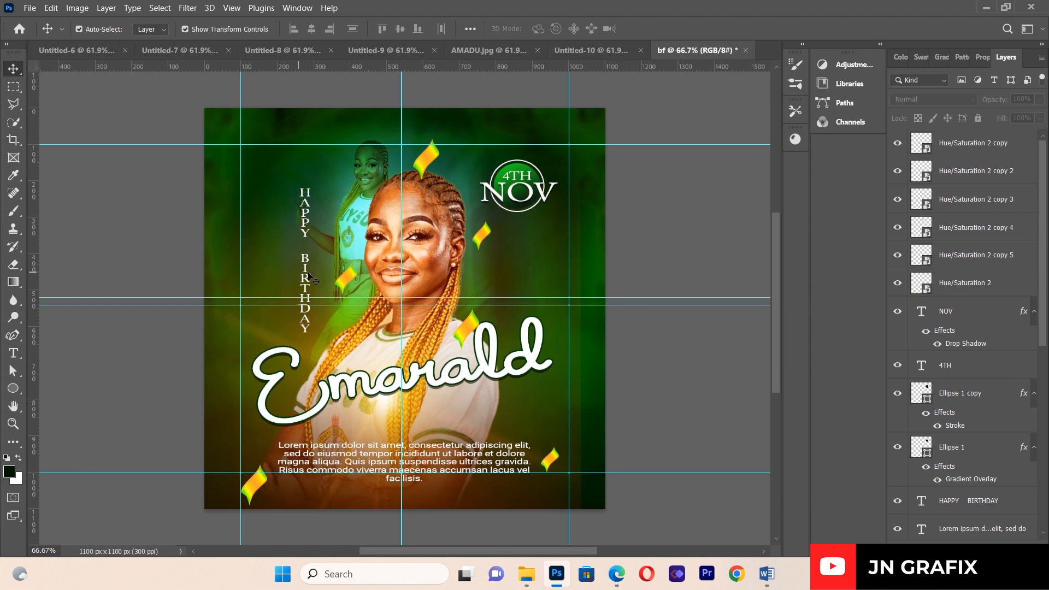
Step: Move the ribbon beside the vertical greeting to below the celebrant's name, and the ribbon above the head to the greeting's upper left
{"action": "left_click_drag", "start_coordinate": [341, 283], "coordinate": [353, 413]}
{"action": "left_click", "coordinate": [197, 346]}
{"action": "left_click_drag", "start_coordinate": [430, 159], "coordinate": [279, 158]}
{"action": "left_click", "coordinate": [188, 286]}
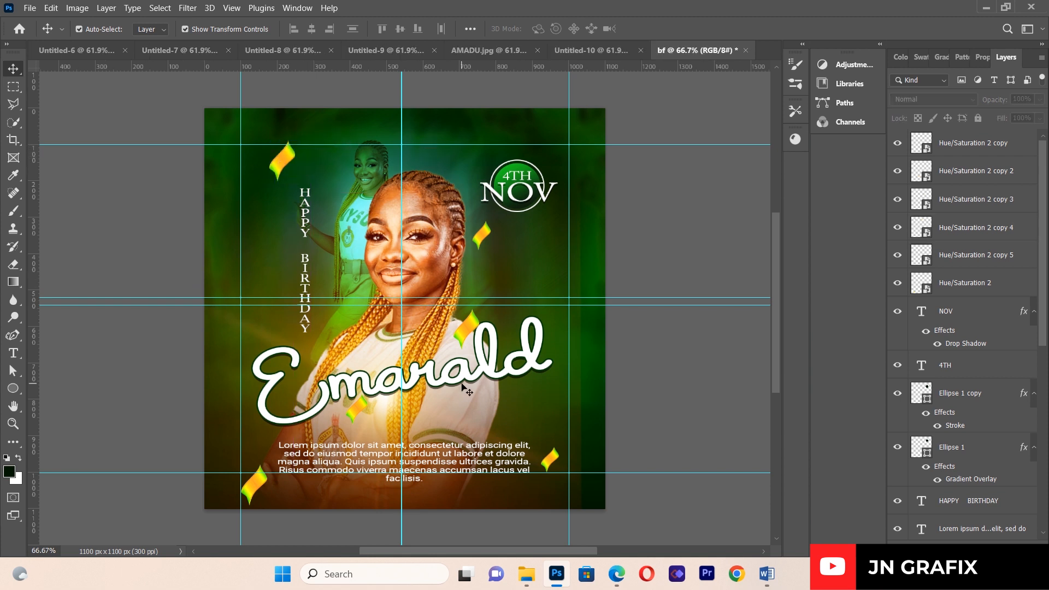
{"action": "left_click_drag", "start_coordinate": [282, 161], "coordinate": [280, 182]}
{"action": "left_click", "coordinate": [183, 217]}
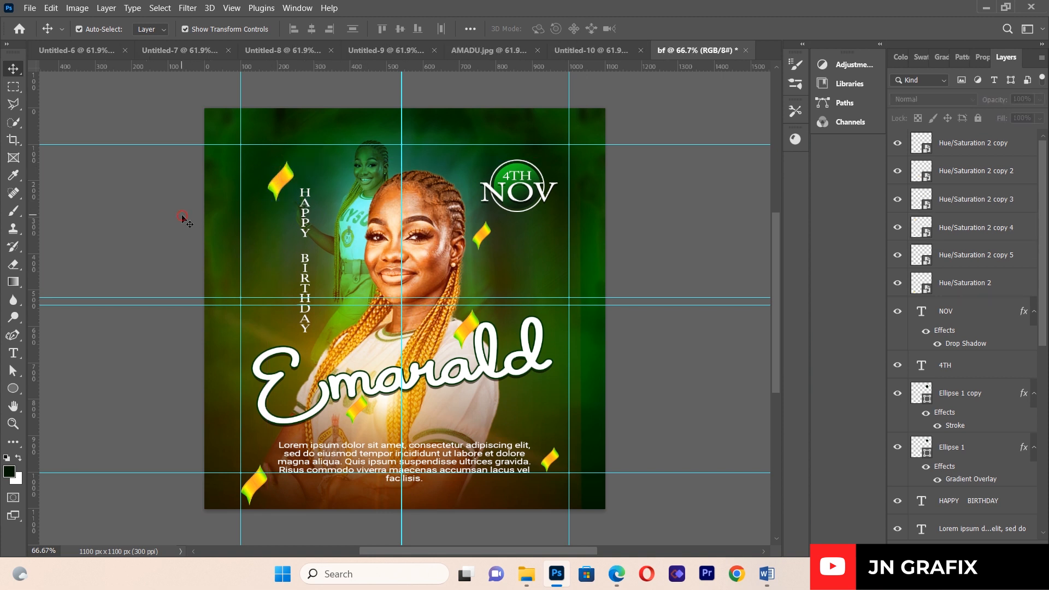